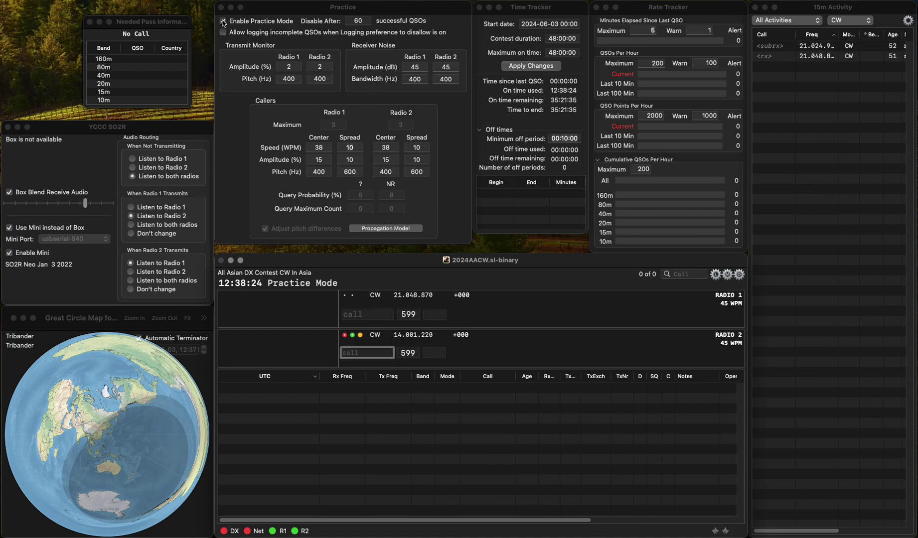
Log a contact with DD0VE on Radio 2, with received age 84
text(DD0VE)
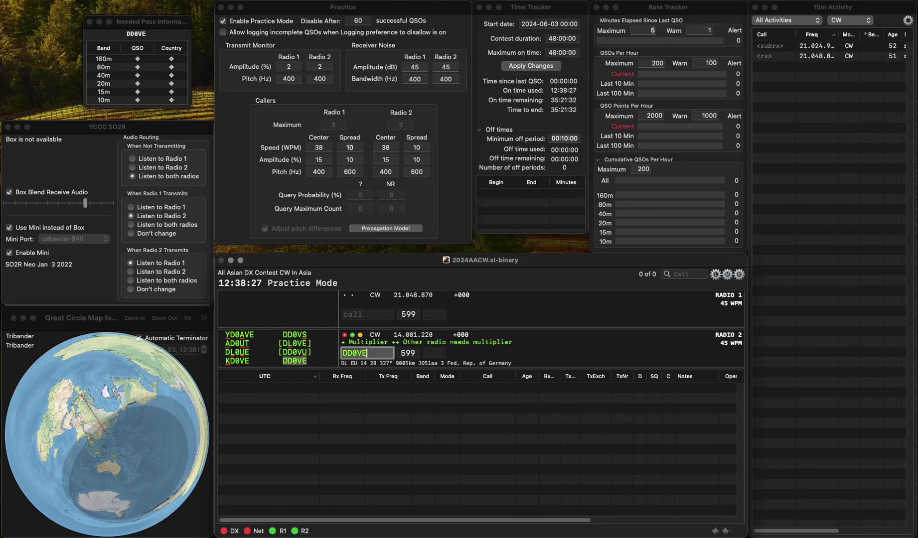
key(space)
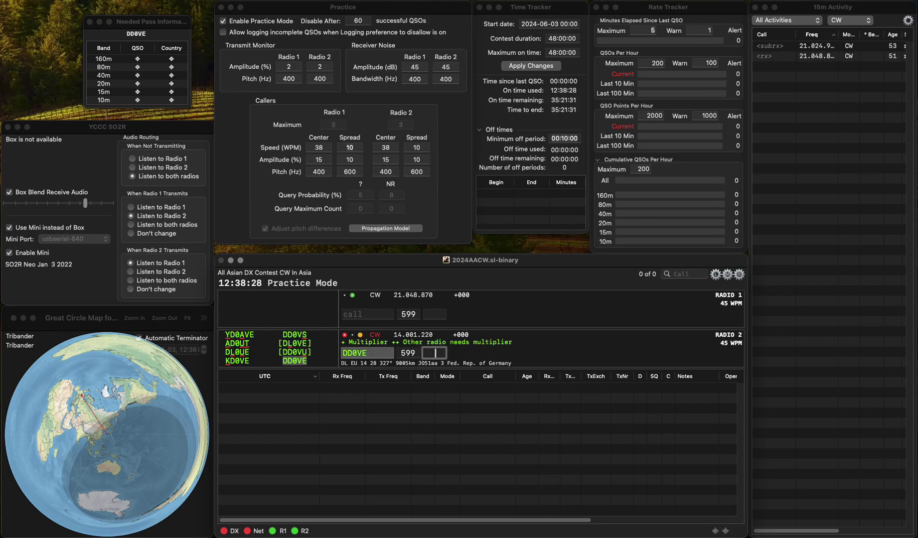
key(F1)
text(4)
key(Return)
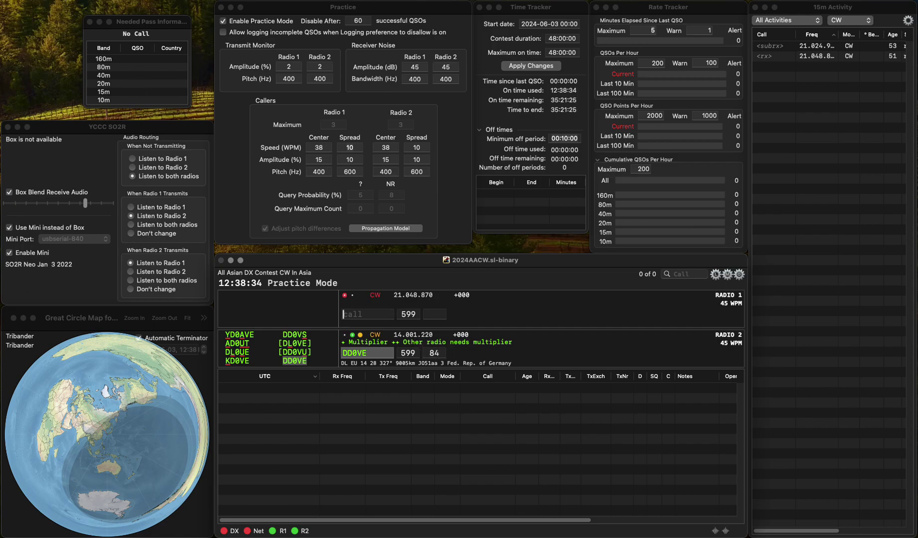
text(O)
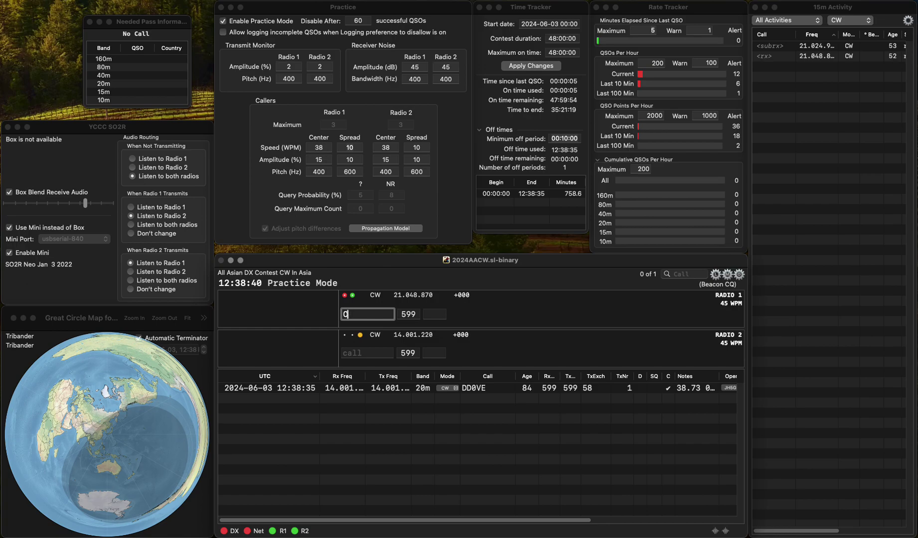
text(NK6AA)
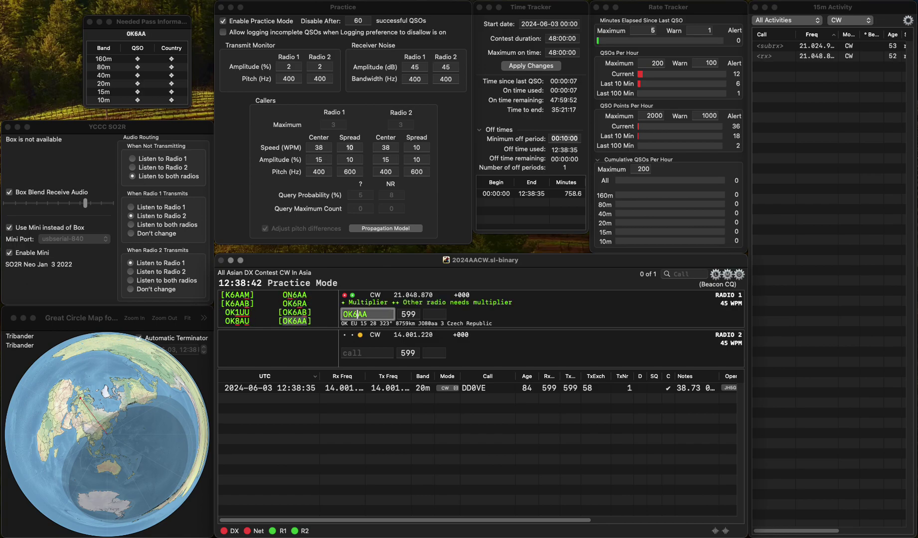
key(space)
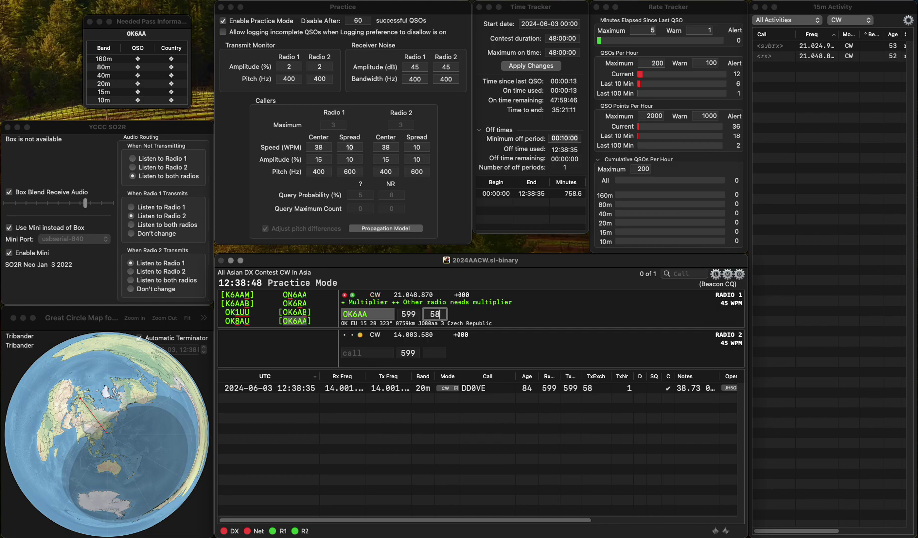
key(Return)
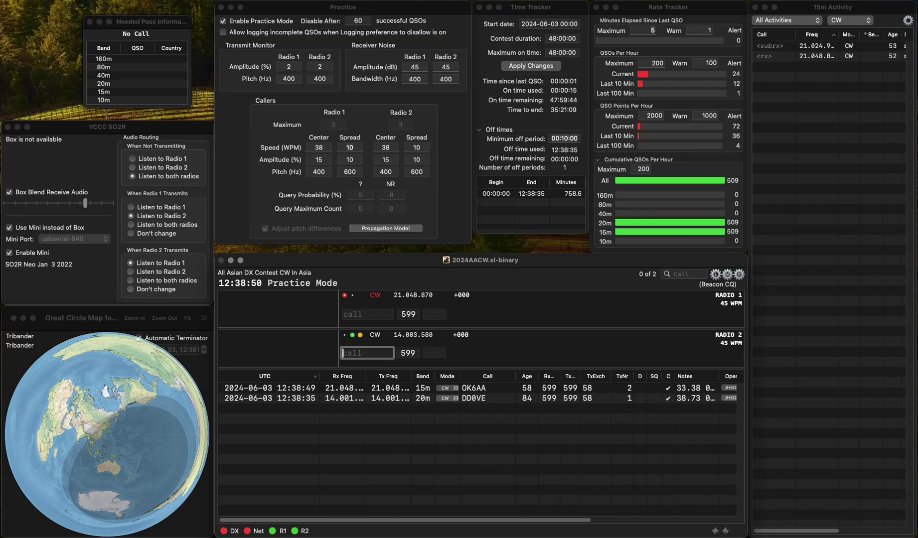
text(V)
text(4A)
key(Right)
text(L)
key(Up)
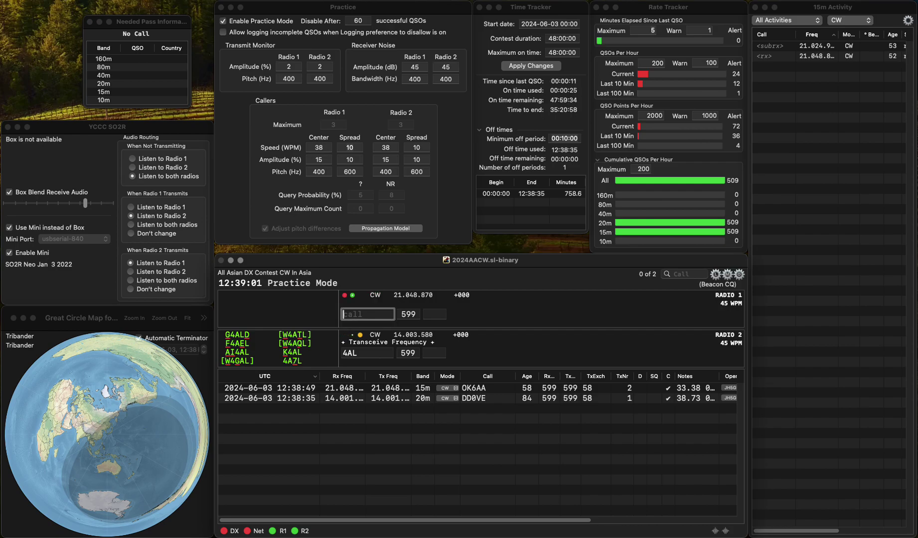
key(Down)
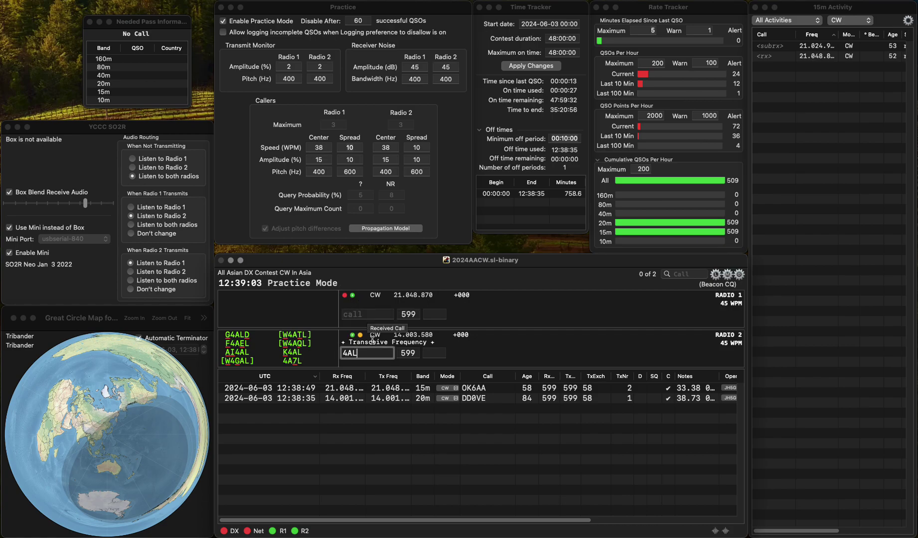
key(BackSpace)
text(7L)
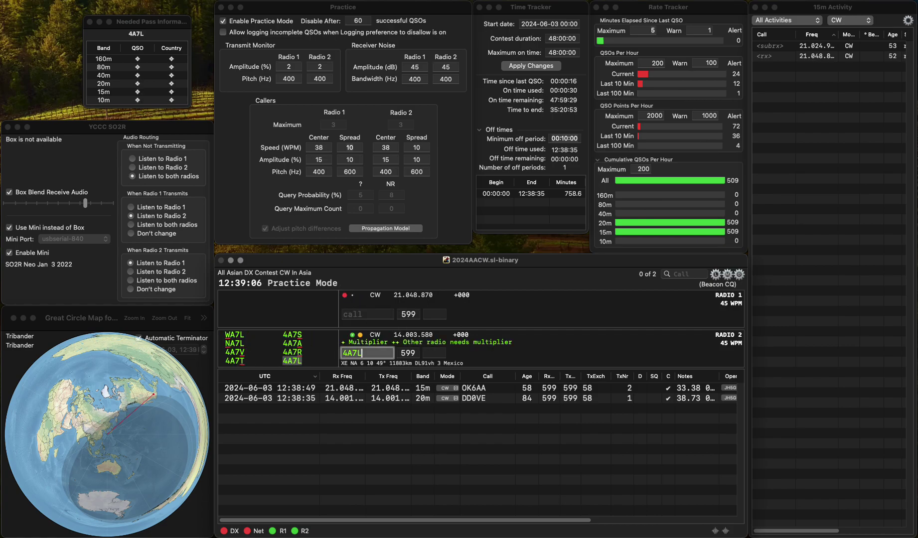
key(Up)
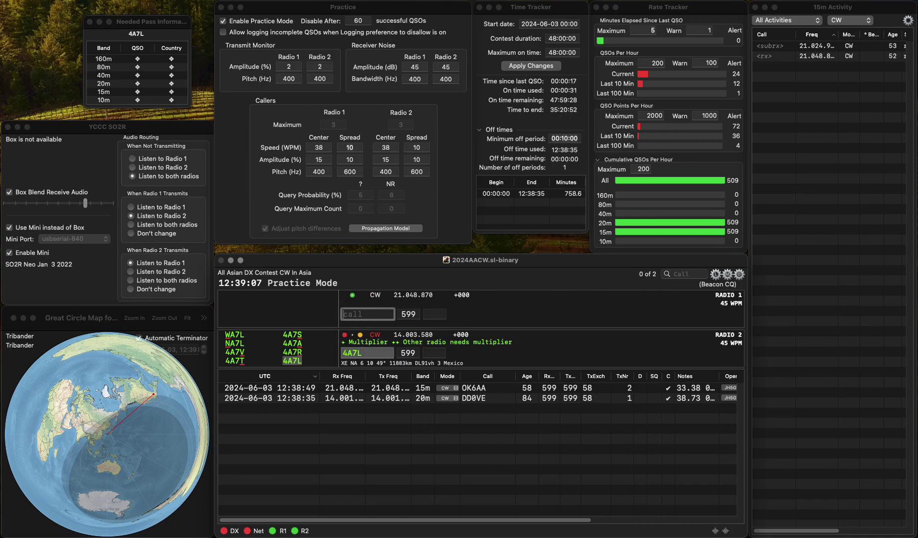
text(PL)
key(Return)
key(Down)
key(space)
key(space)
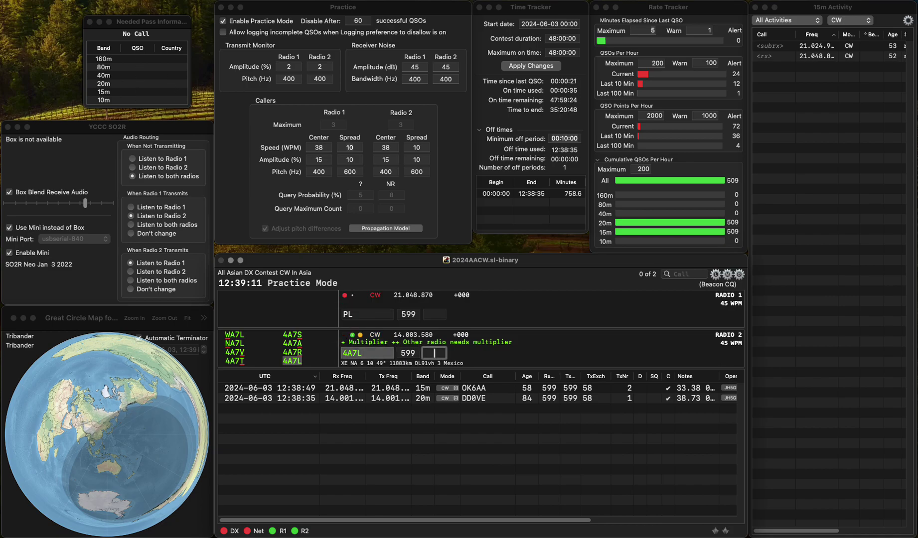
text(77)
key(Return)
text(Z2RVW)
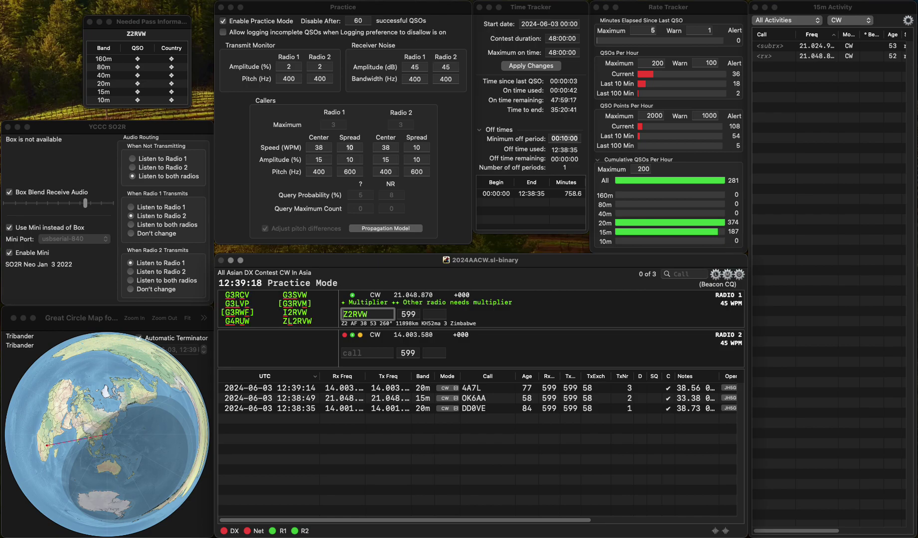
key(Right)
text(L)
key(Return)
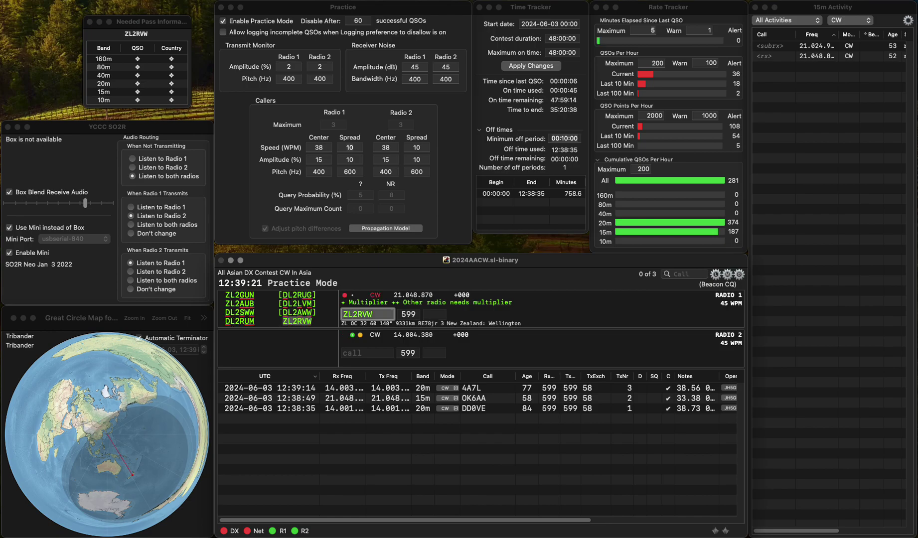
key(Tab)
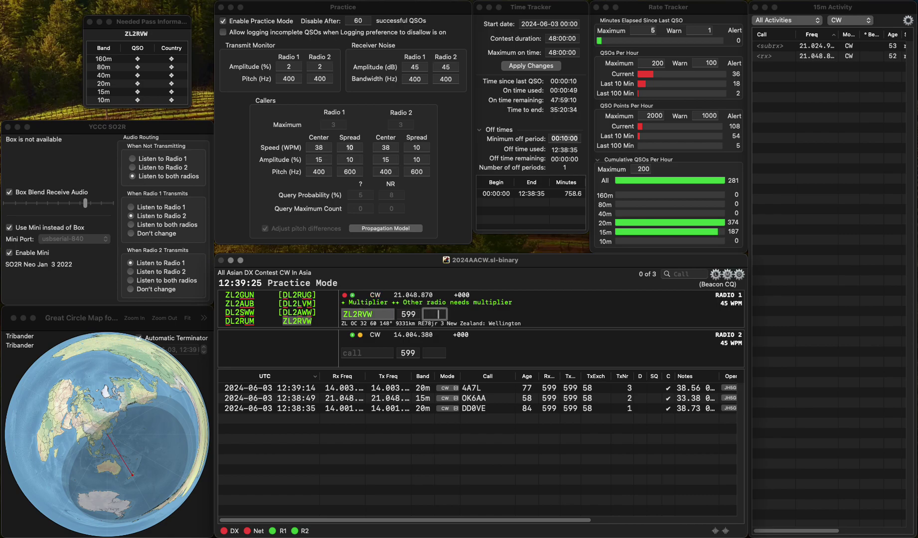
key(Return)
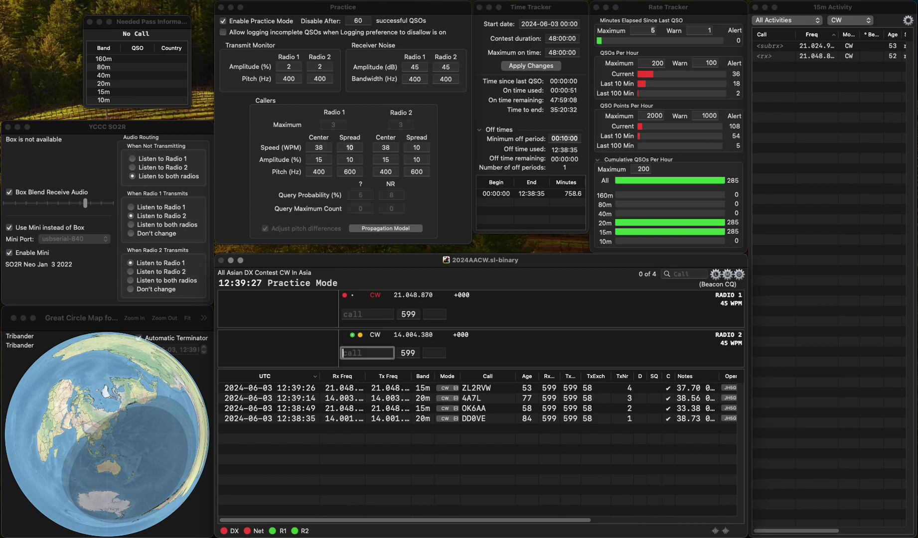
Enter the partial call KC8 on Radio 1, and enter SP5SA on Radio 2 and send its exchange
key(Up)
text(KC8)
key(Down)
text(SP5SA)
key(Return)
key(Up)
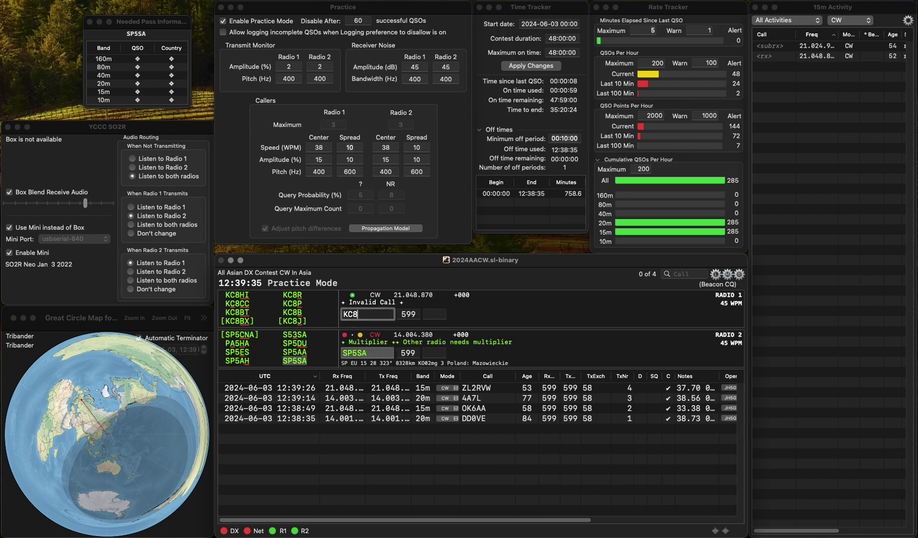
key(Return)
key(Down)
key(space)
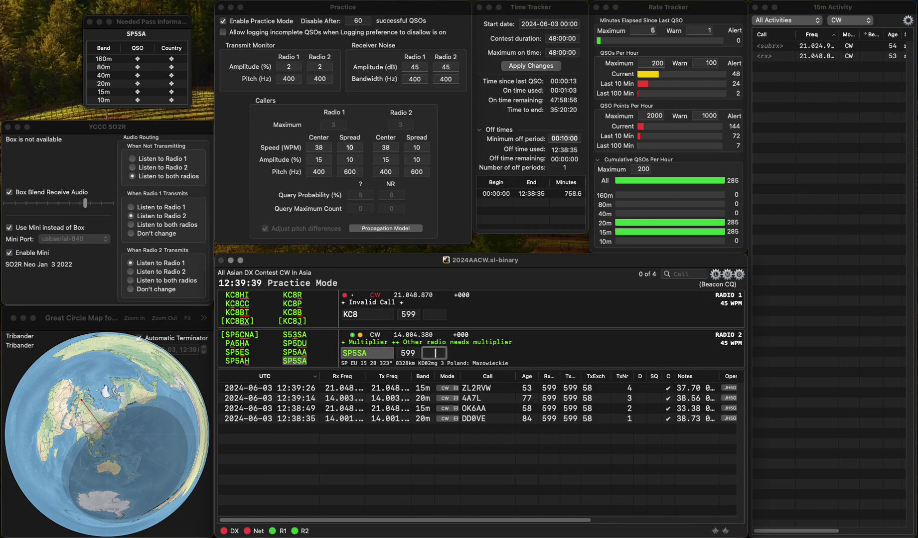
text(25)
key(Return)
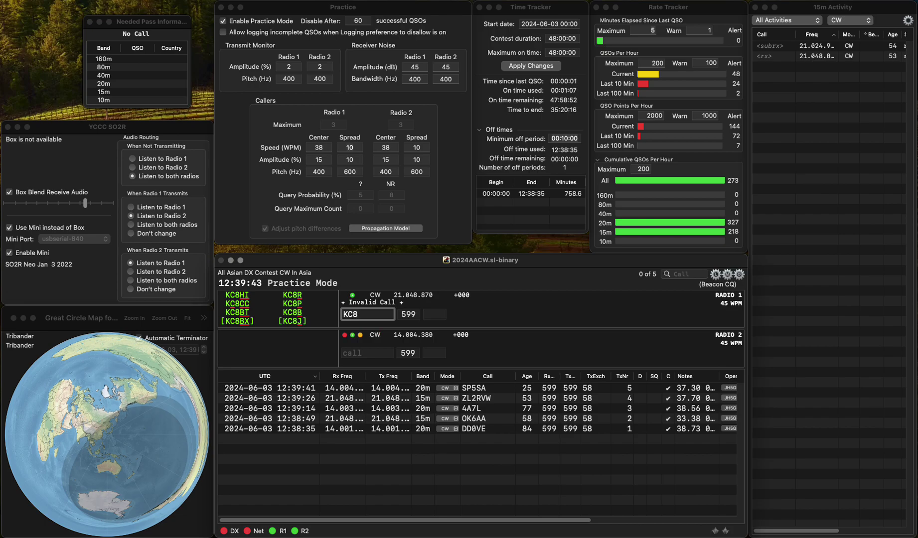
text(IMB)
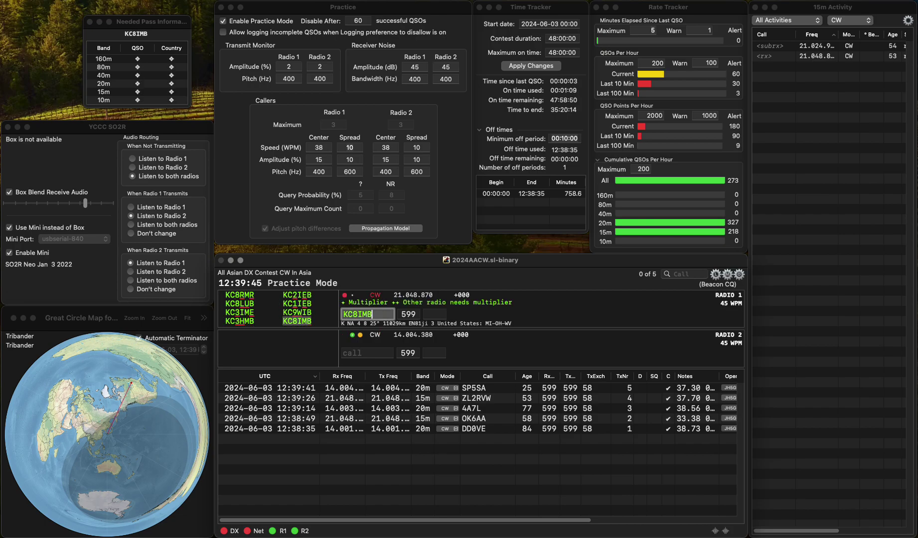
key(Return)
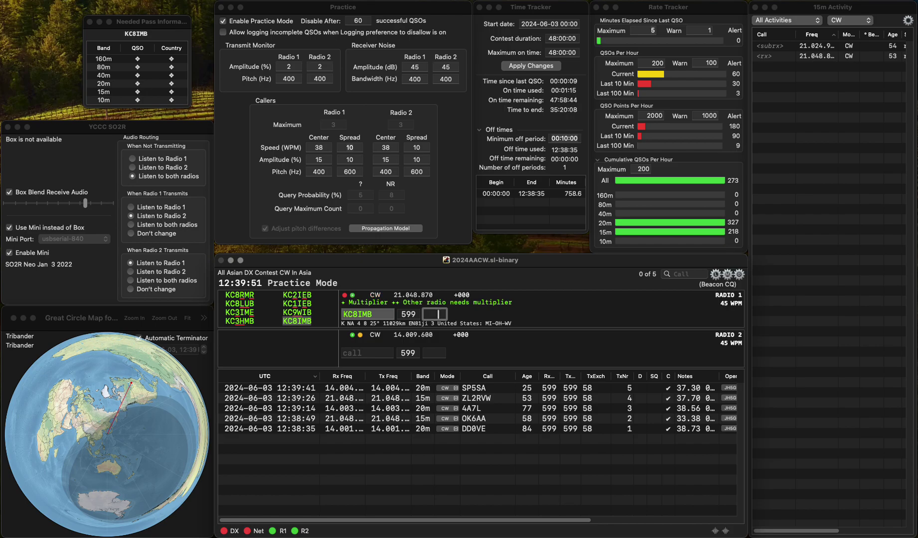
text(08)
key(Return)
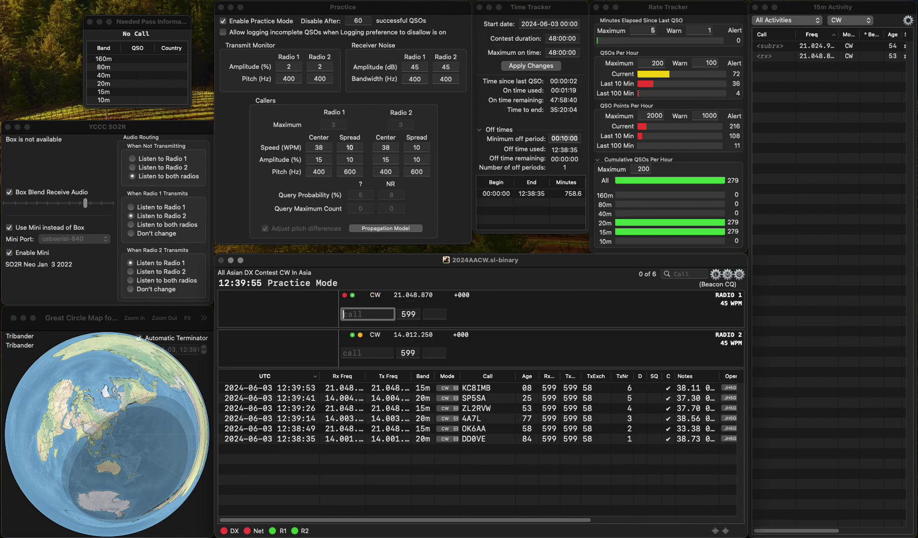
Log a contact with LU7YE on Radio 1, with received age 16
text(LU7YE)
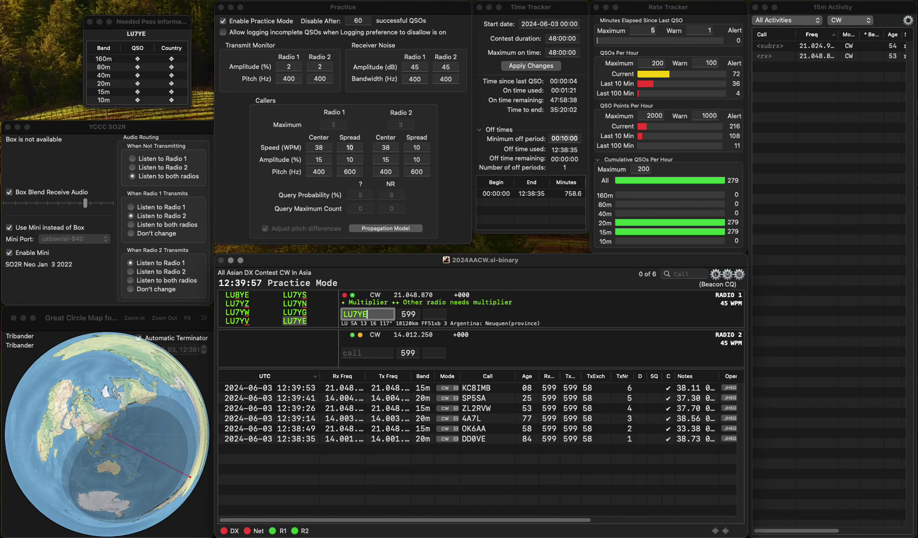
key(Return)
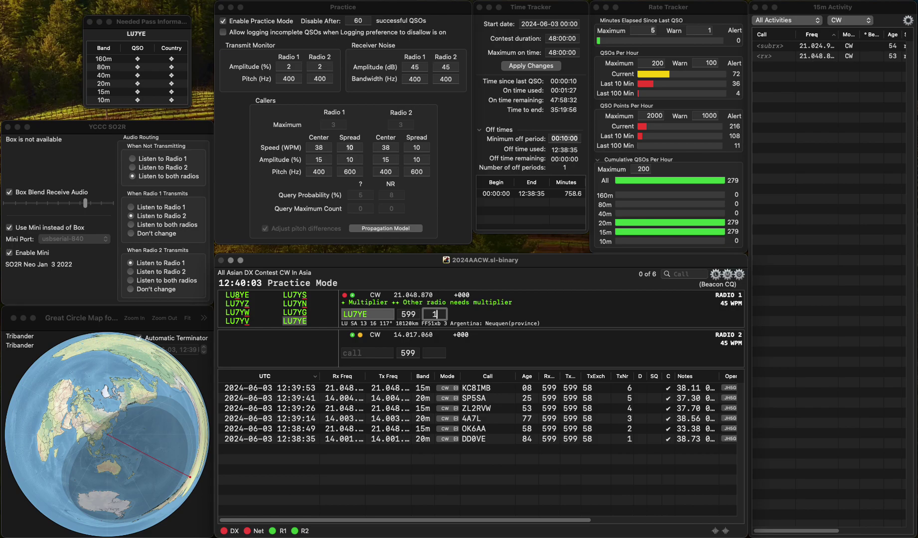
key(Return)
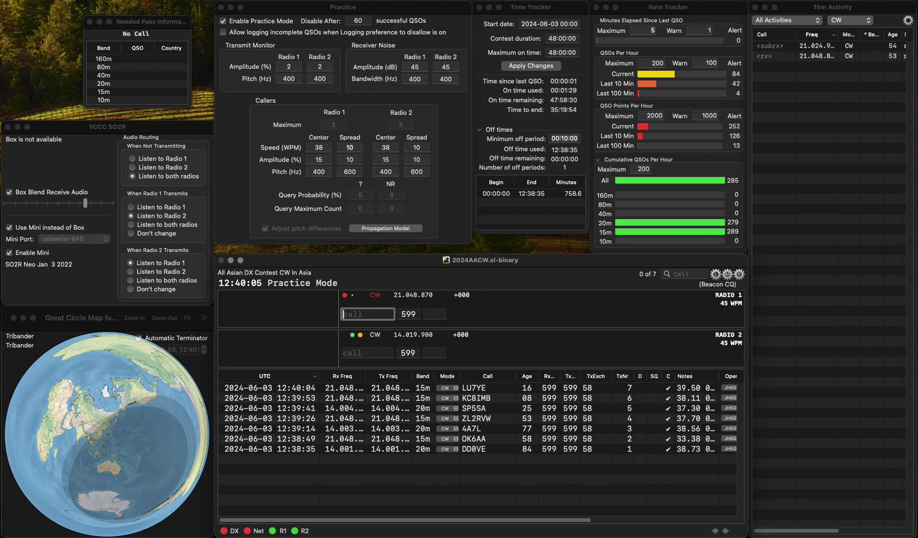
text(N8RBB)
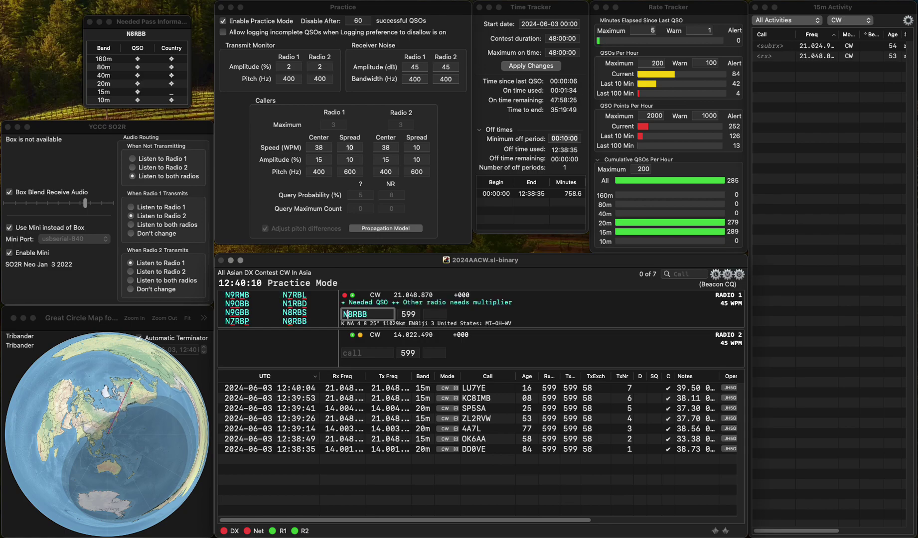
key(Delete)
text(0RBB)
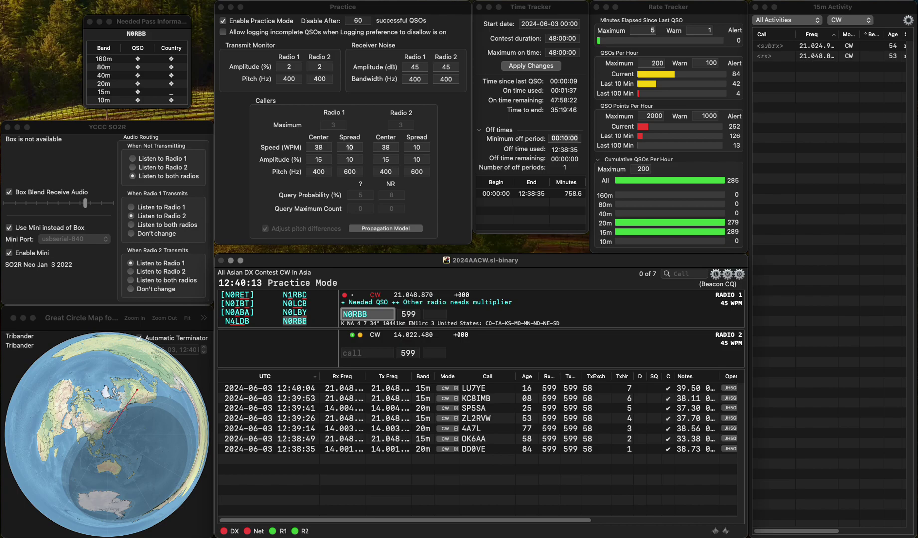
click(367, 353)
text(N6ETO)
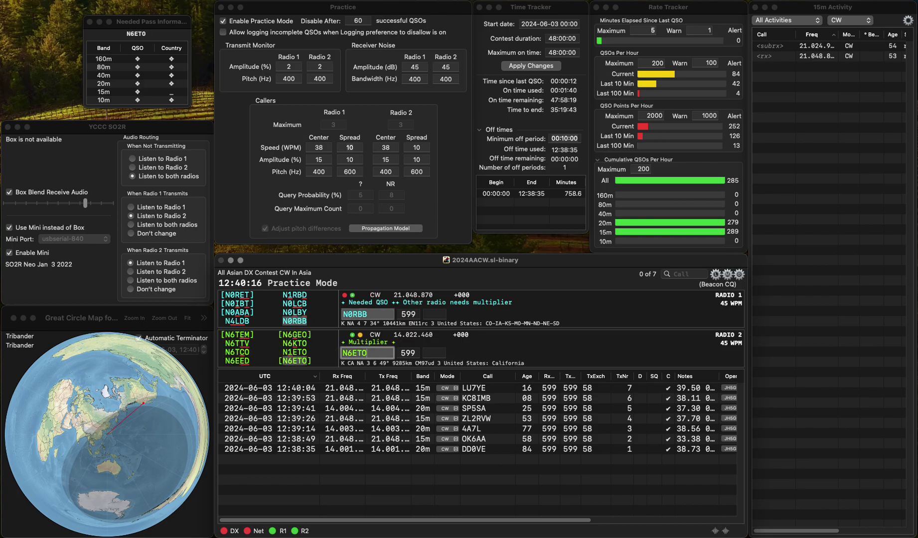
key(Return)
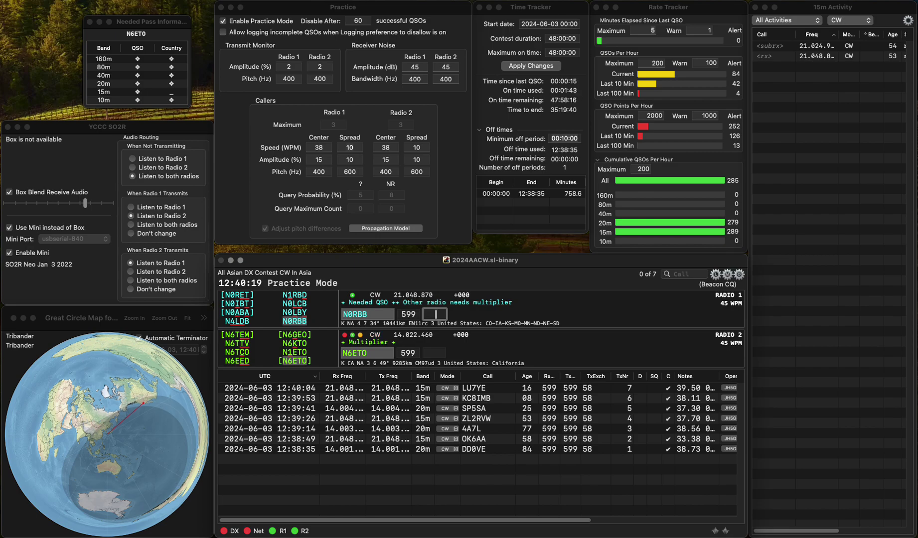
key(Down)
key(space)
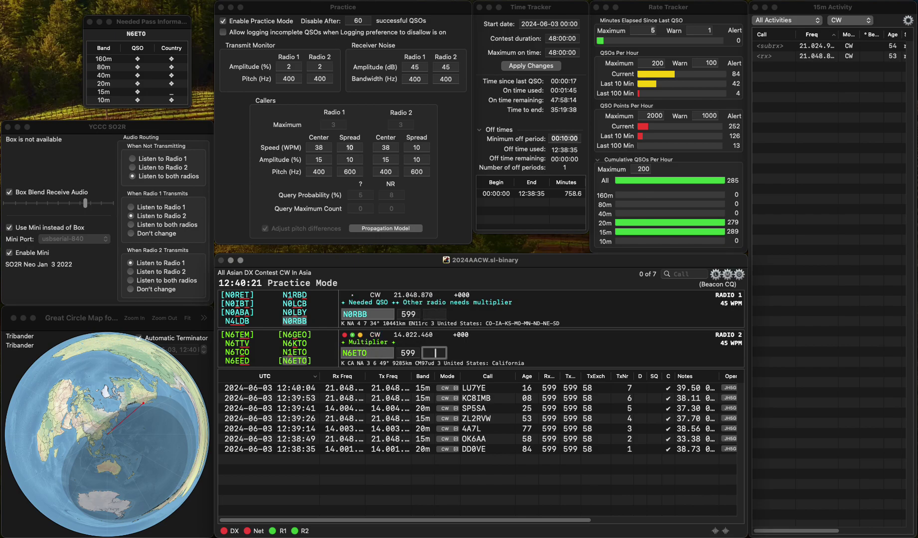
key(Up)
text(03)
key(Return)
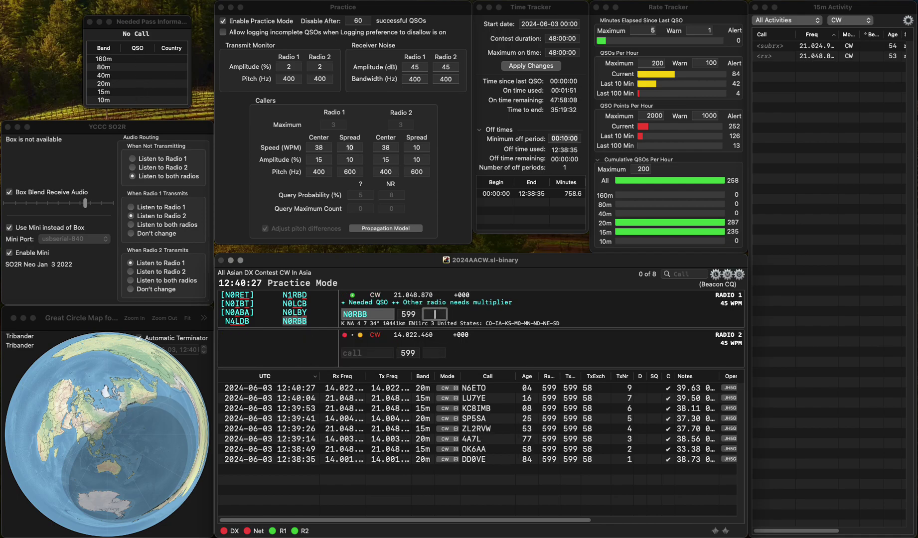
text(06)
key(Return)
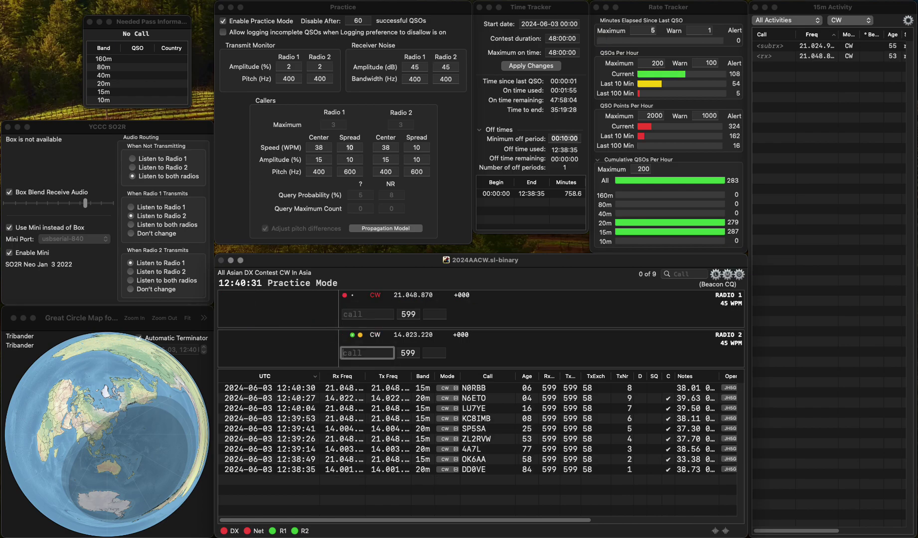
Enter the call WB2BIN on Radio 1 and send the exchange to that station
click(368, 314)
text(W2BI)
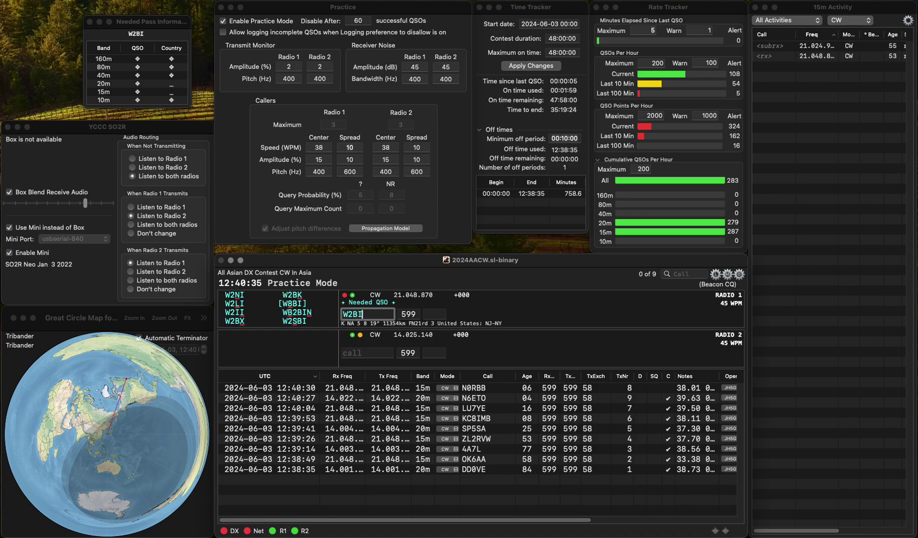
text(N)
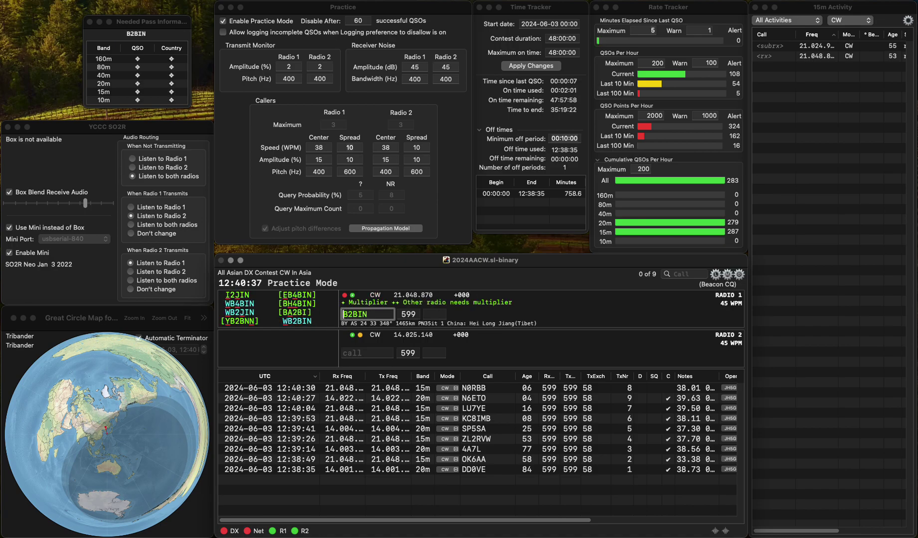
text(BW)
key(Return)
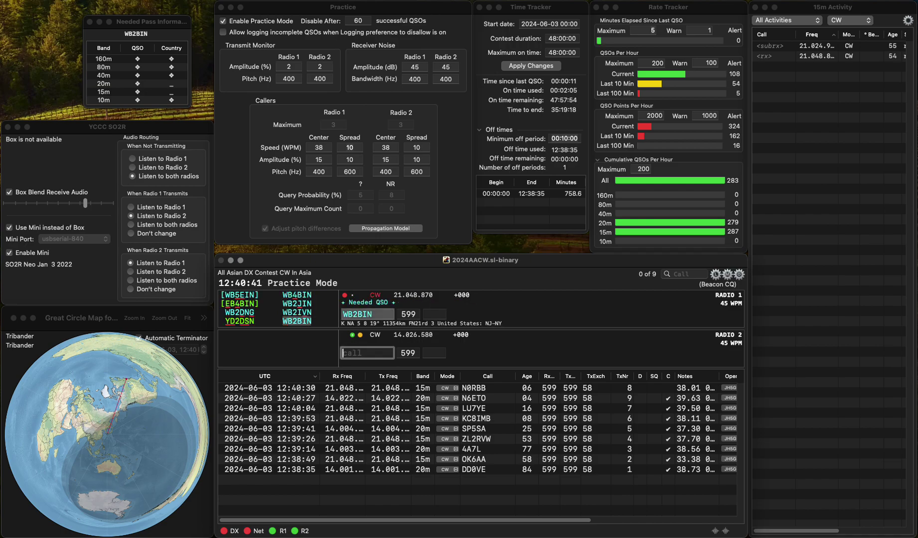
click(347, 314)
click(439, 314)
text(16)
key(Return)
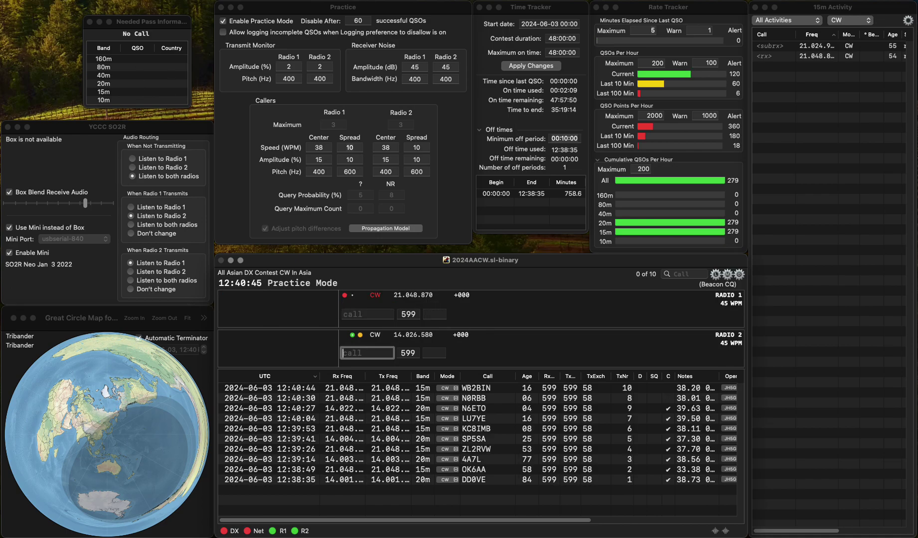
click(367, 314)
text(K6KM)
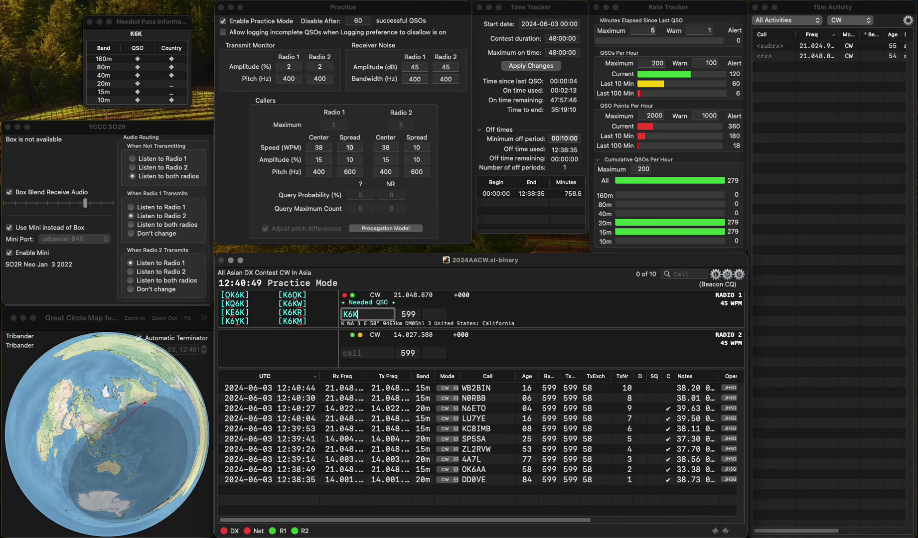
key(Return)
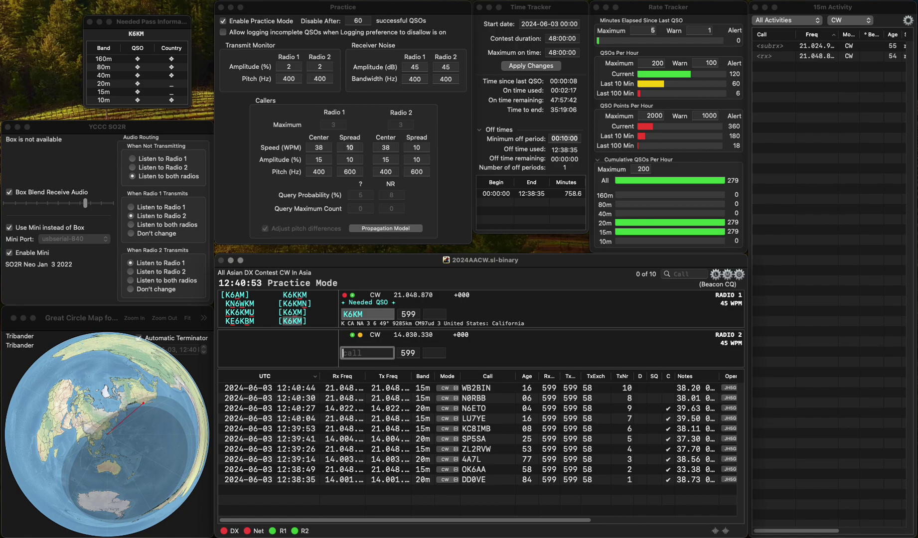
click(434, 314)
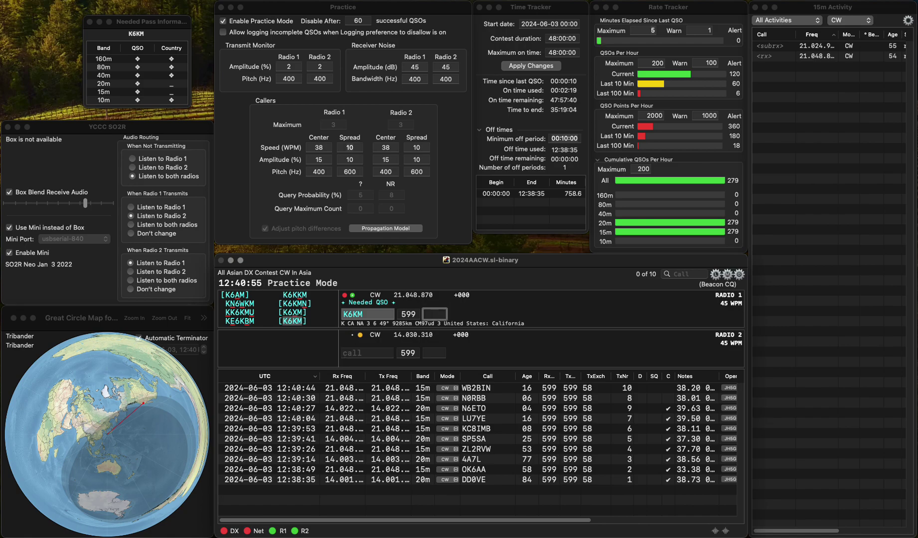
text(27)
key(Return)
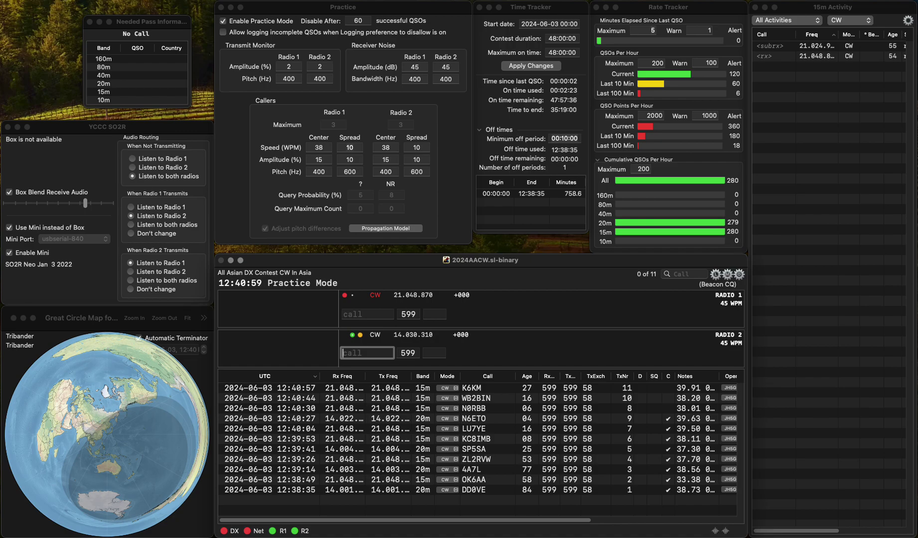
Enter the partial call YD on Radio 1 and the call N7LV on Radio 2
click(367, 314)
text(YD)
key(Return)
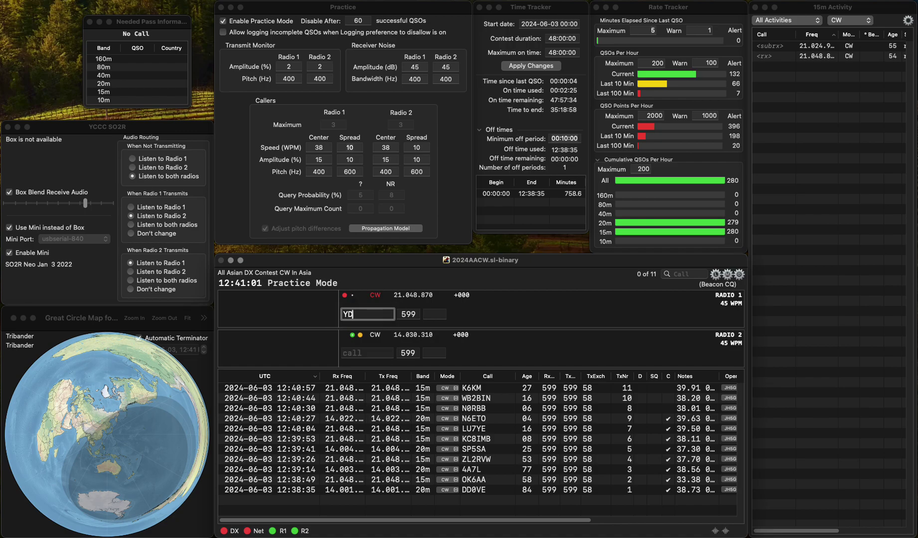
text(NRL)
text(V)
key(Left)
key(Left)
key(BackSpace)
text(7)
key(Return)
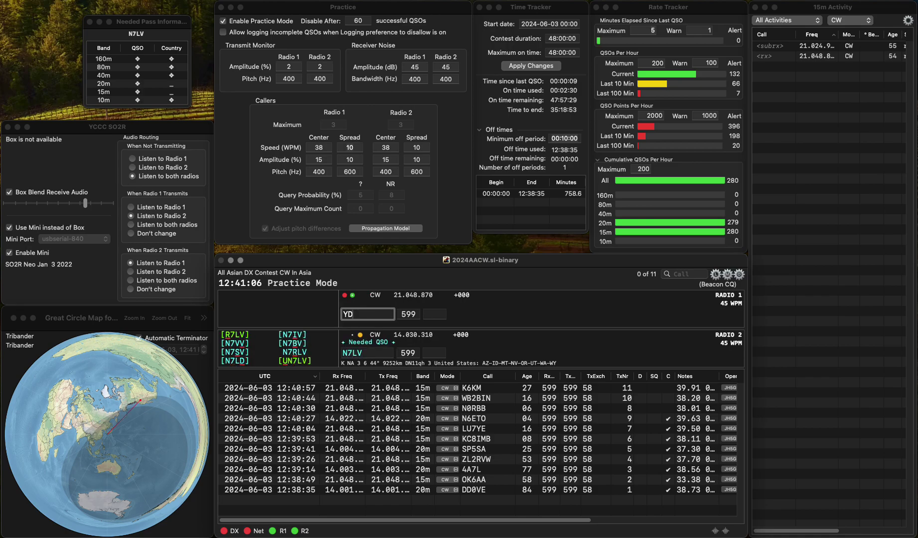
Correct the calls to YB1CUZ on Radio 1 and NL7V on Radio 2, sending the exchange to each
key(BackSpace)
text(B1CUZ)
key(Return)
key(BackSpace)
key(Left)
text(L)
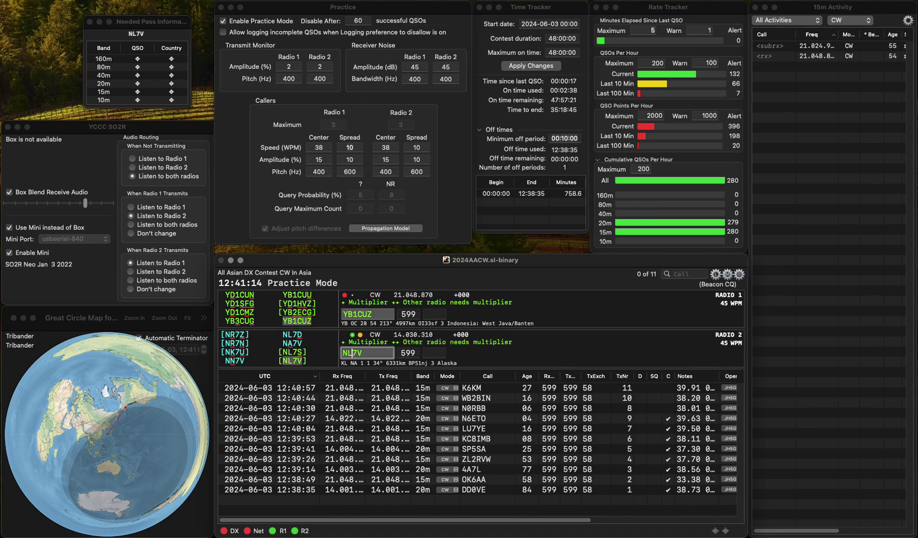
key(Up)
key(Down)
key(Return)
key(Up)
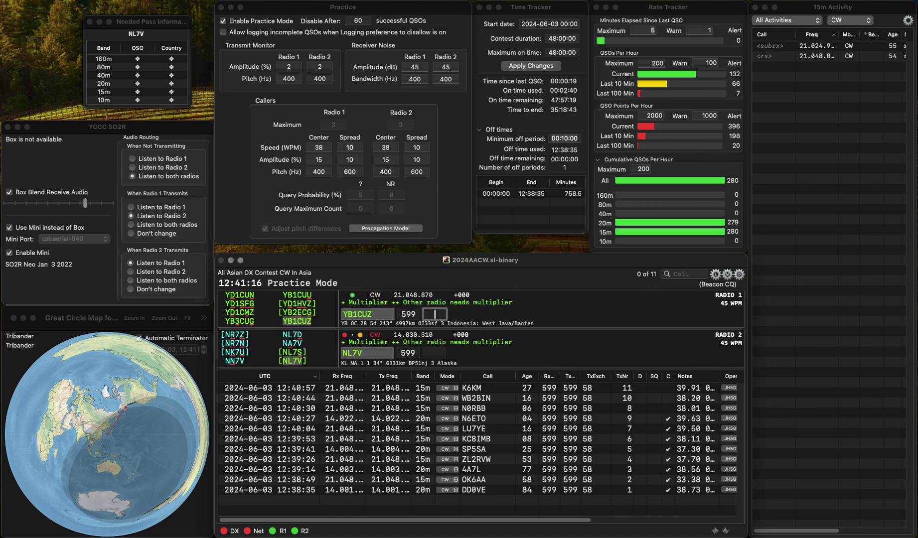
text(97)
key(Return)
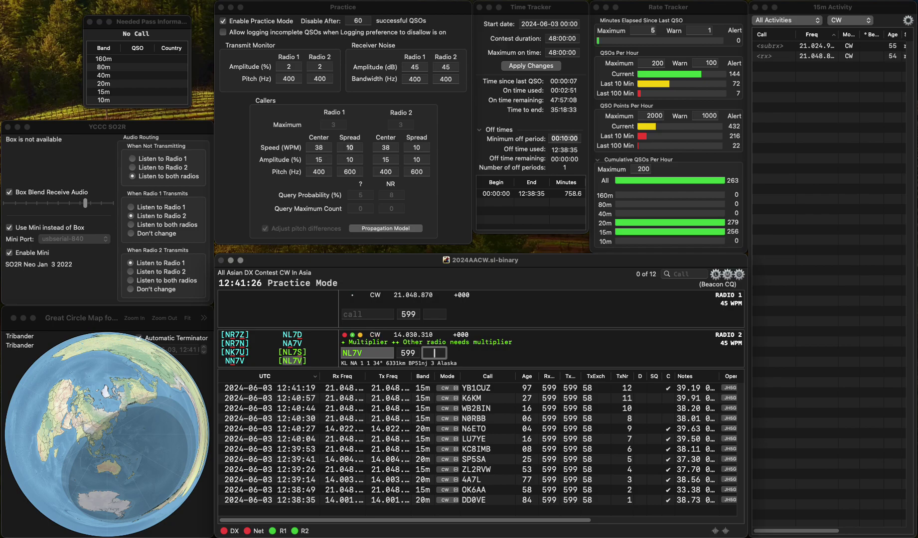
key(Return)
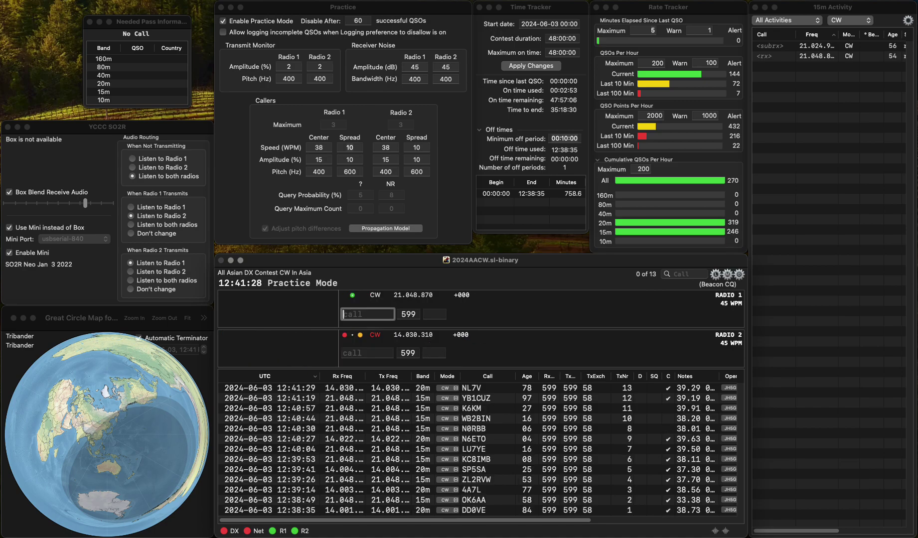
Work NE6M on Radio 1 by sending the exchange, and log the contact with received age 86
text(NE6M)
key(Return)
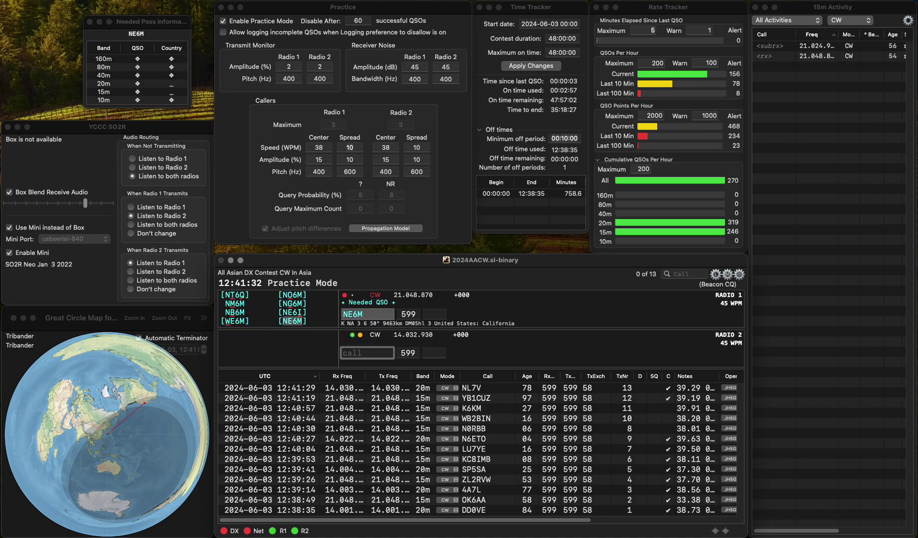
click(363, 314)
key(Tab)
text(86)
key(Return)
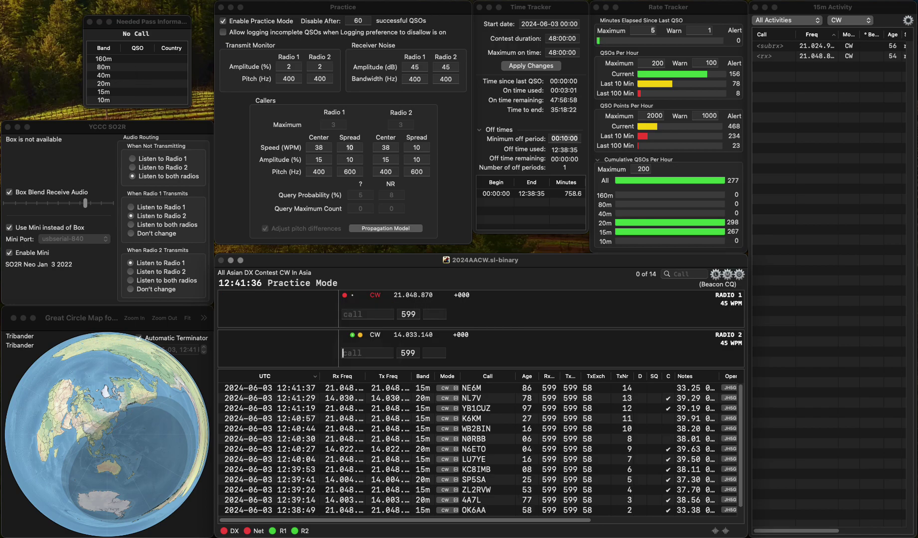
text(HB9)
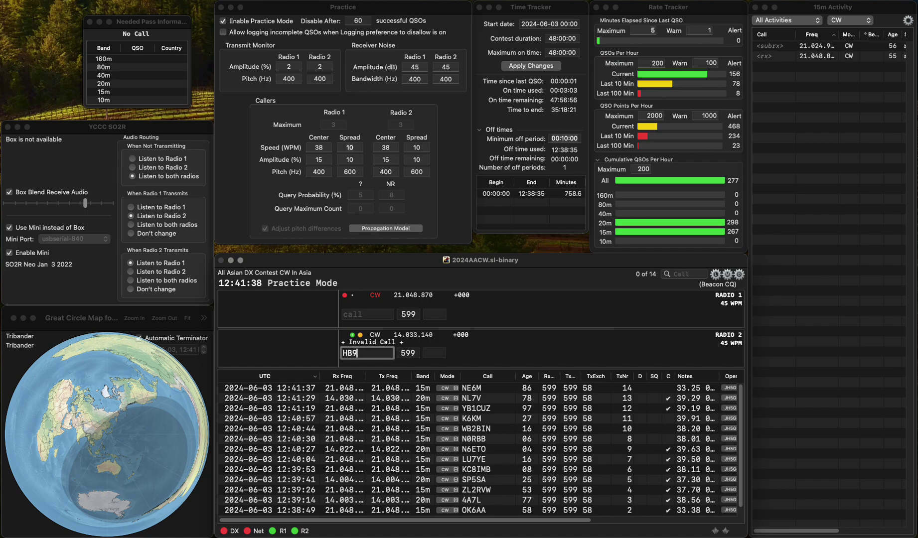
text(EPE)
key(Return)
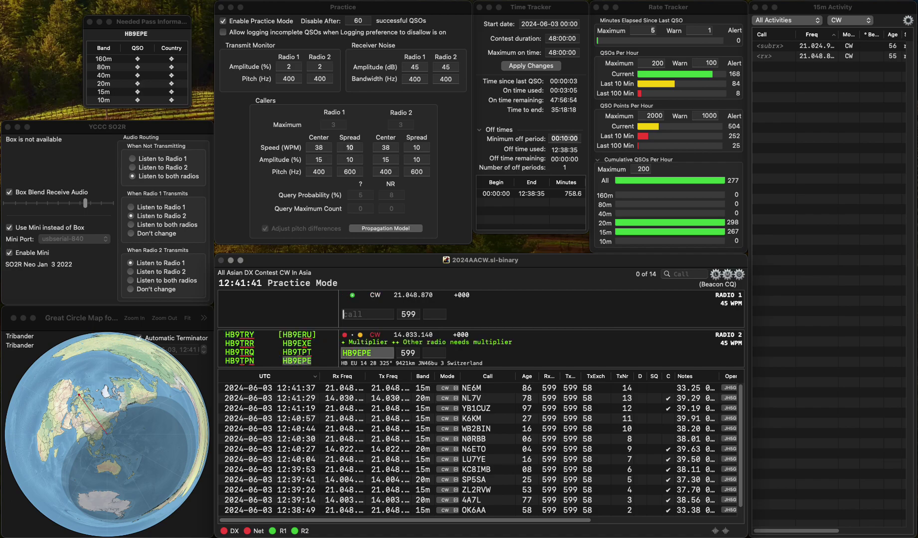
text(EW8)
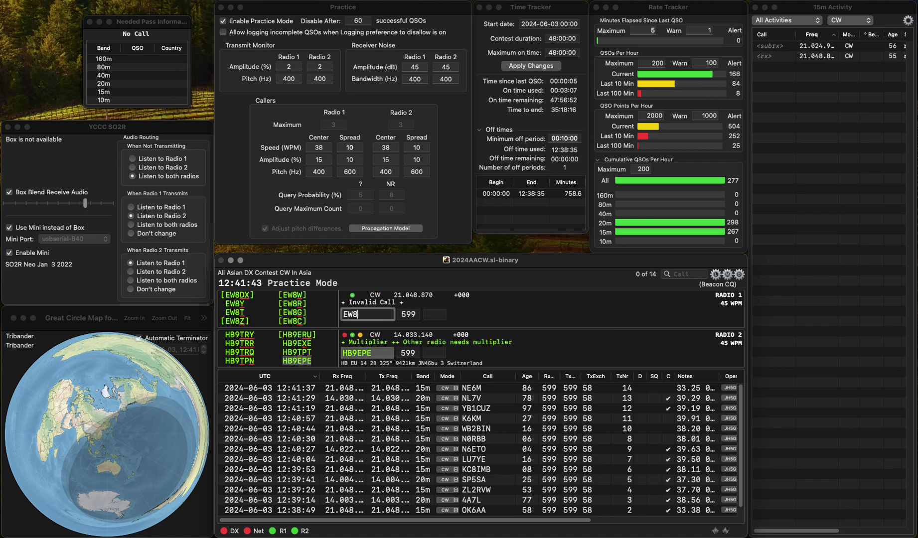
text(RF)
key(Left)
key(Left)
key(BackSpace)
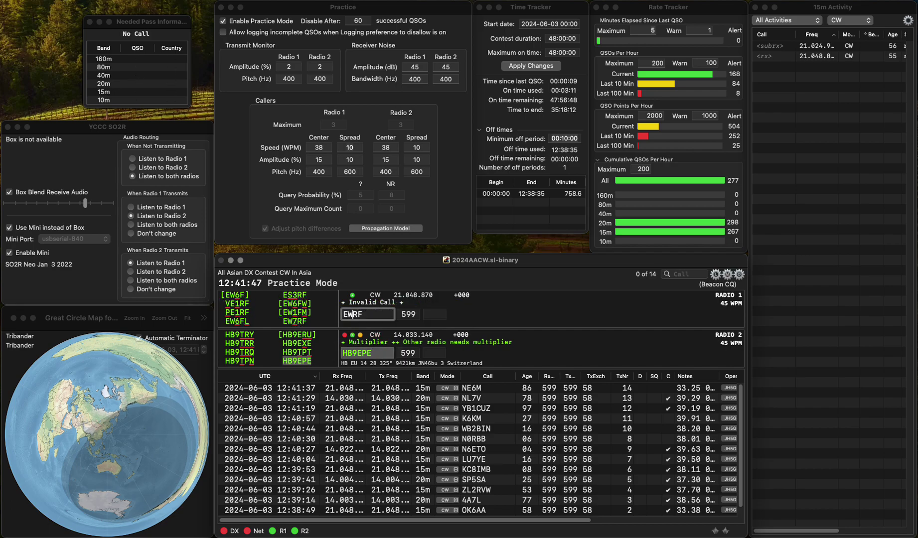
text(7)
key(Return)
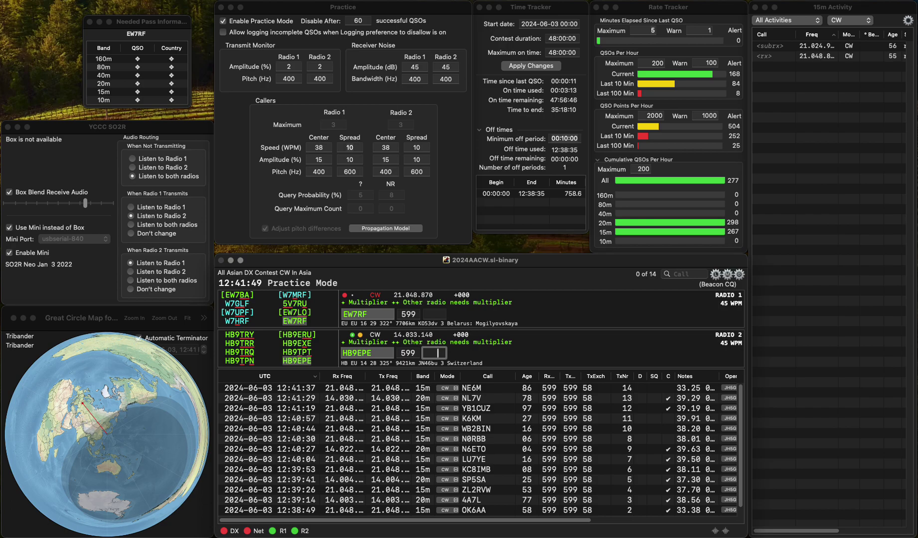
text(54)
key(Return)
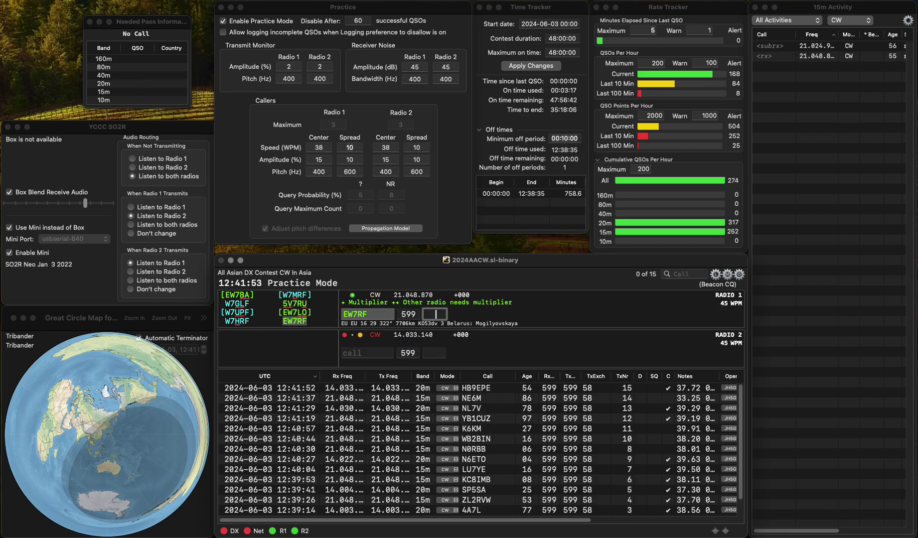
text(08)
key(Return)
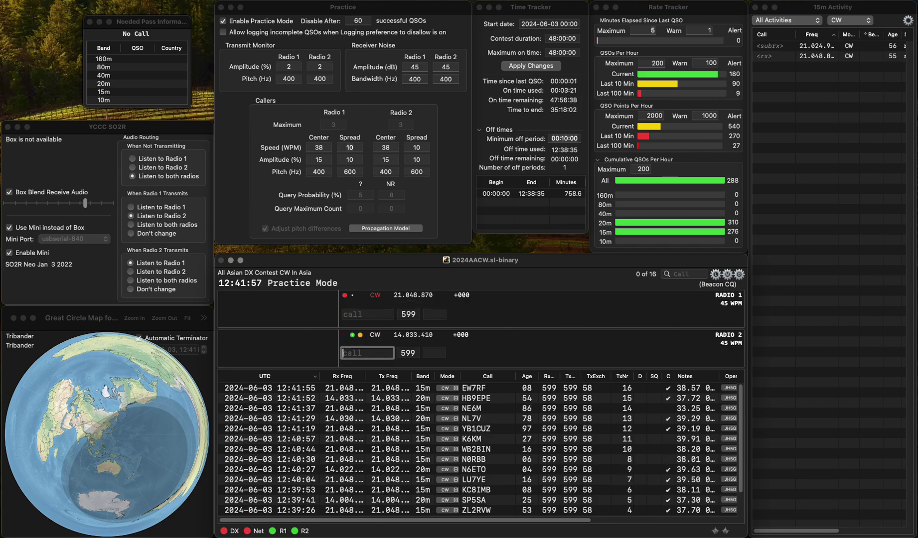
text(S57)
key(BackSpace)
text(0BH)
key(Return)
text(DJ3WE)
key(Return)
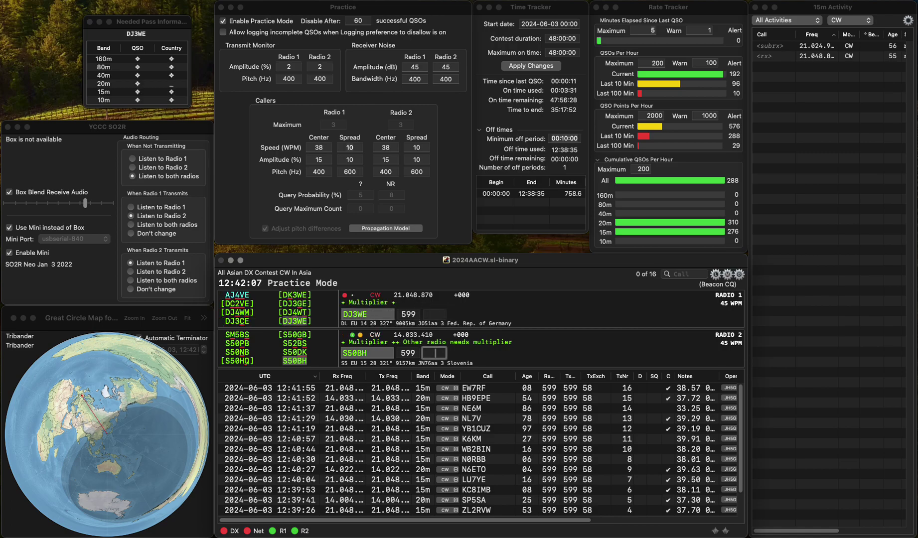
text(12)
key(Return)
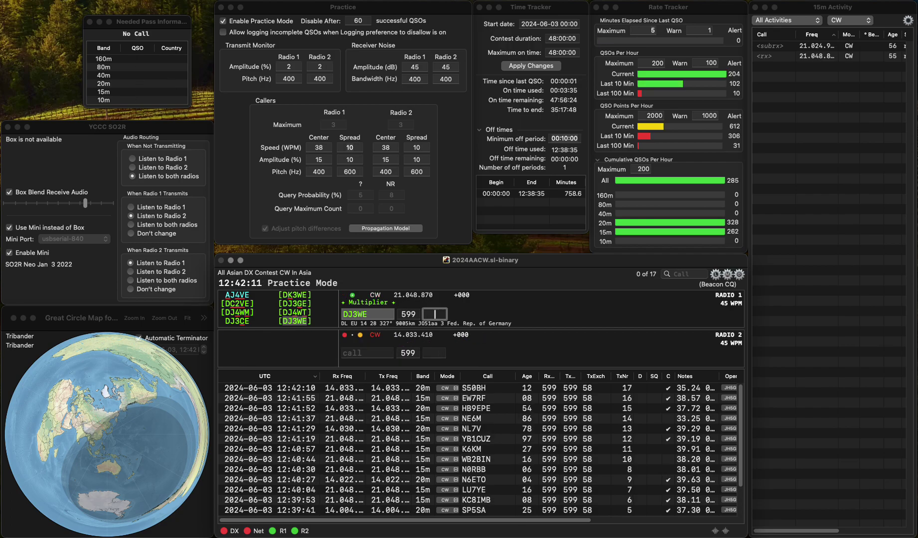
text(39)
key(Return)
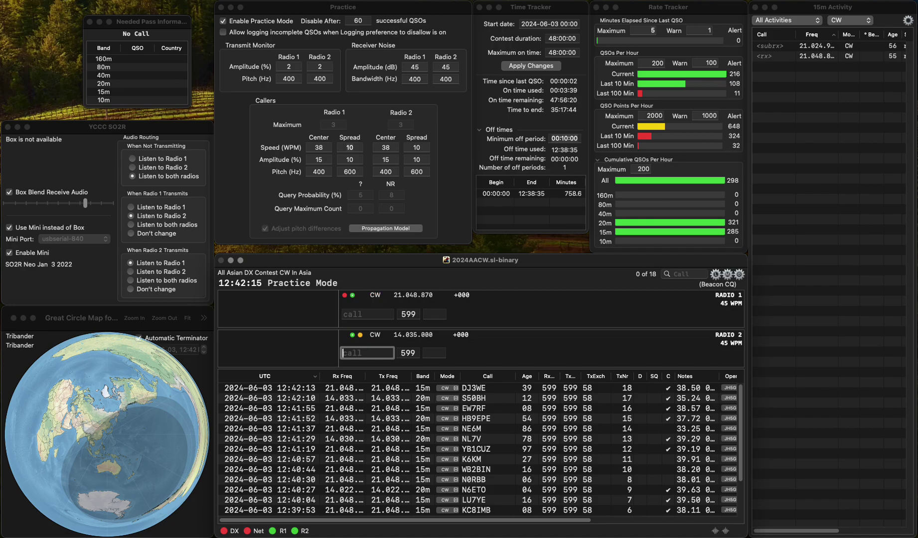
text(JEU)
key(Up)
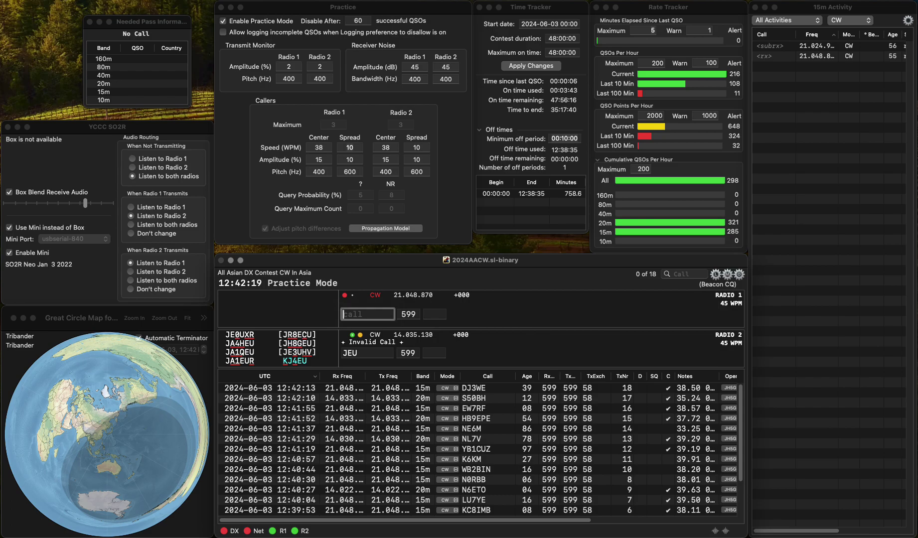
text(YO5)
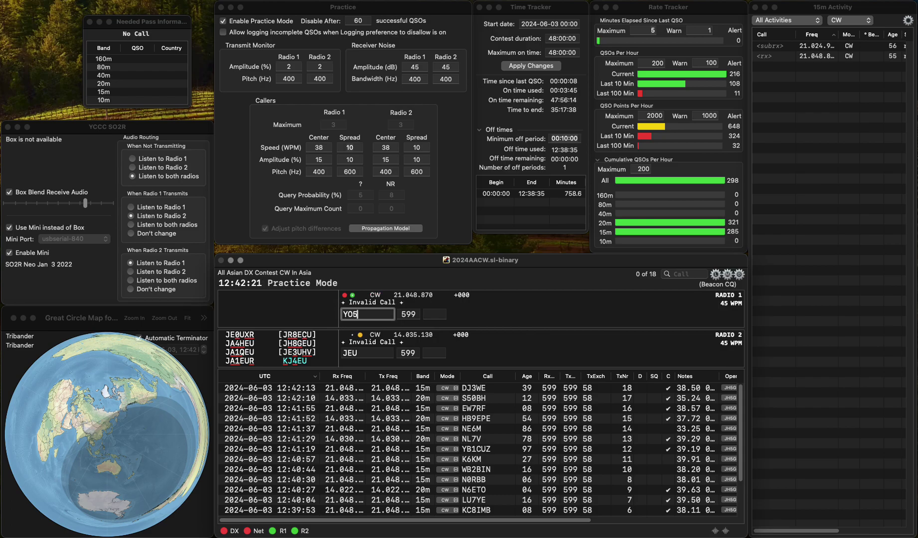
text(EBX)
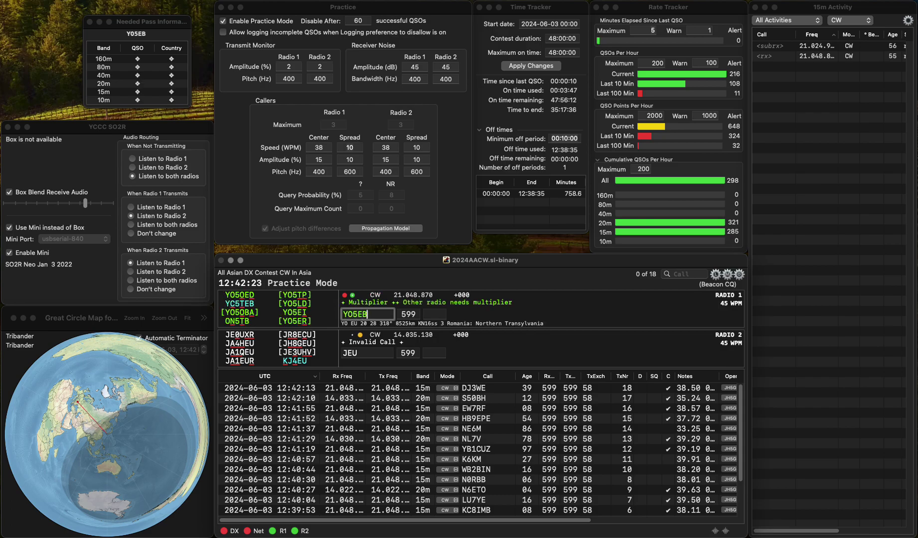
key(Return)
Correct the Radio 1 call to YO6EX and send the exchange to that station
key(BackSpace)
key(BackSpace)
key(BackSpace)
click(343, 353)
click(358, 314)
key(Return)
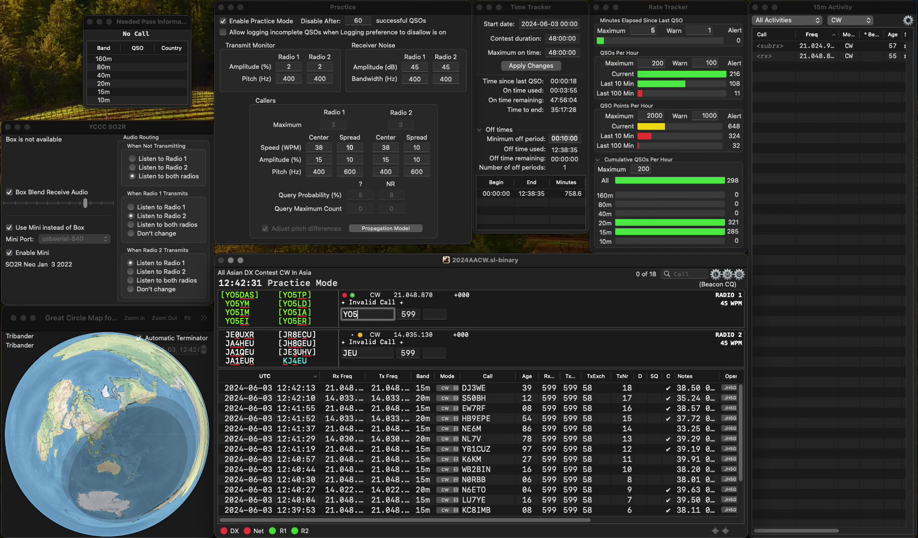
key(BackSpace)
text(6EX)
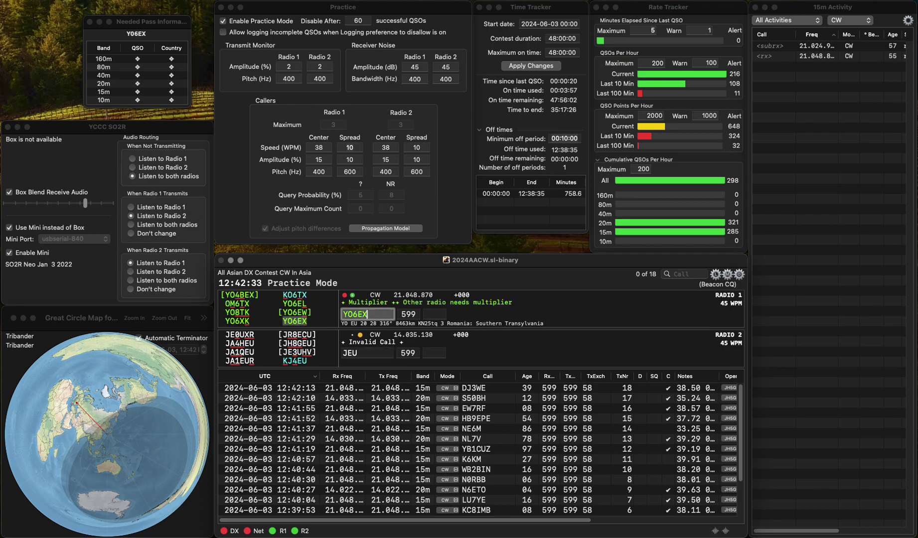
key(Return)
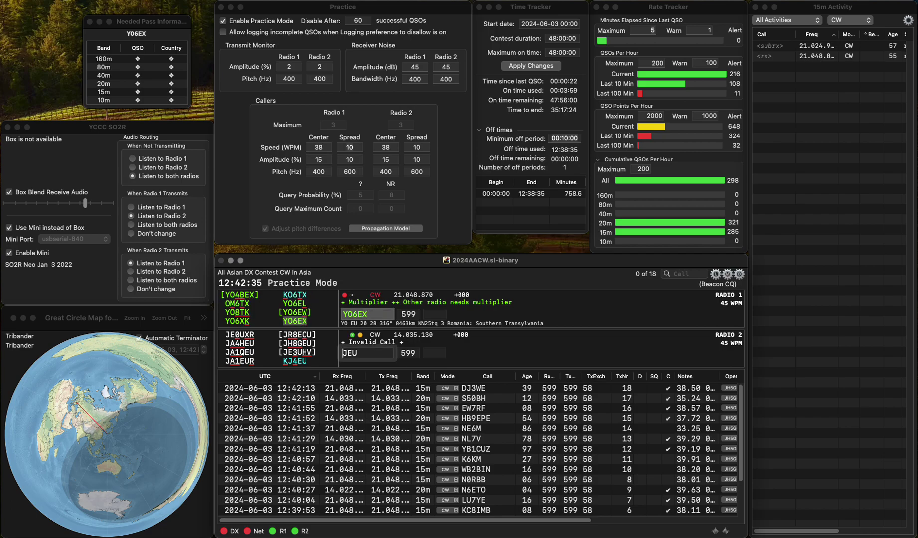
key(BackSpace)
key(BackSpace)
key(BackSpace)
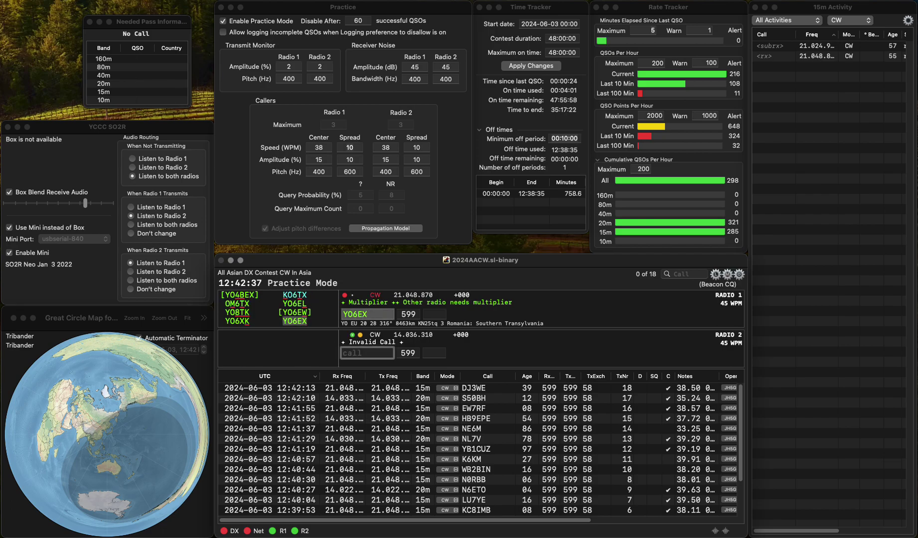
click(367, 314)
click(436, 314)
text(03)
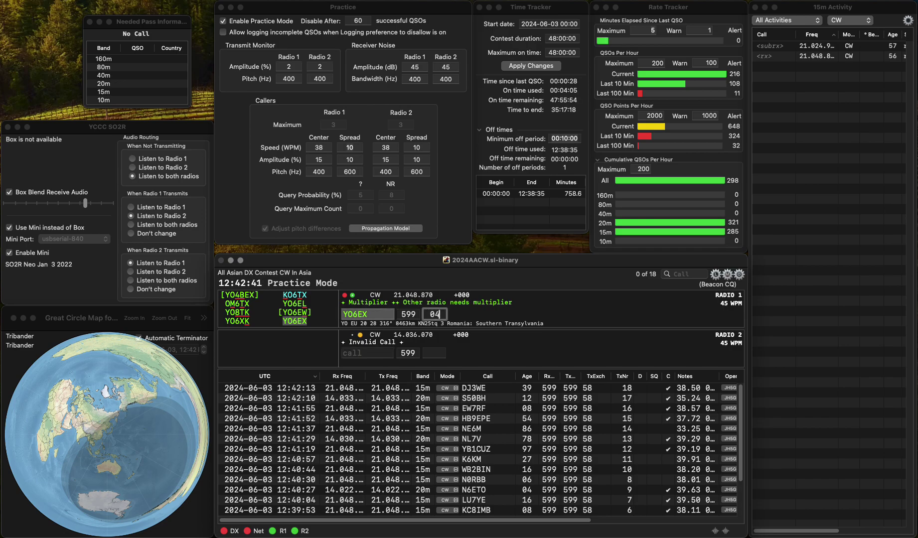
key(Return)
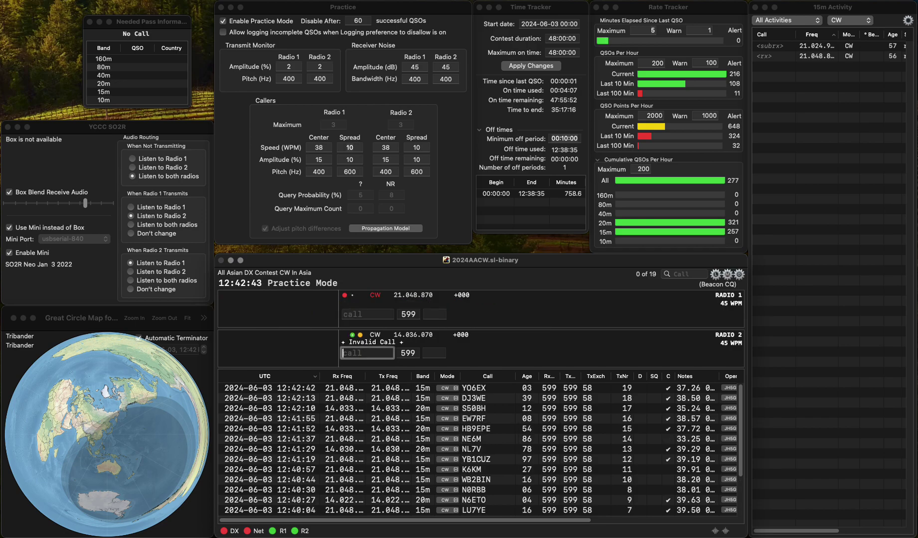
Enter the call YB8SB/7 on Radio 1 and send the exchange to that station
click(367, 314)
text(YB8SBX)
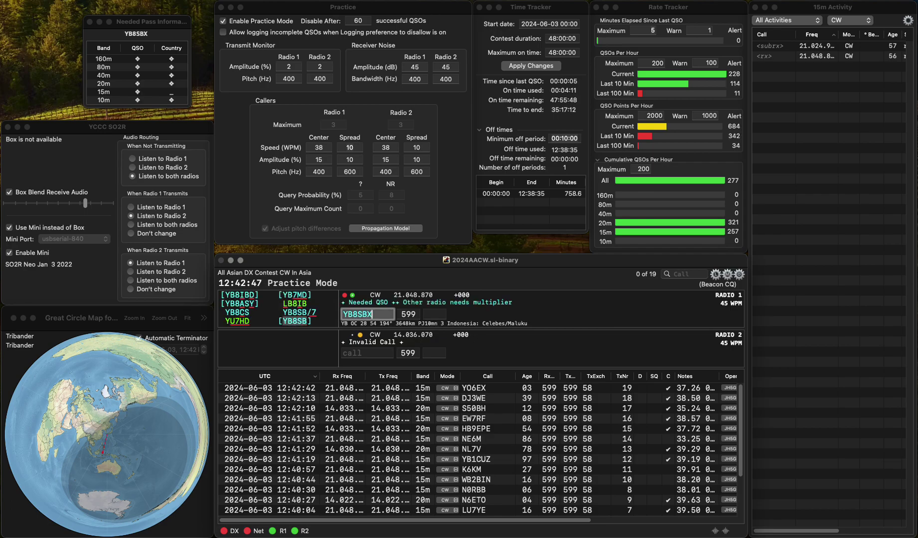
key(BackSpace)
text(/7)
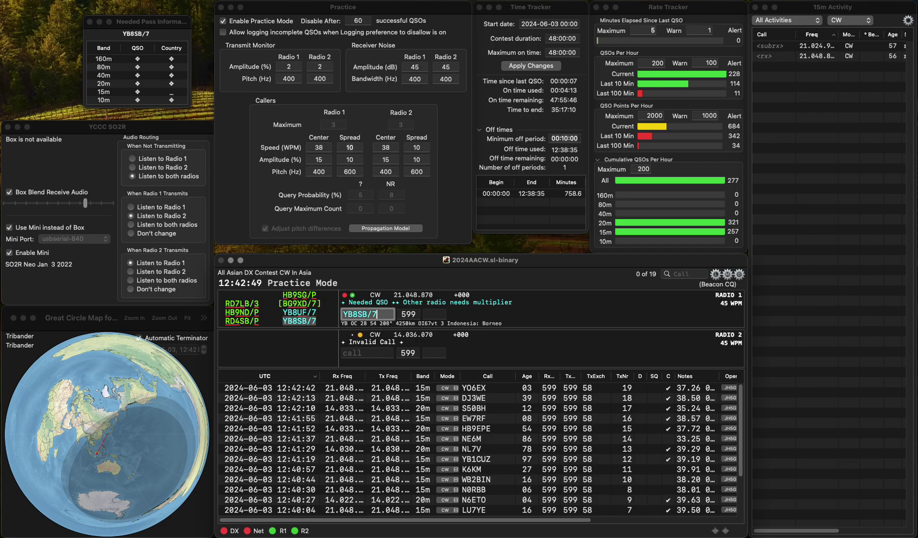
key(Return)
key(Up)
key(space)
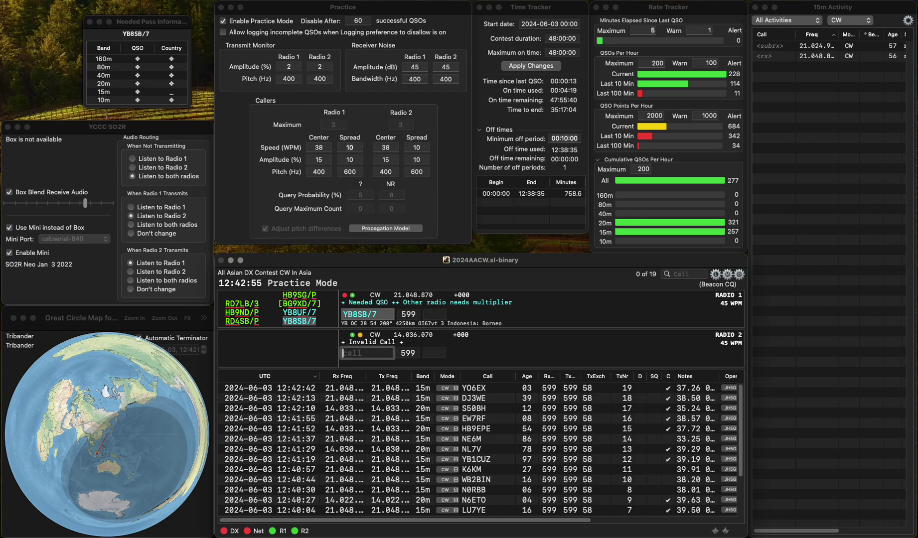
Enter the call on Radio 2 and correct it to PR4C
text(PER)
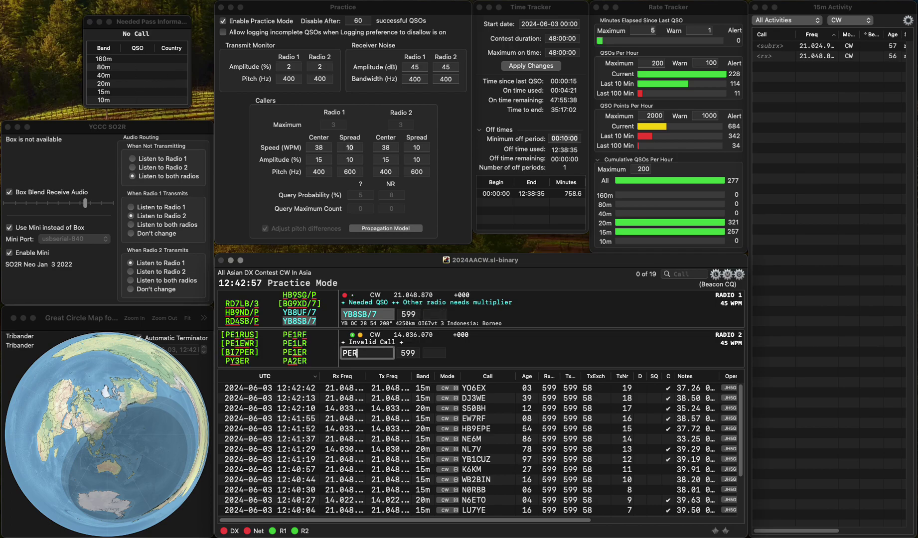
text(4C)
key(Left)
key(Left)
key(Left)
key(BackSpace)
click(435, 314)
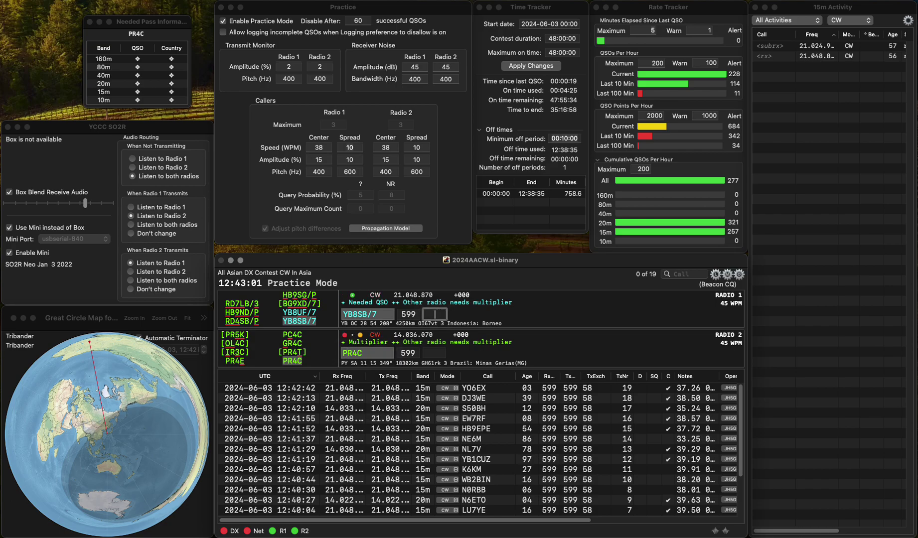
text(7)
key(backslash)
key(backslash)
key(backslash)
key(backslash)
key(Return)
key(backslash)
key(Return)
key(backslash)
key(backslash)
key(Tab)
text(6)
key(Return)
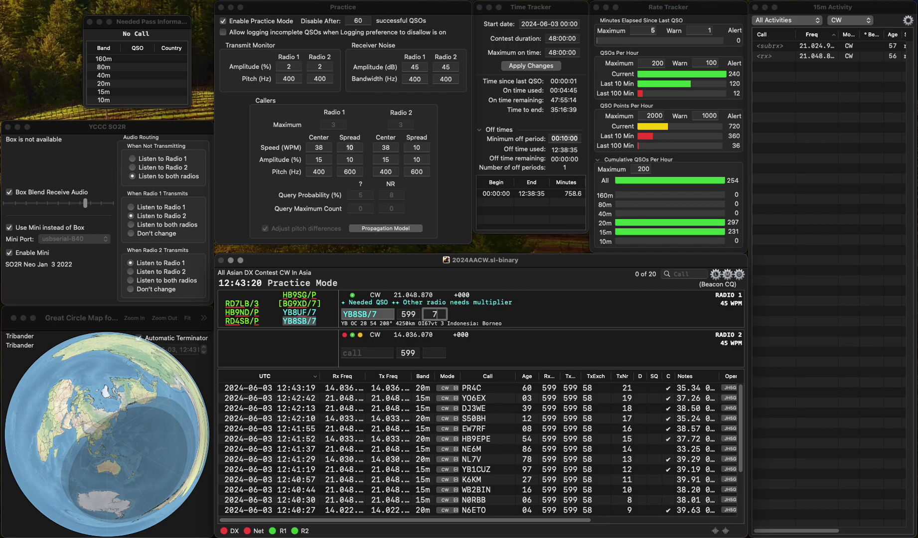
key(Return)
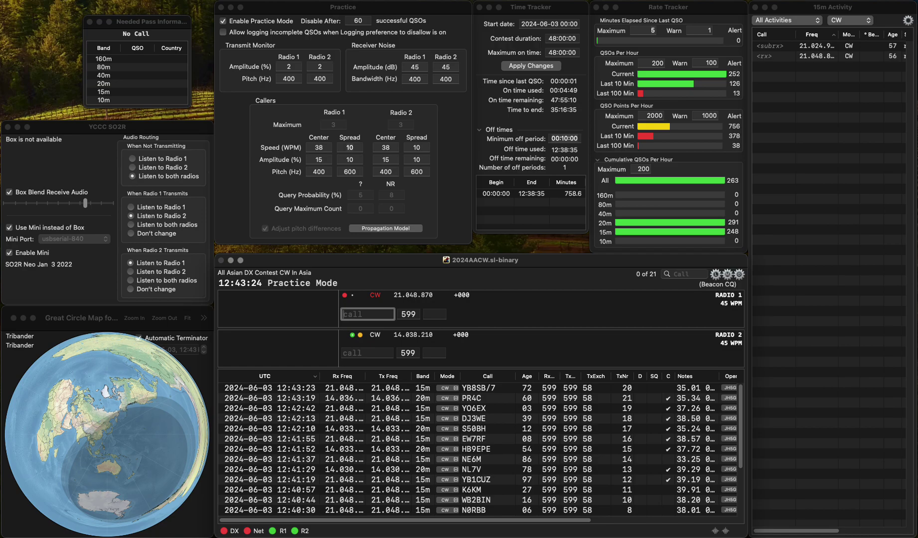
text(JG)
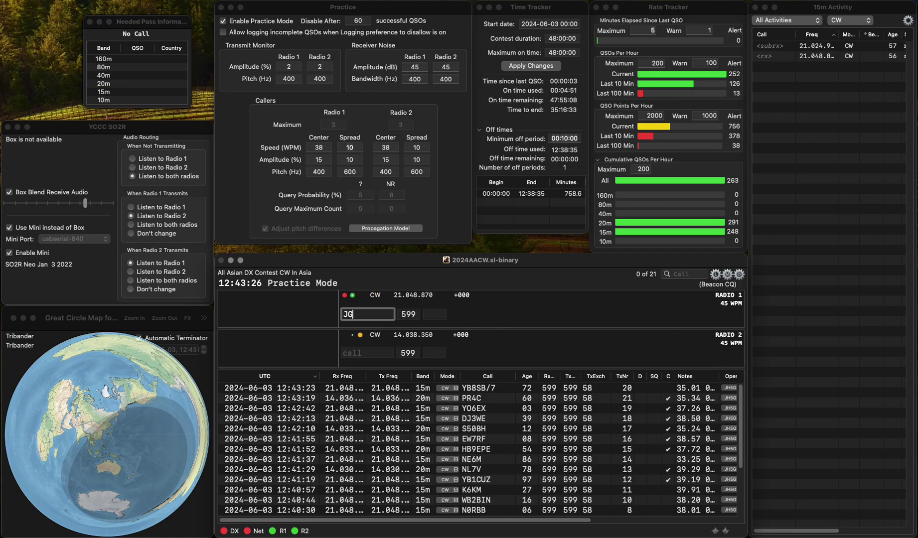
text(3UCV)
key(Return)
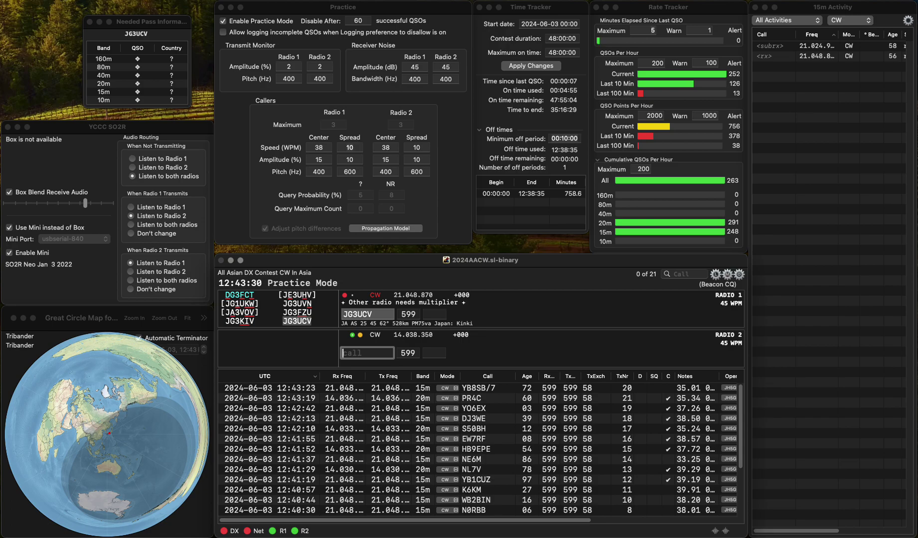
Enter the call KC2NVG on Radio 2 and send the exchange to that station
click(434, 314)
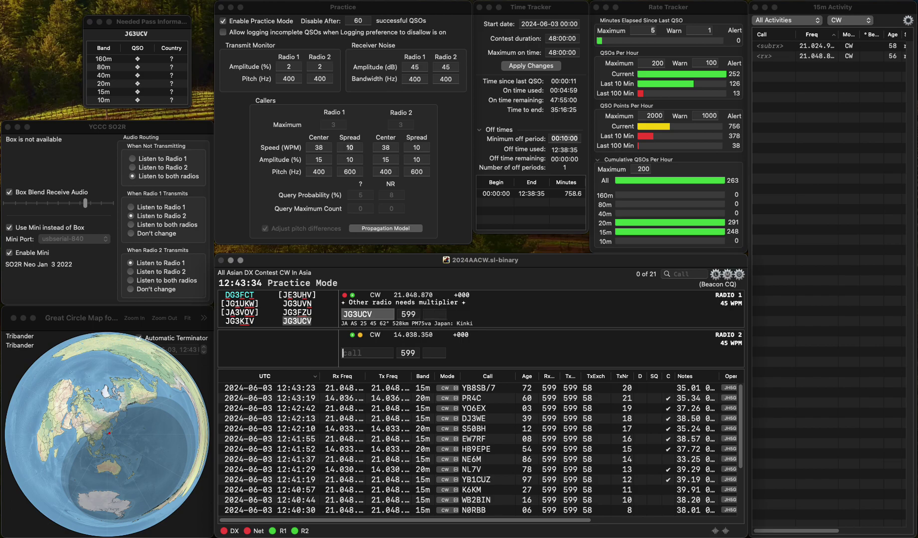
text(KC2N)
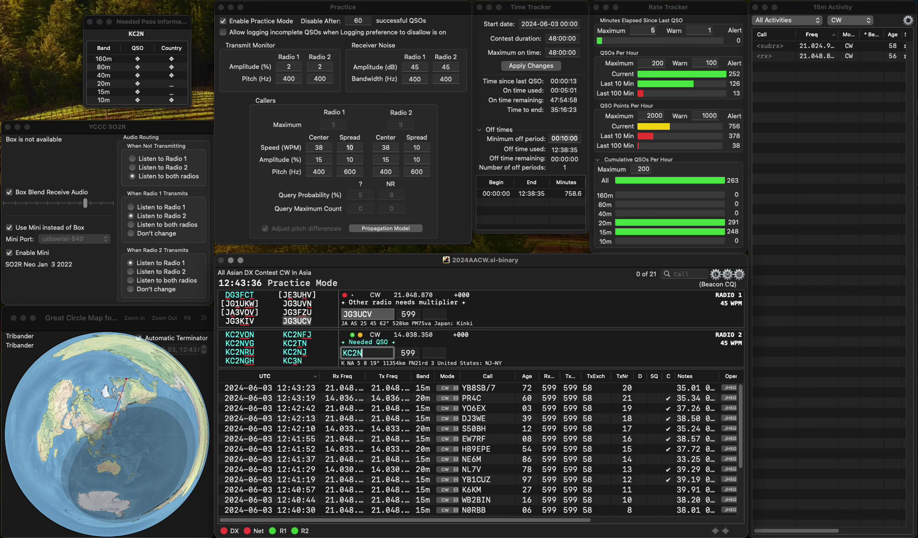
text(VG)
key(Return)
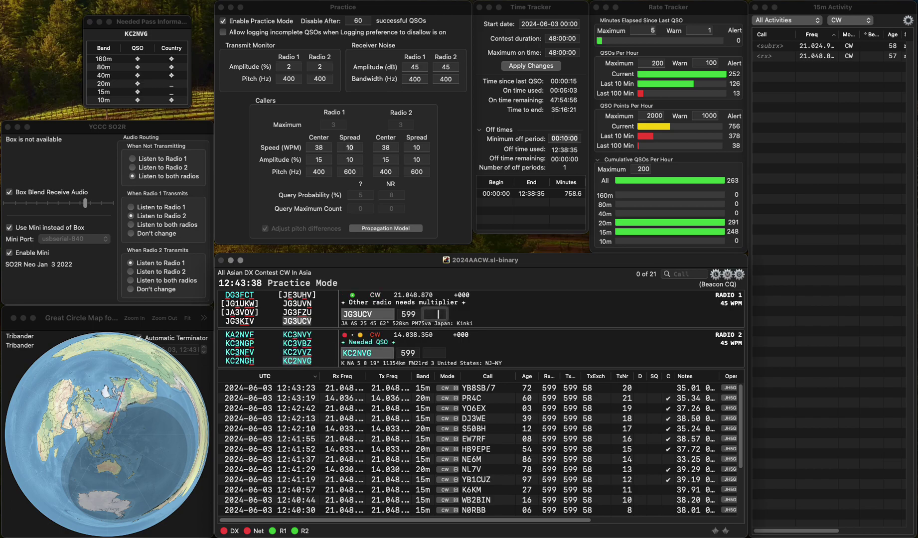
text(1)
key(Return)
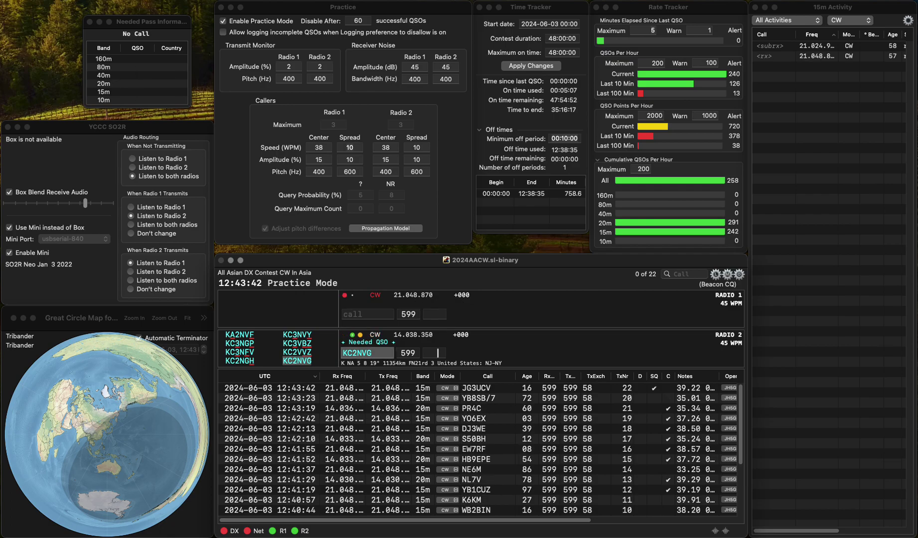
text(17)
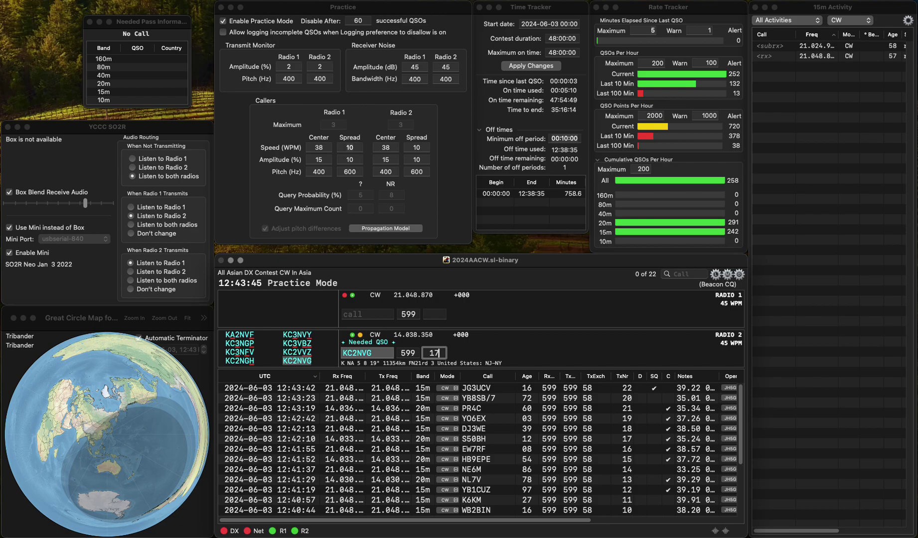
key(Return)
Enter the call K0MP on Radio 1 and log that contact with received age 97
text(K0MP)
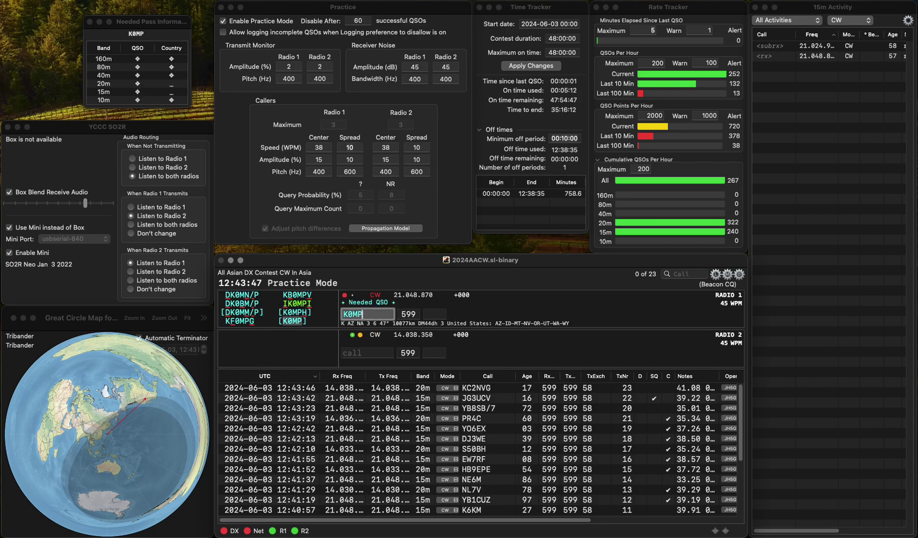
key(space)
key(Tab)
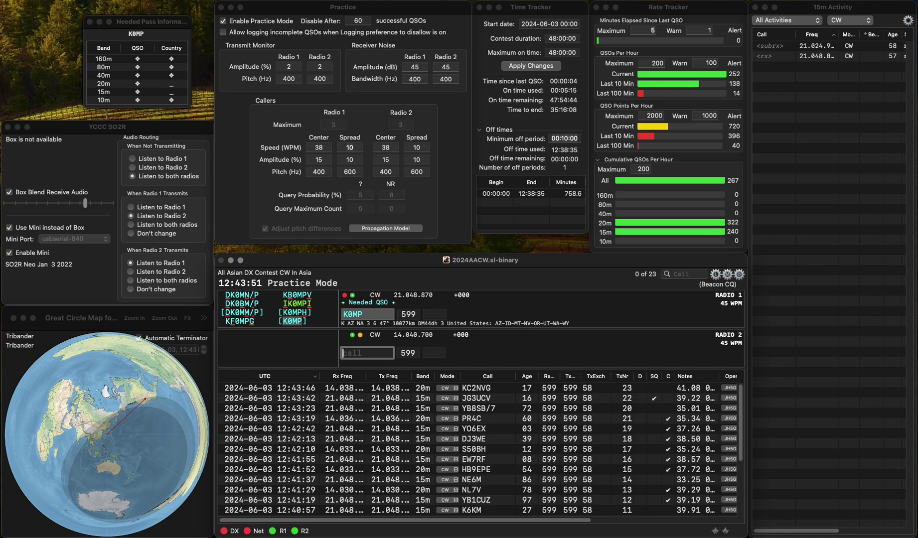
key(Tab)
text(9)
key(Return)
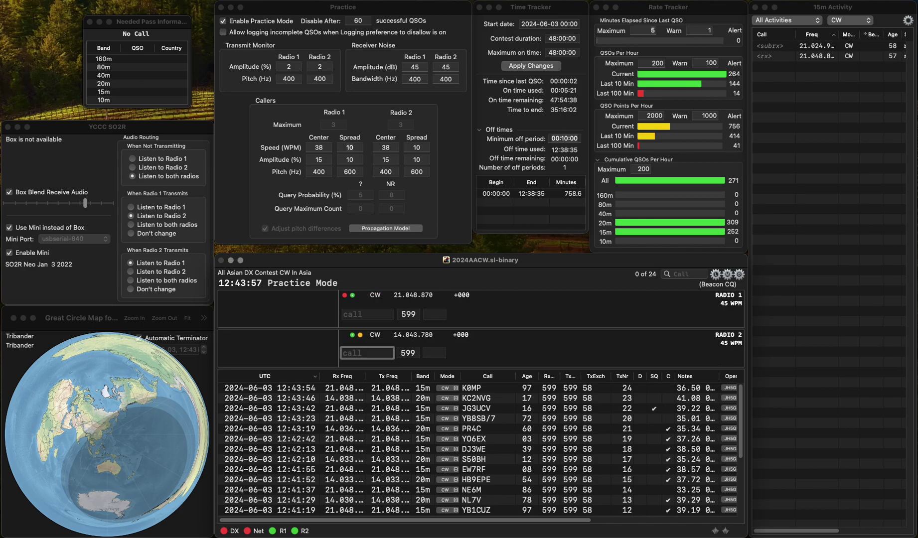
Enter the partial call 9CW on Radio 1, complete it to OH9CW and send the exchange to that station
key(Up)
text(9C)
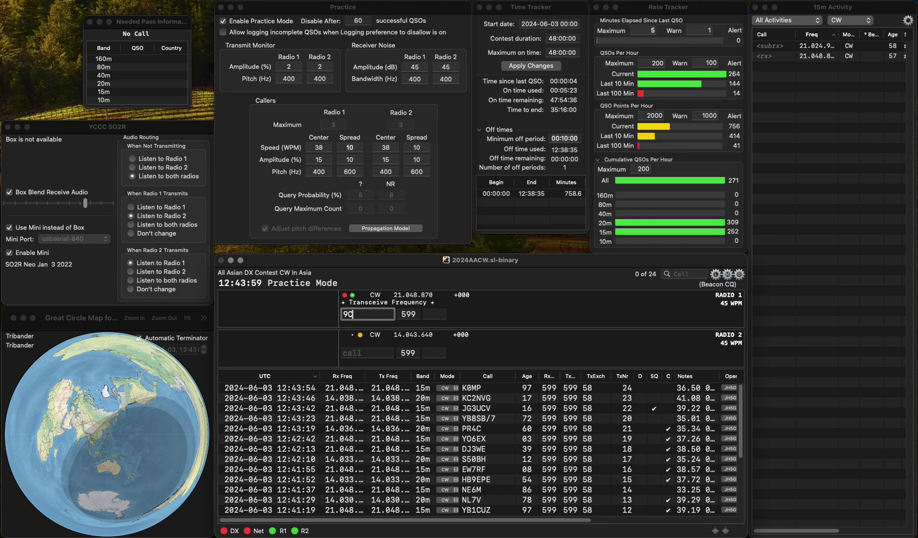
key(BackSpace)
text(CW)
key(Return)
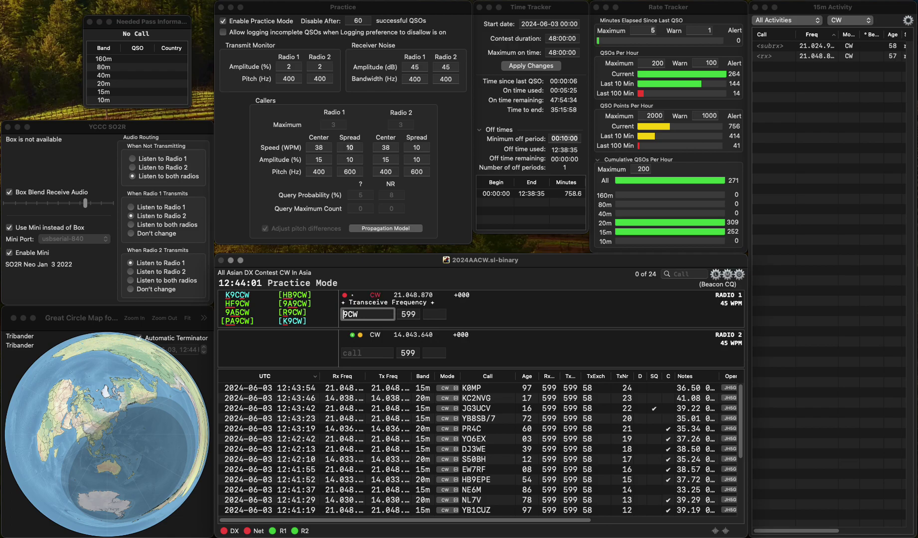
text(OH)
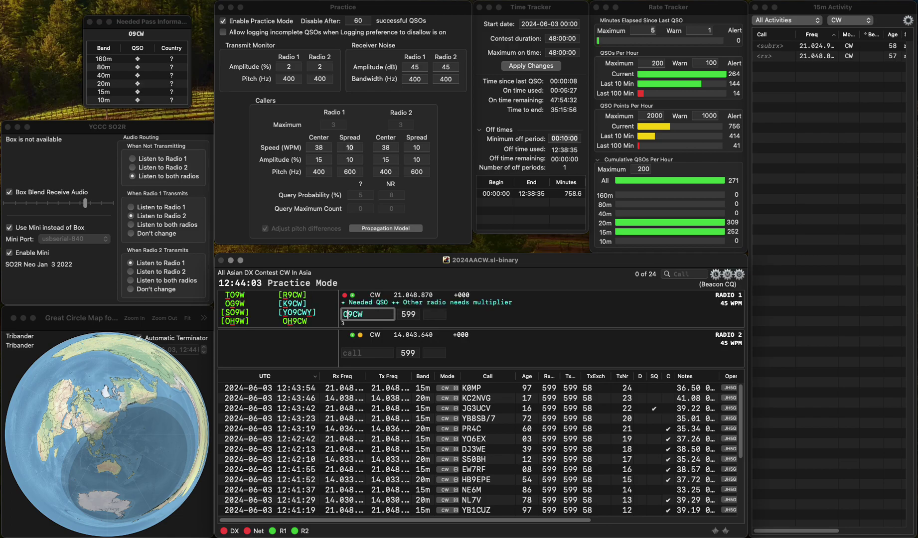
key(Return)
Enter the call F5TLF on Radio 2 and send the exchange to that station
text(T)
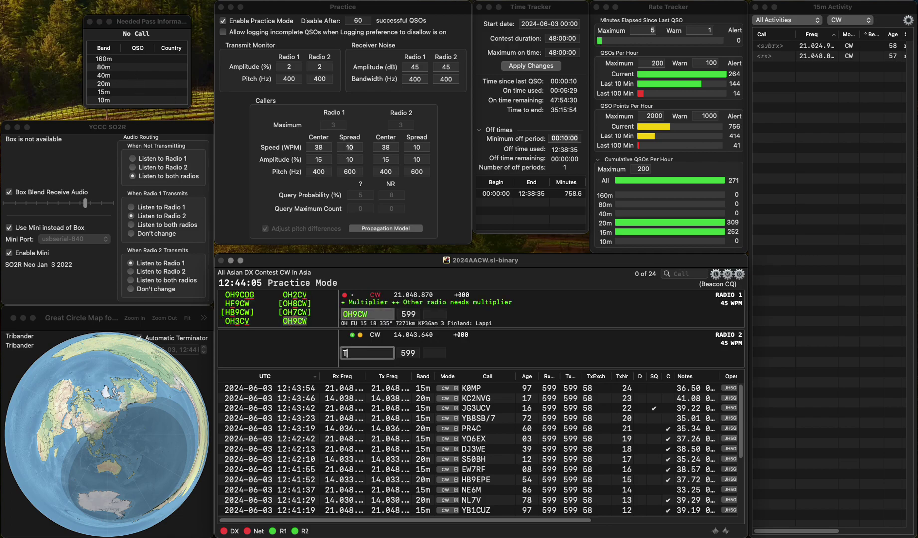
text(LF)
text(F5)
key(Return)
Log OH9CW on Radio 1 with received age 55 and F5TLF on Radio 2 with received age 66
text(55)
key(Return)
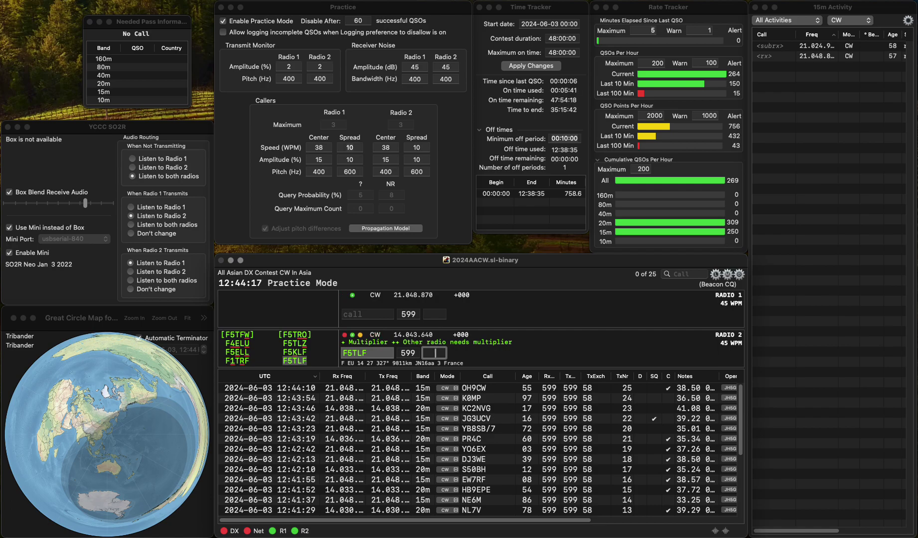
text(66)
key(Return)
text(IK8P)
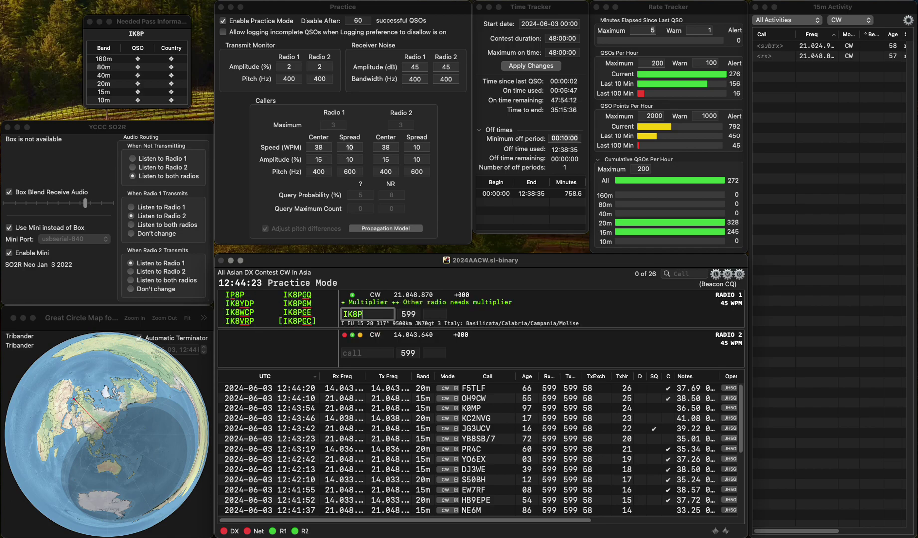
key(Return)
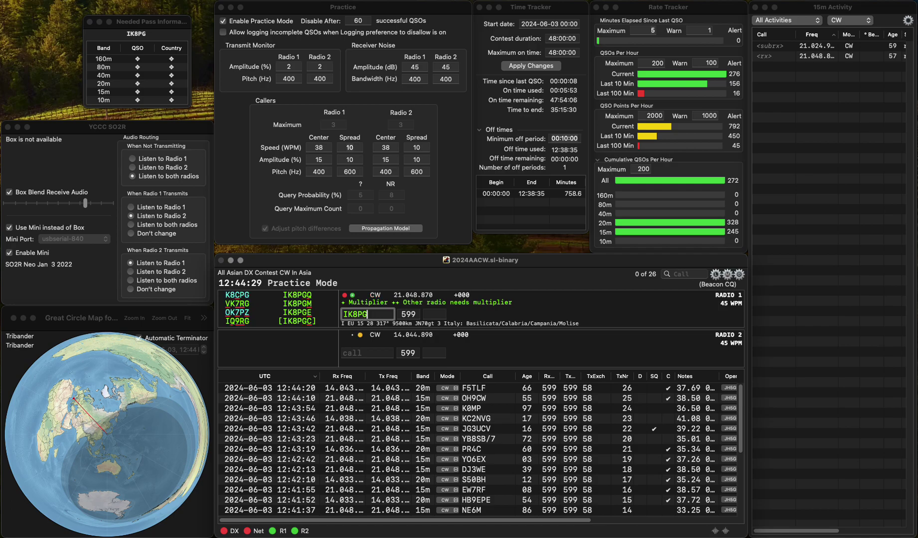
text(GM)
key(Return)
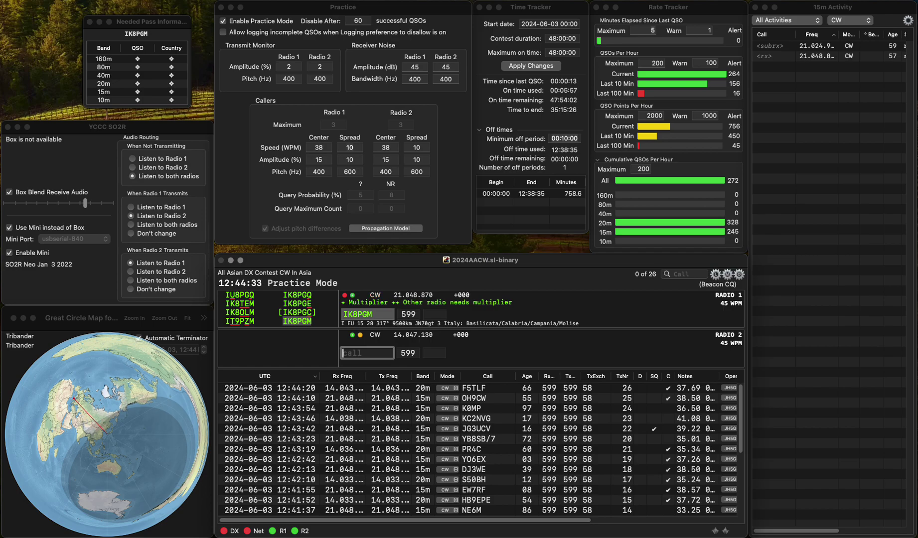
text(K4N)
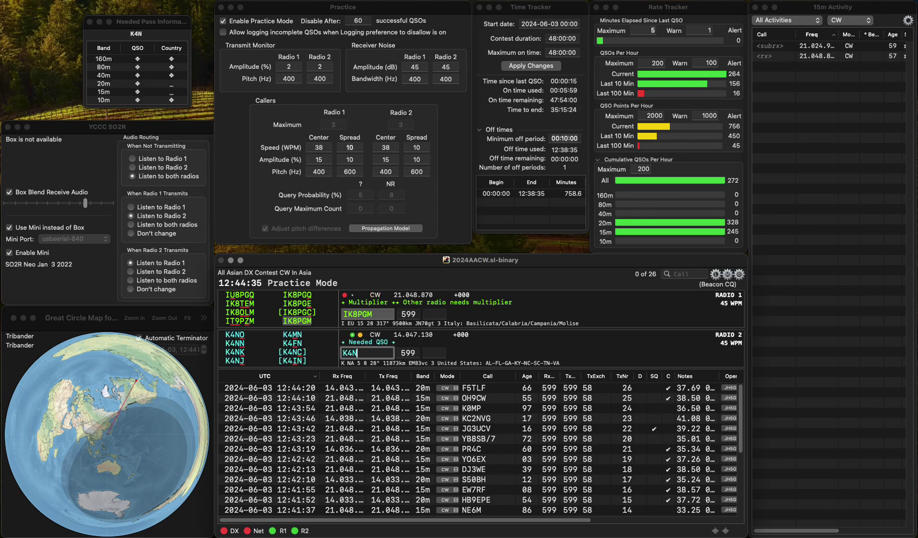
text(YX)
key(Return)
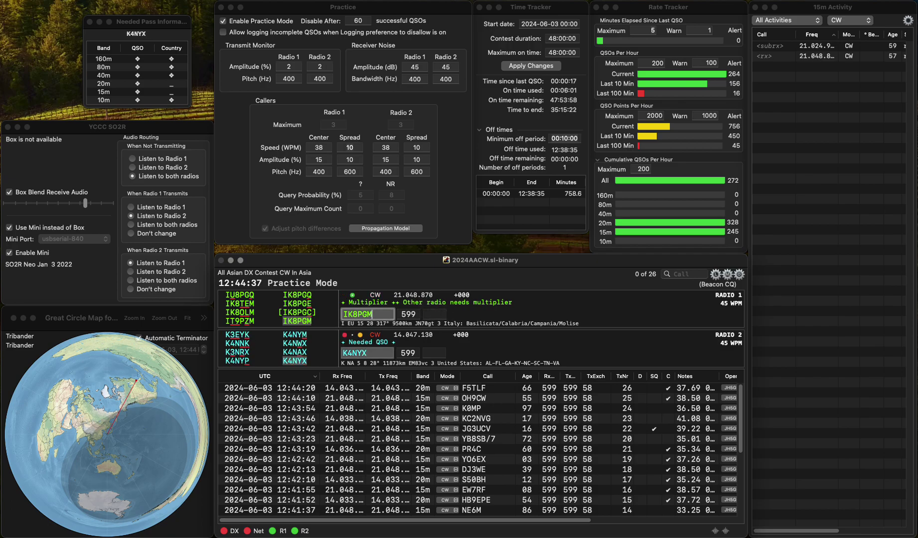
key(space)
text(45)
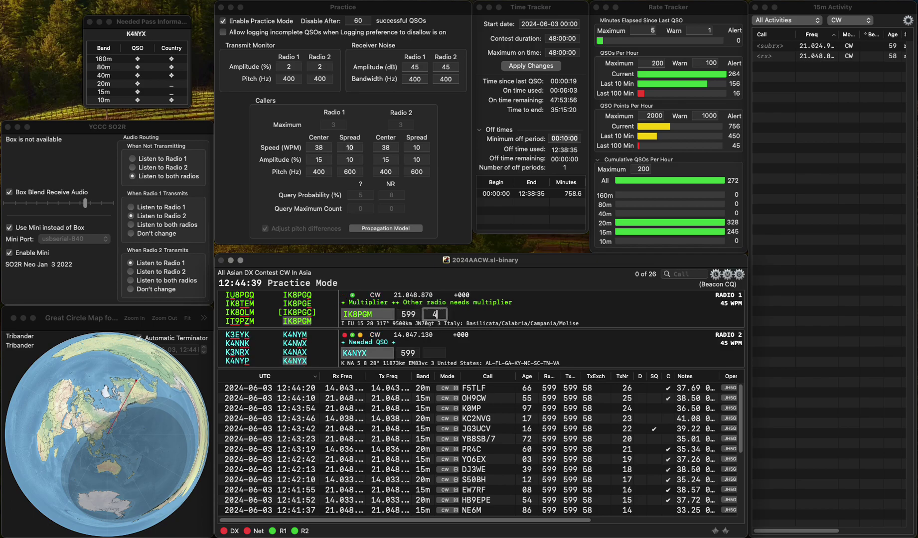
key(Return)
key(space)
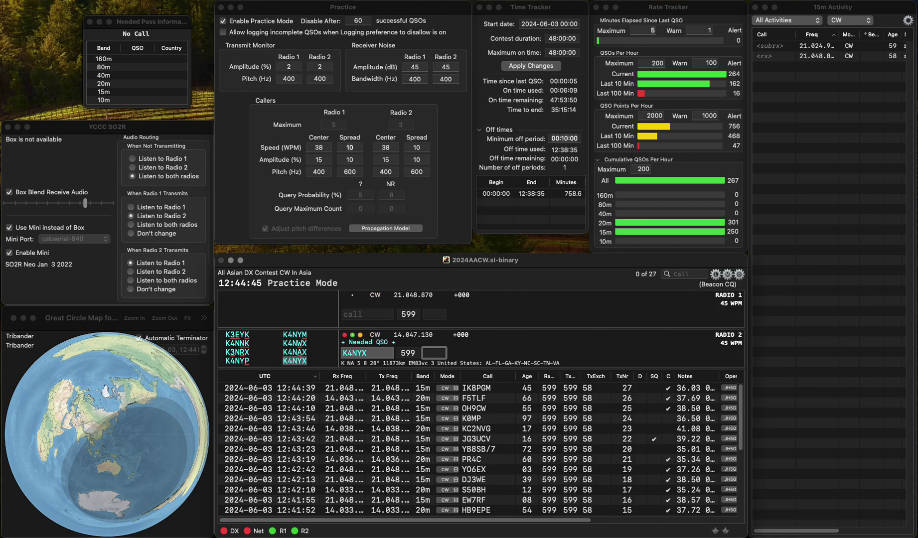
text(5)
key(Return)
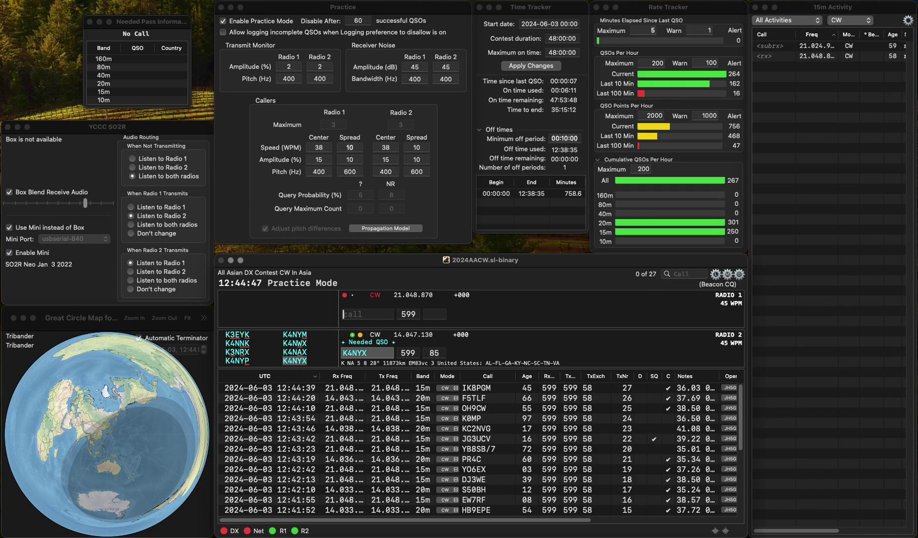
Enter the call WN1MB on Radio 1 and log that contact with received age 45
text(W)
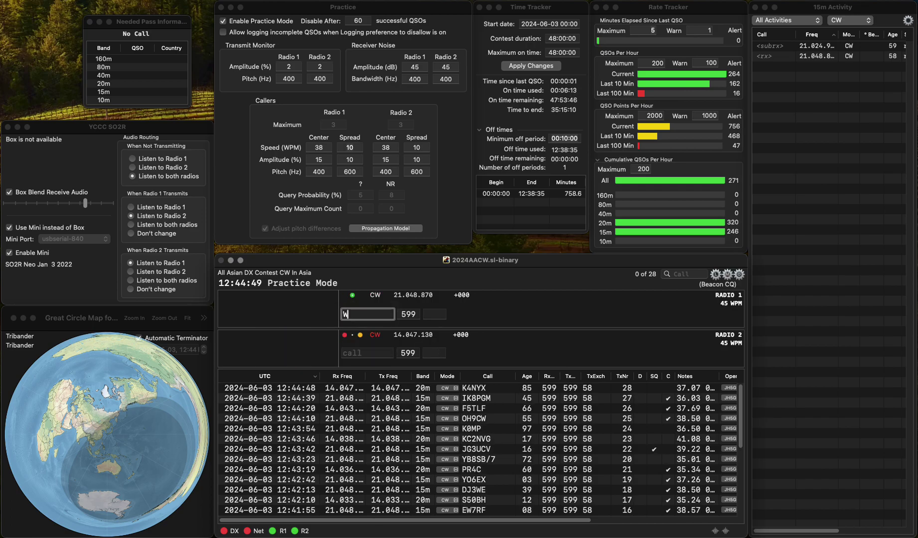
text(N1MB)
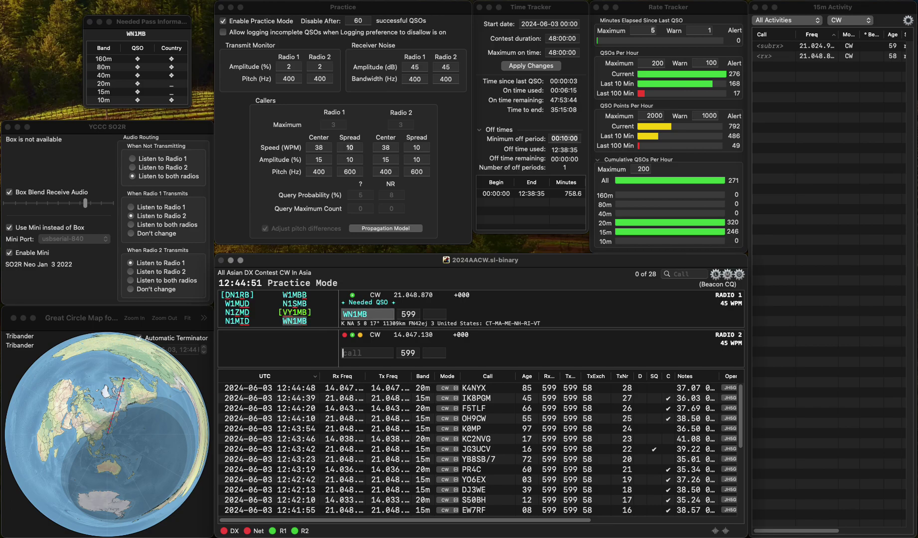
key(Return)
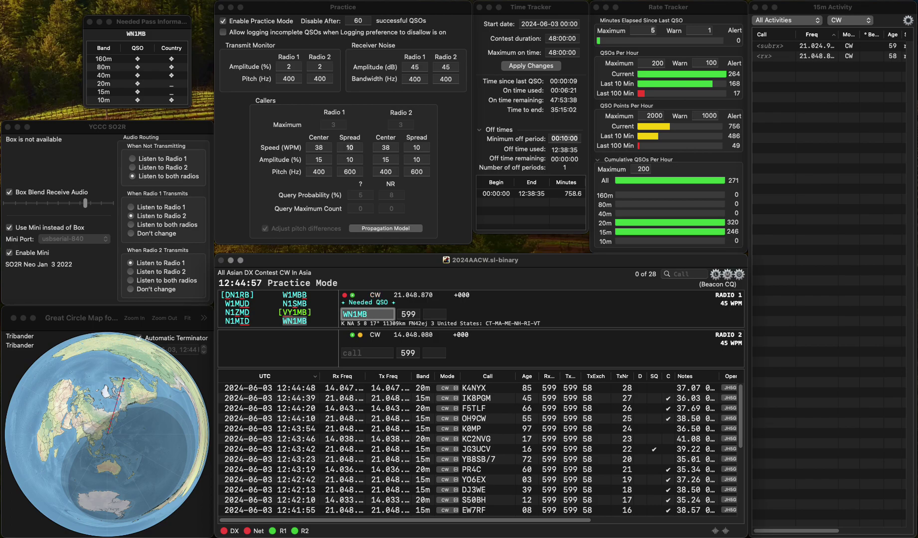
key(space)
text(45)
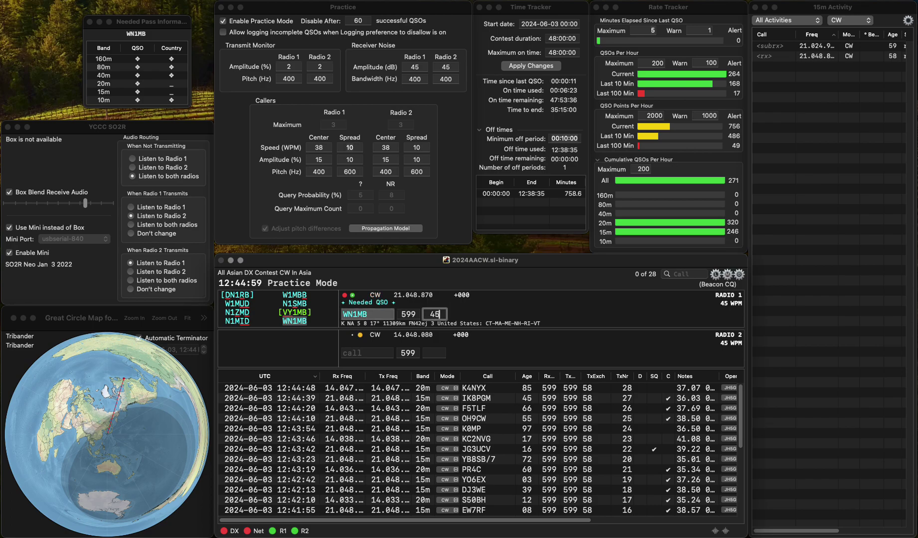
key(Return)
click(368, 314)
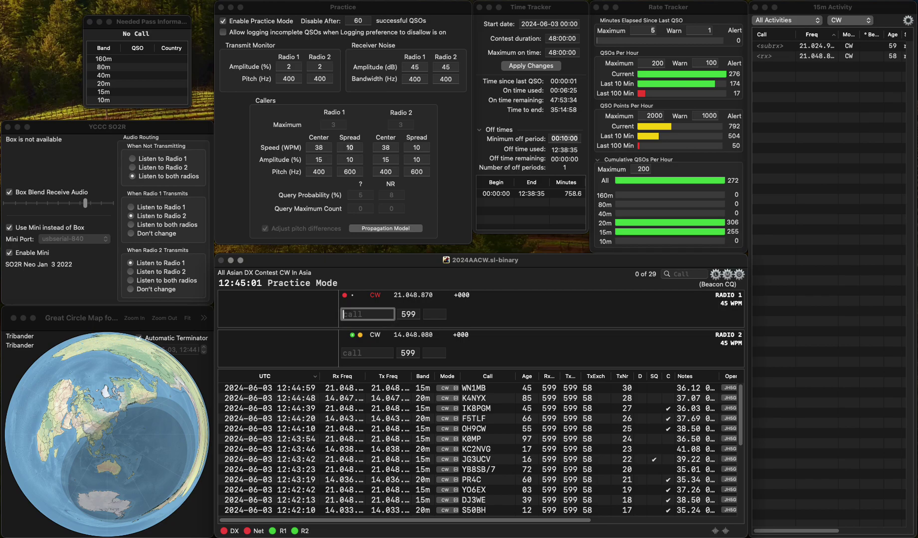
text(HB9)
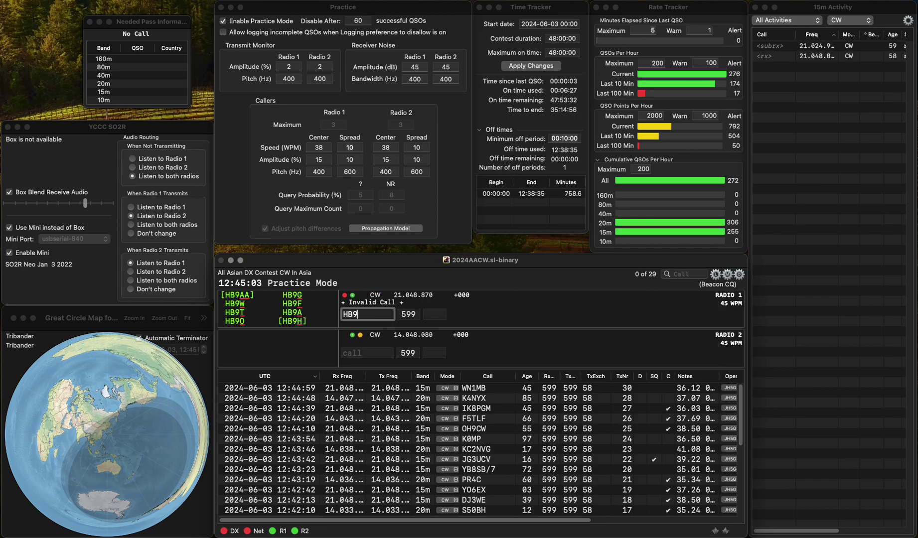
text(FMN)
key(Return)
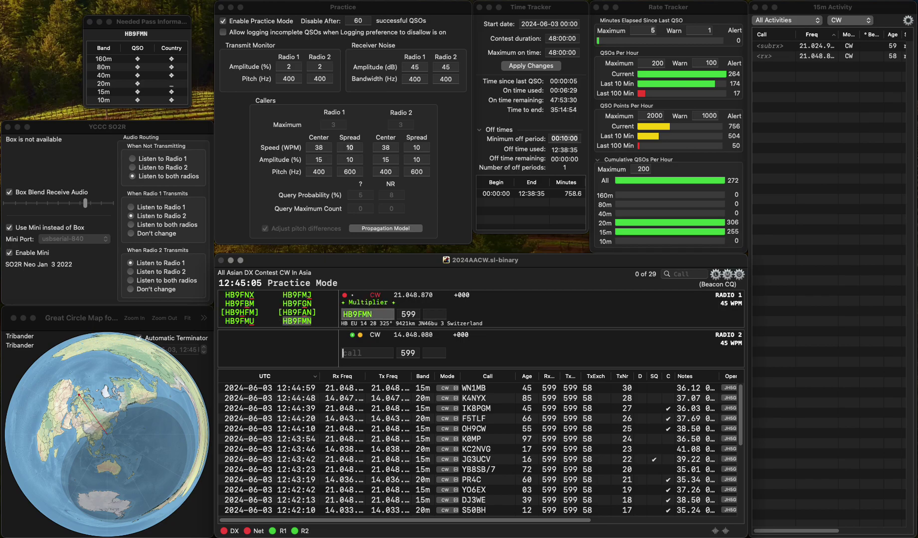
click(434, 314)
text(IU)
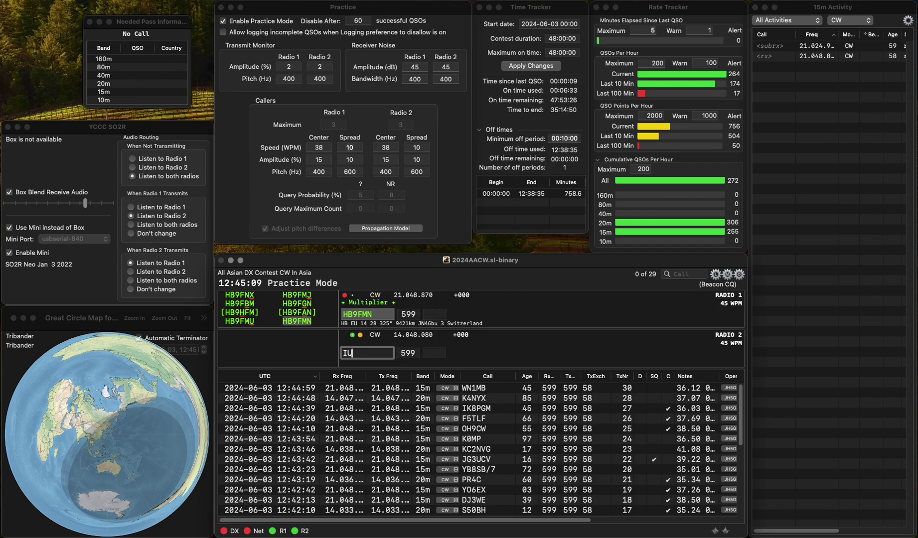
key(BackSpace)
text(K1EKO)
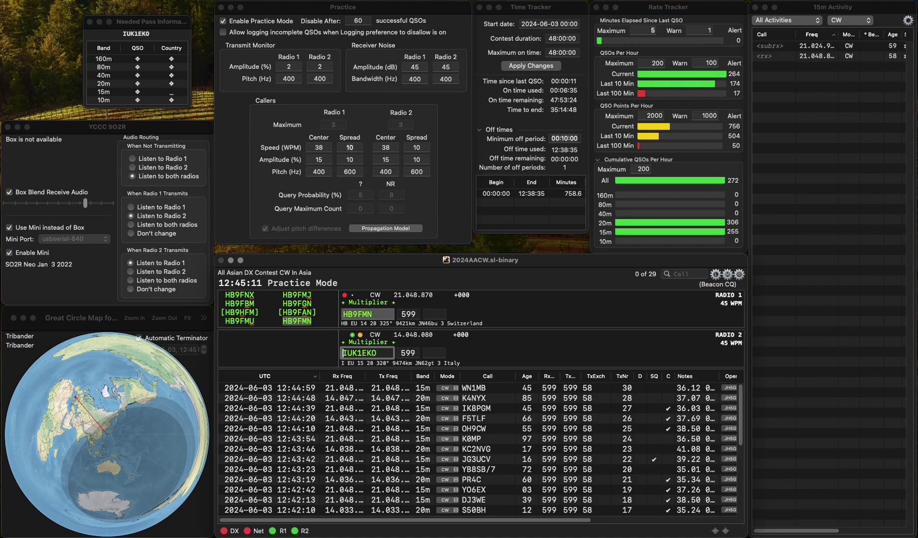
key(Right)
key(Right)
key(BackSpace)
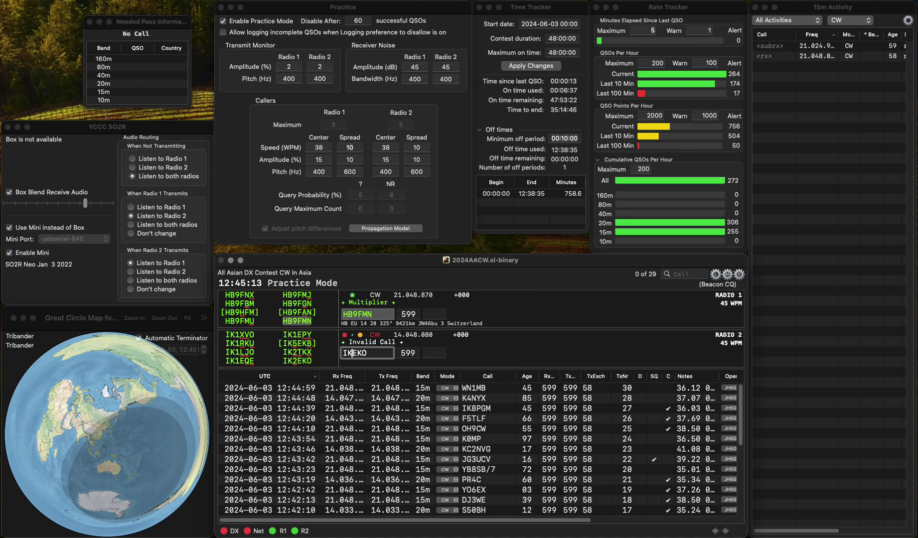
text(2)
key(Tab)
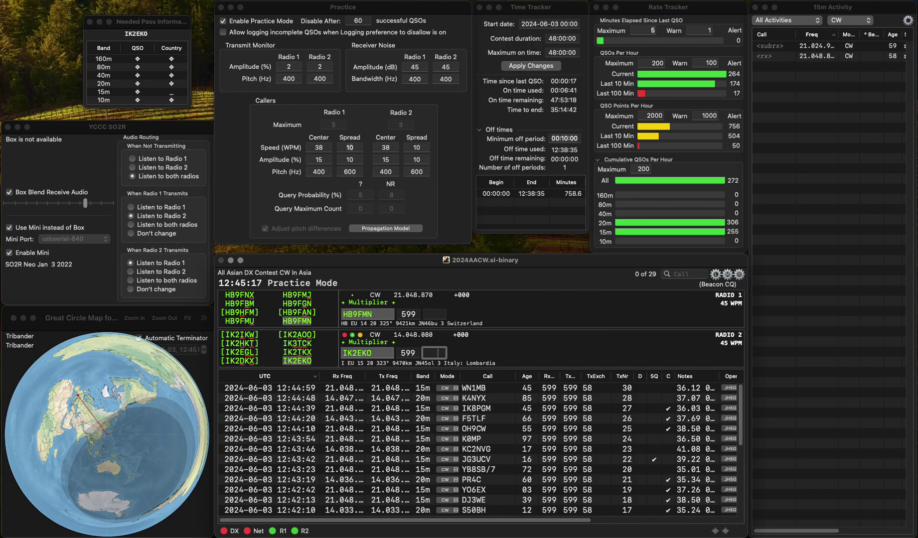
text(65)
key(Return)
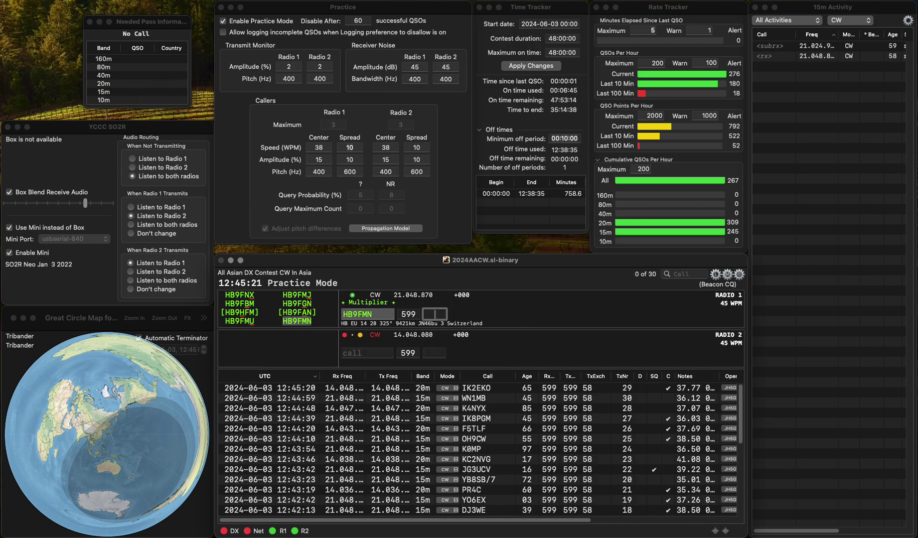
text(03)
key(Return)
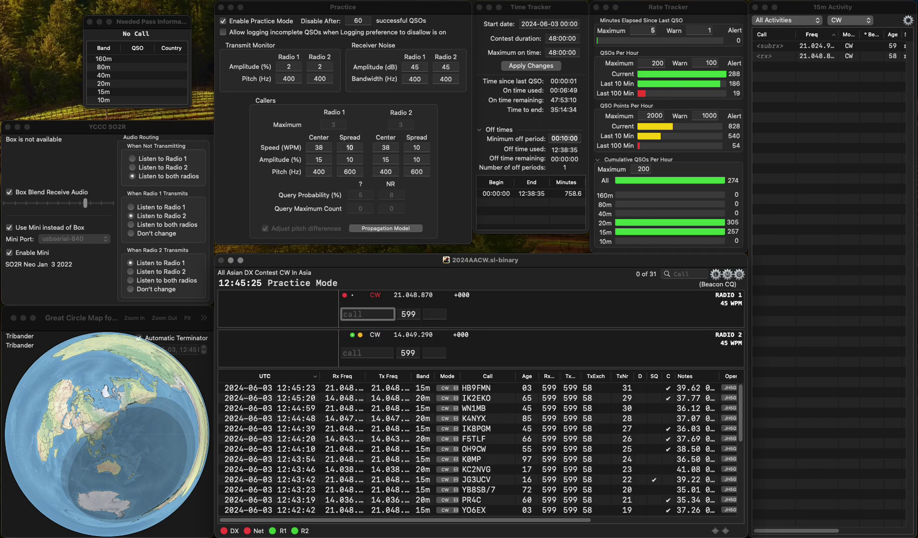
Enter the call AB4PP on Radio 1 and send the exchange to that station
text(B4P)
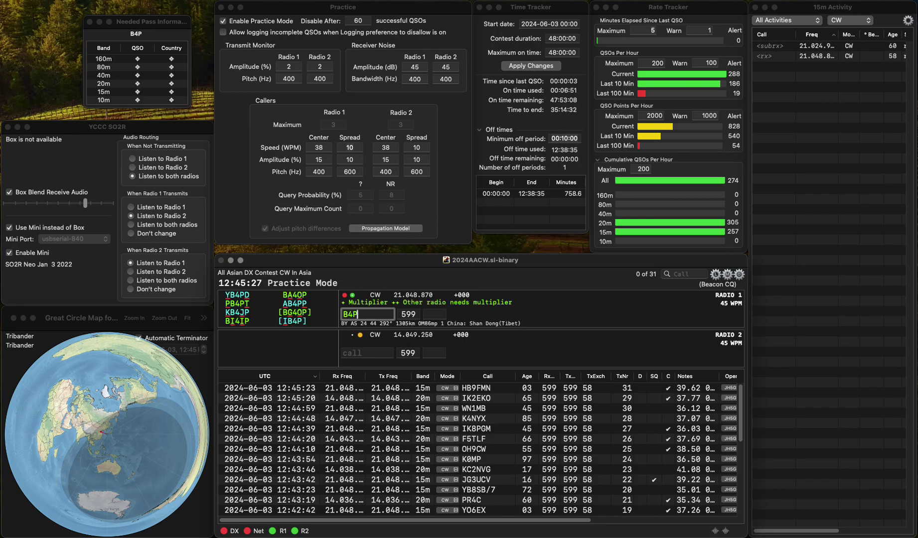
key(Home)
text(A)
key(End)
text(P)
key(Return)
click(435, 314)
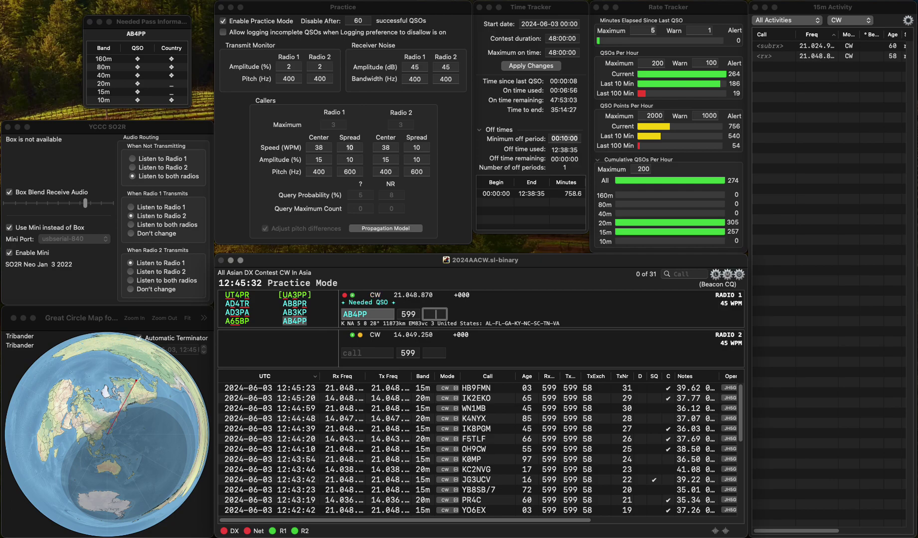
Enter the call AK2S on Radio 2 and send the exchange to that station
click(367, 353)
text(AK2)
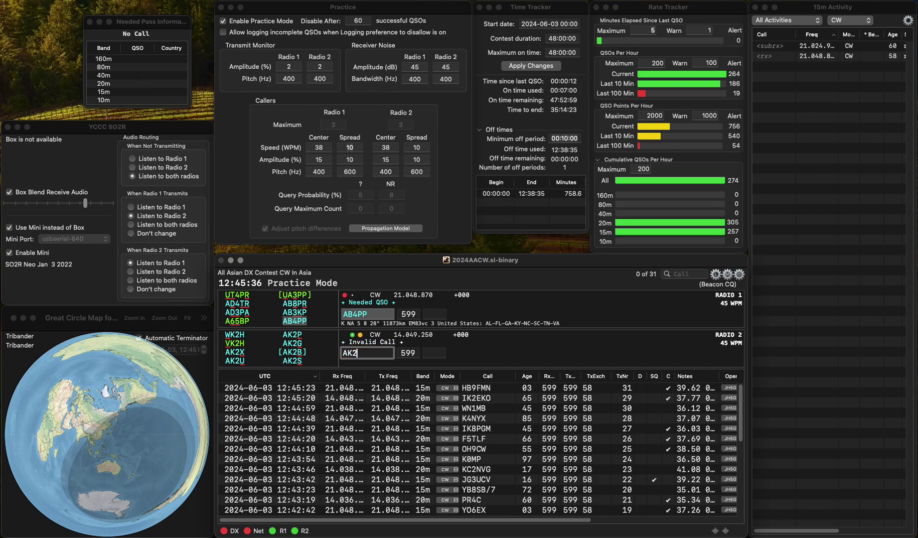
text(S)
click(435, 314)
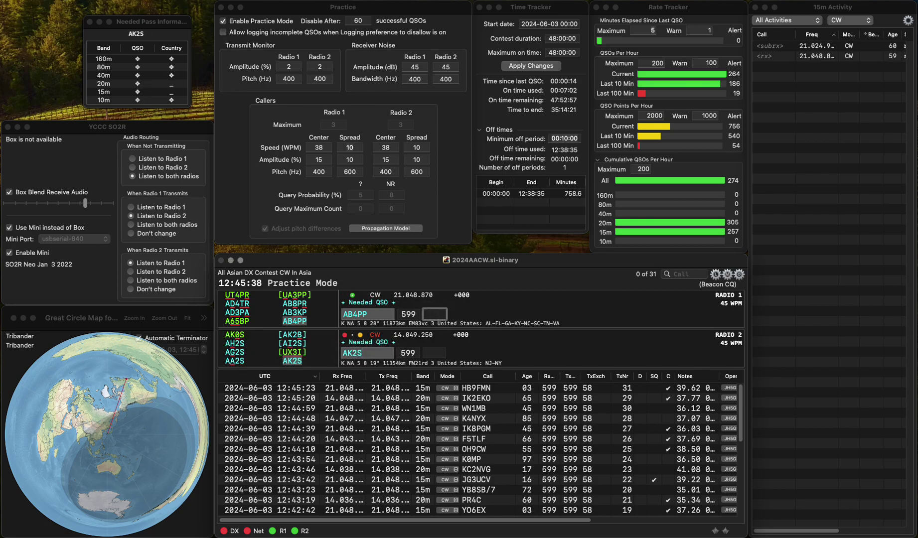
text(3)
key(grave)
key(space)
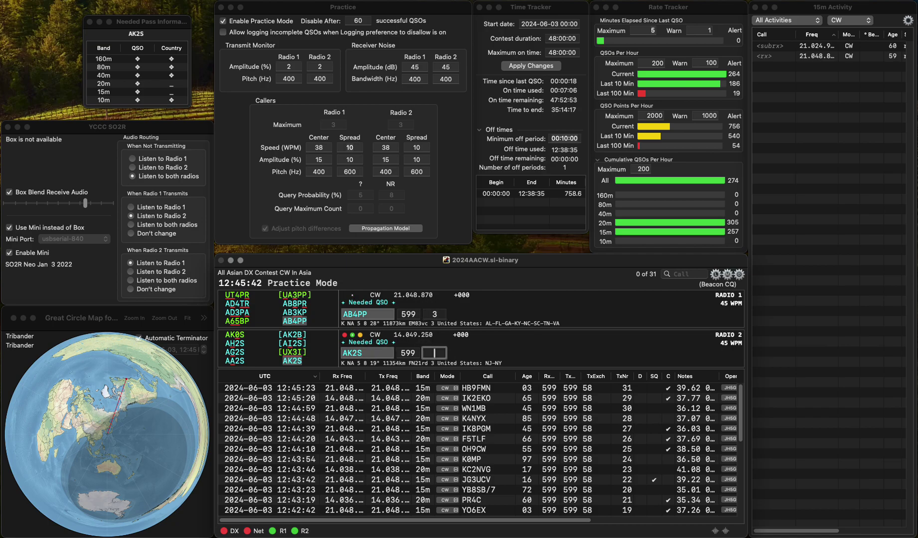
text(49)
key(Return)
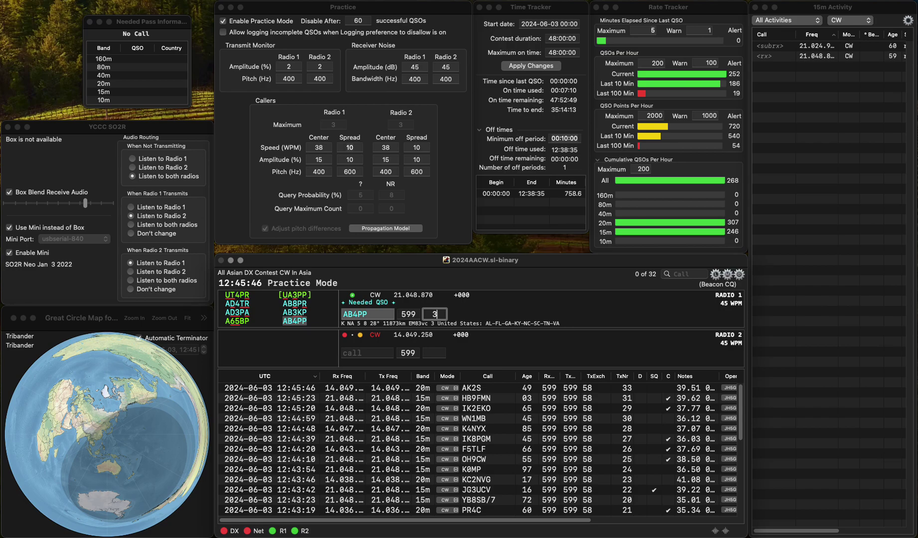
text(38)
key(Return)
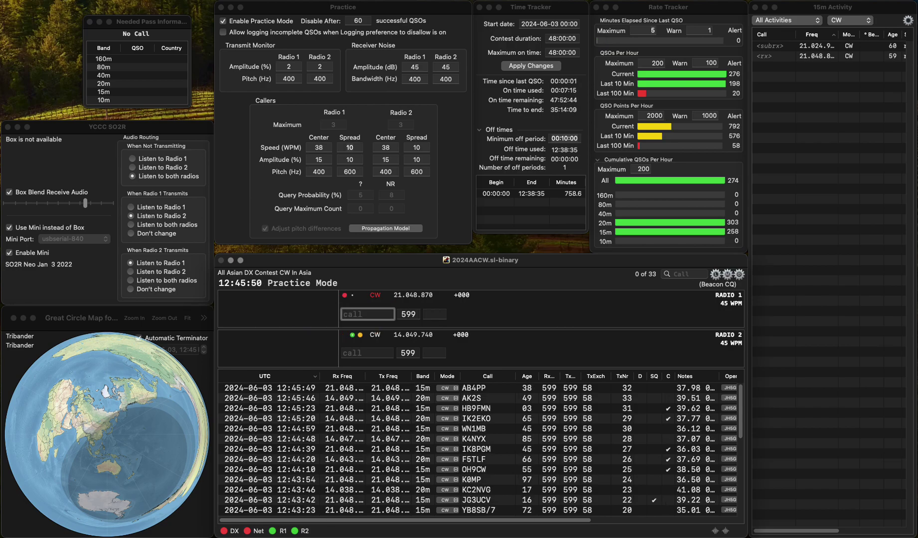
text(1A)
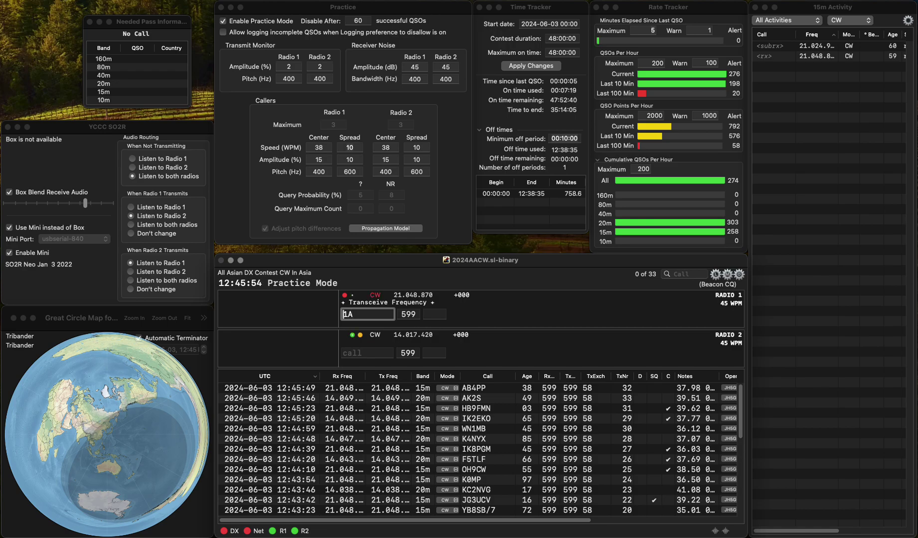
text(NF)
key(Return)
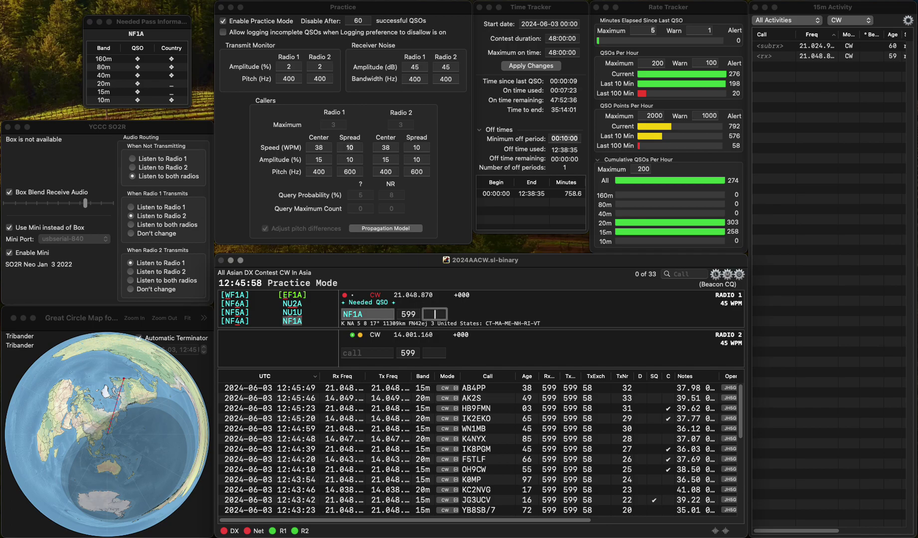
text(19)
key(Return)
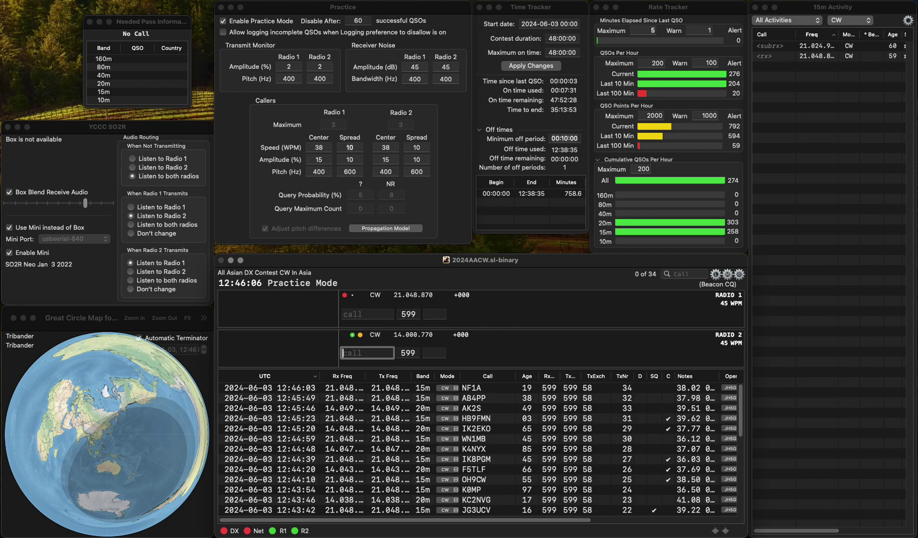
text(YBATP)
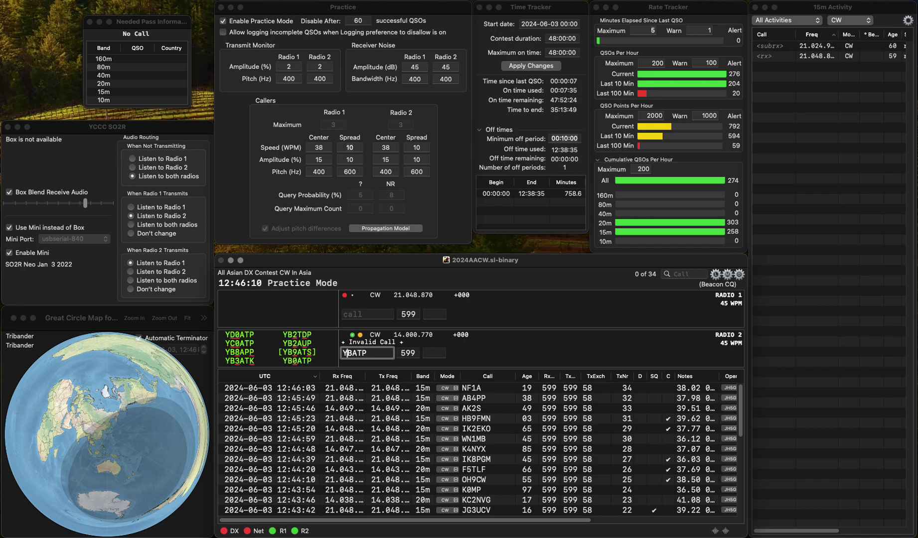
key(Right)
text(0)
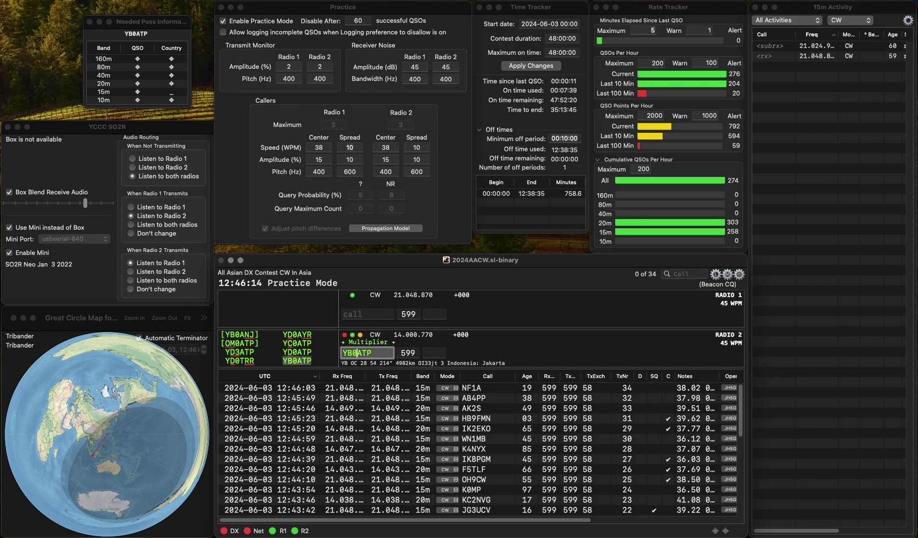
click(437, 353)
text(43)
key(Return)
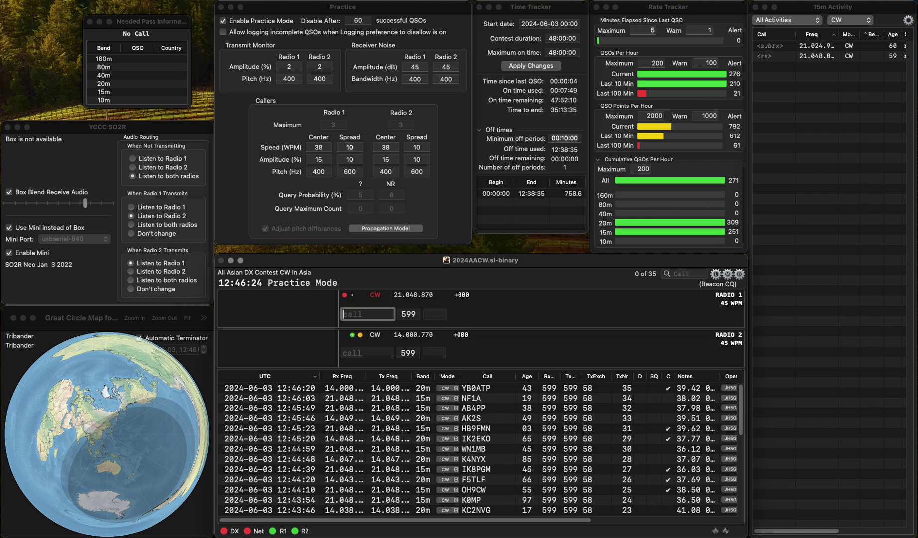
text(SV1)
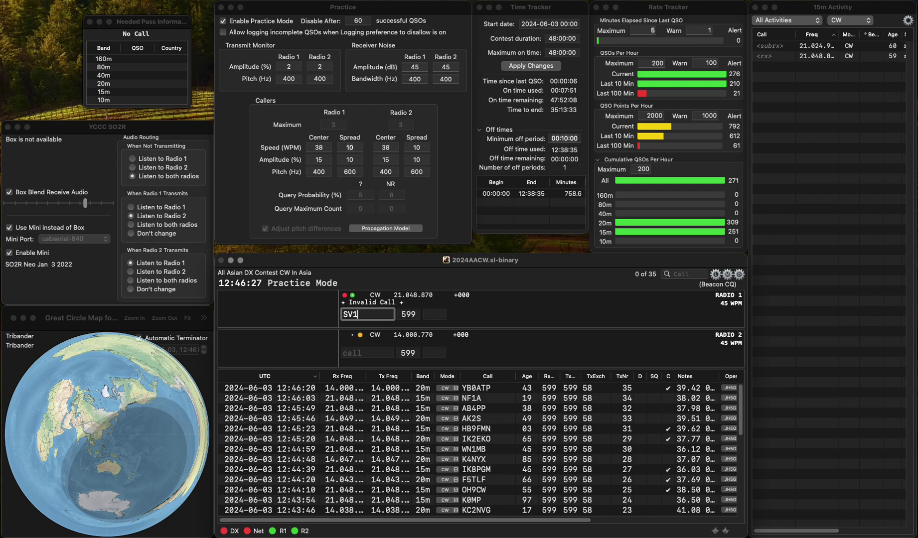
text(GSX)
key(Return)
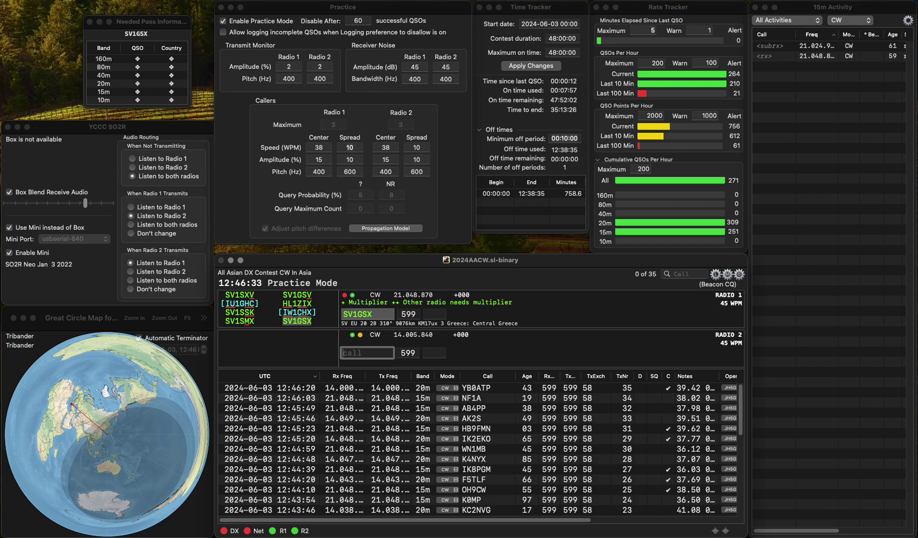
click(435, 314)
text(86)
key(Return)
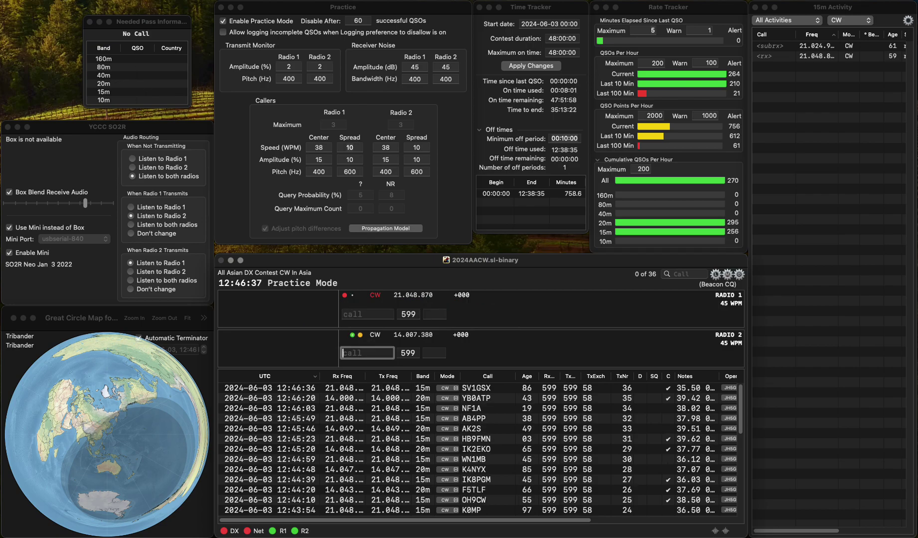
Enter the call HB9GR on Radio 1 and send the exchange to that station
click(367, 315)
text(LB9GR)
key(Home)
key(Delete)
key(F5)
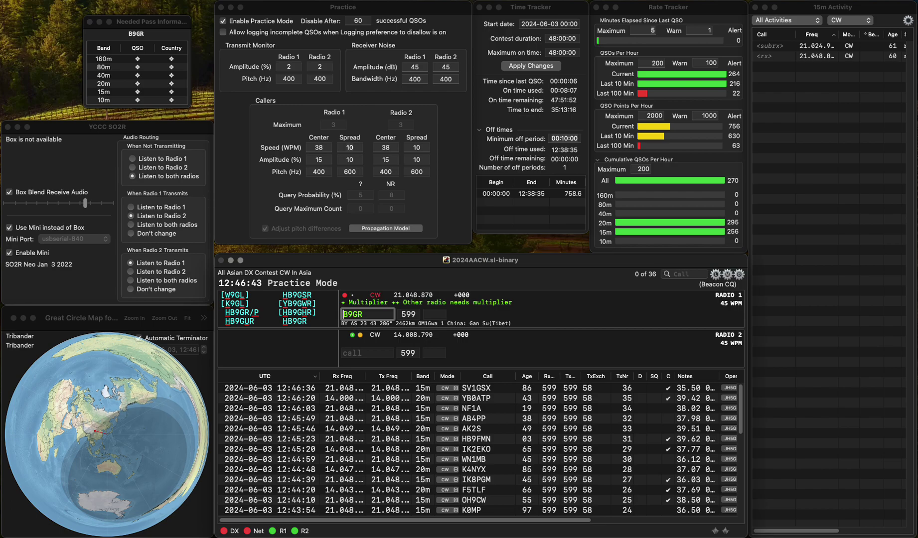
text(H)
key(Return)
click(344, 352)
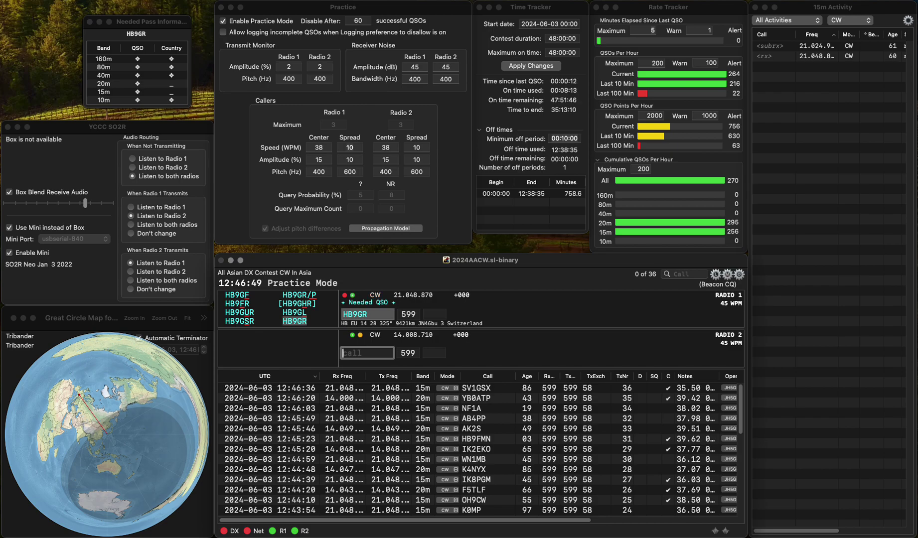
text(J)
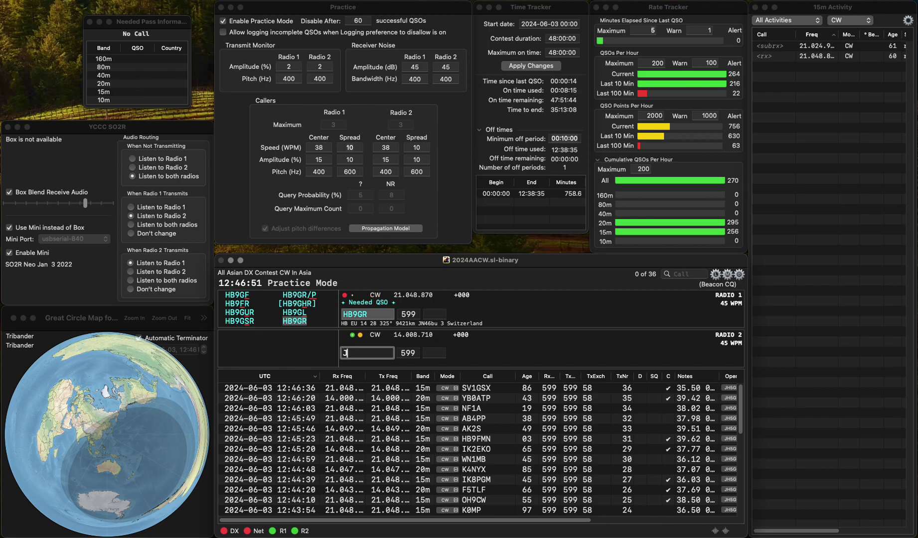
click(347, 314)
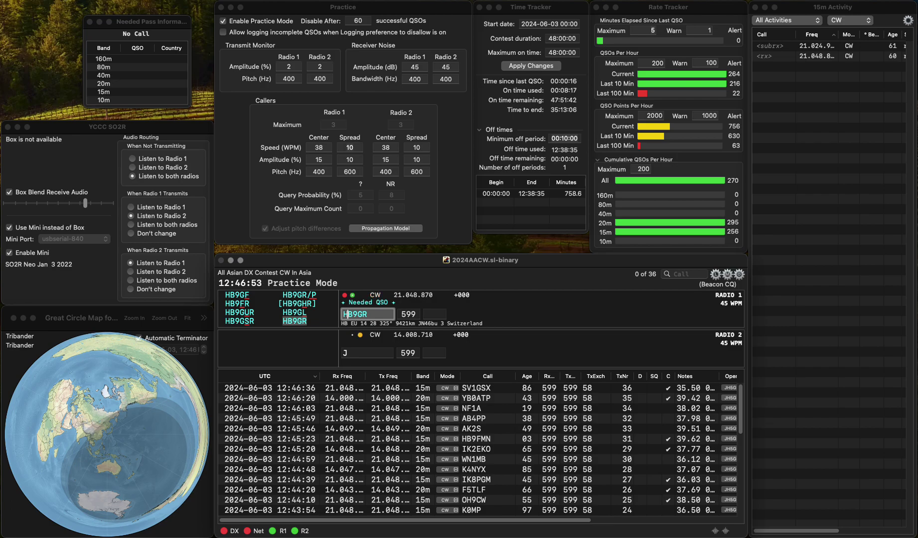
key(space)
text(9)
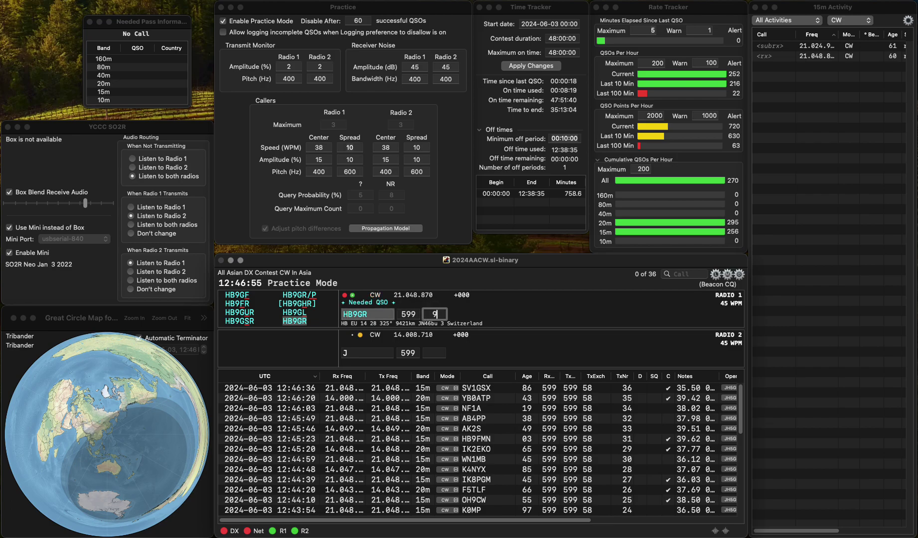
text(5)
key(Return)
click(348, 353)
key(BackSpace)
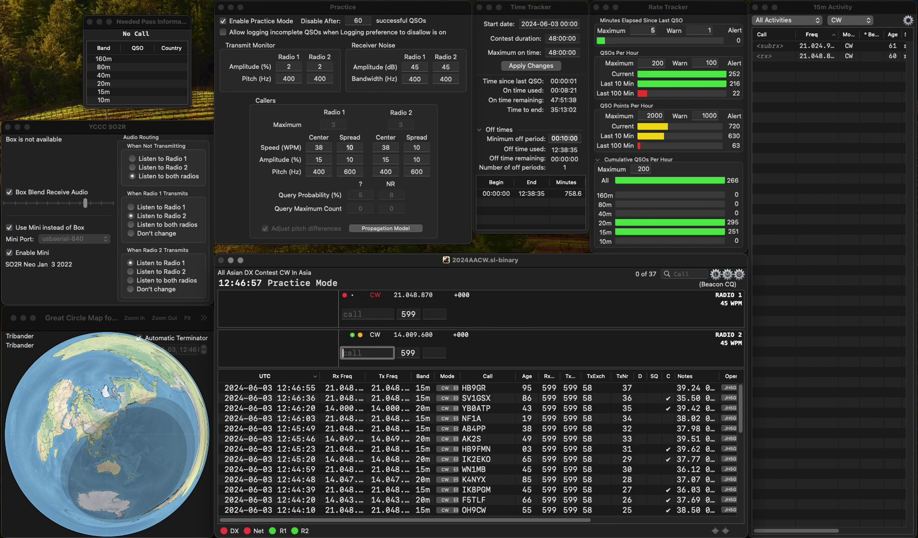
key(backslash)
text(W6YI)
key(backslash)
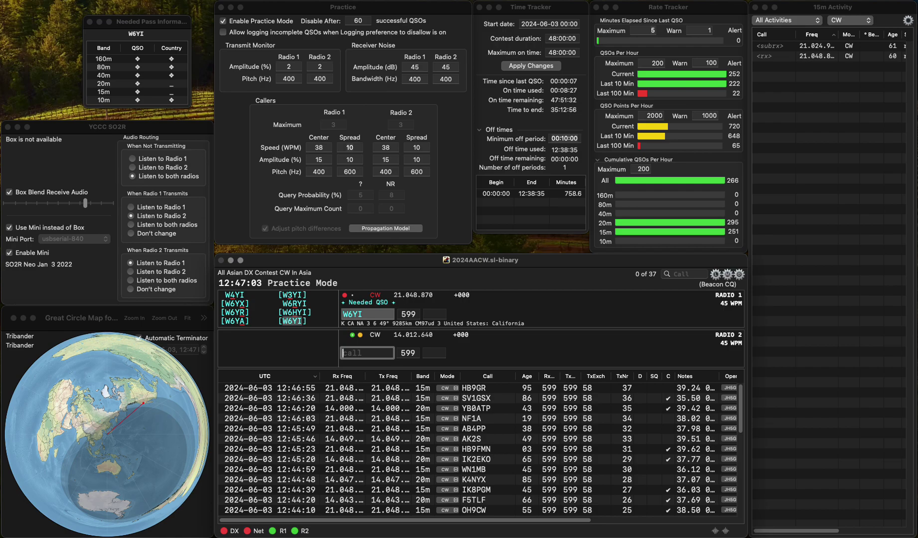
key(backslash)
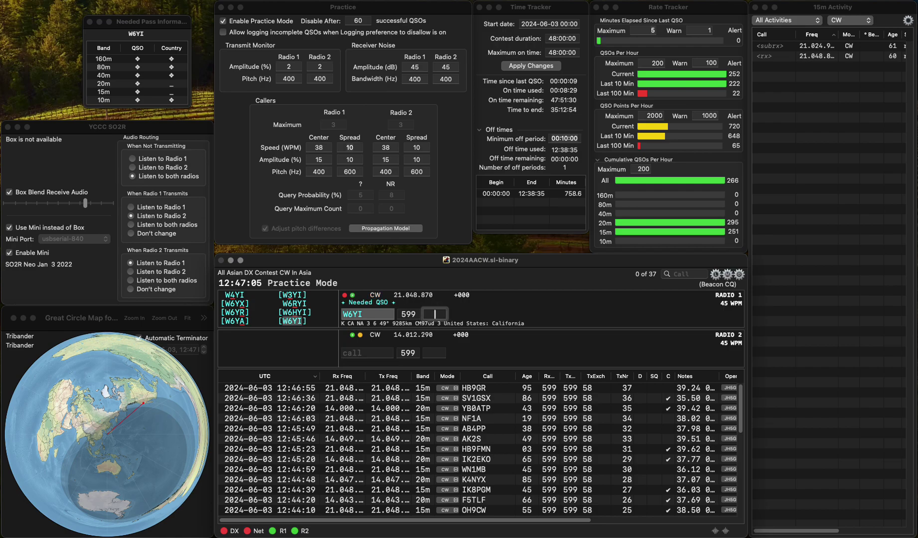
text(0)
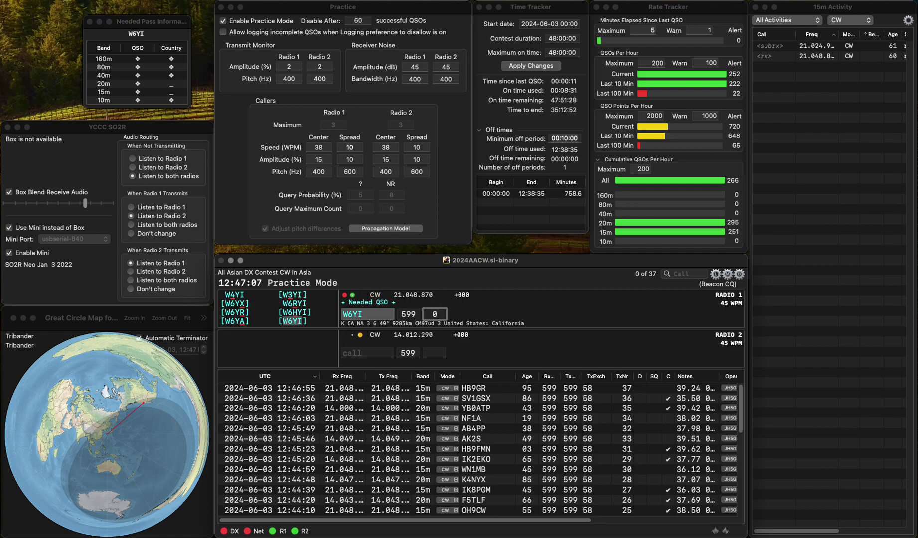
text(4)
key(Return)
Enter the call RN3Z on Radio 1, send the exchange and get its age field ready for entry
key(backslash)
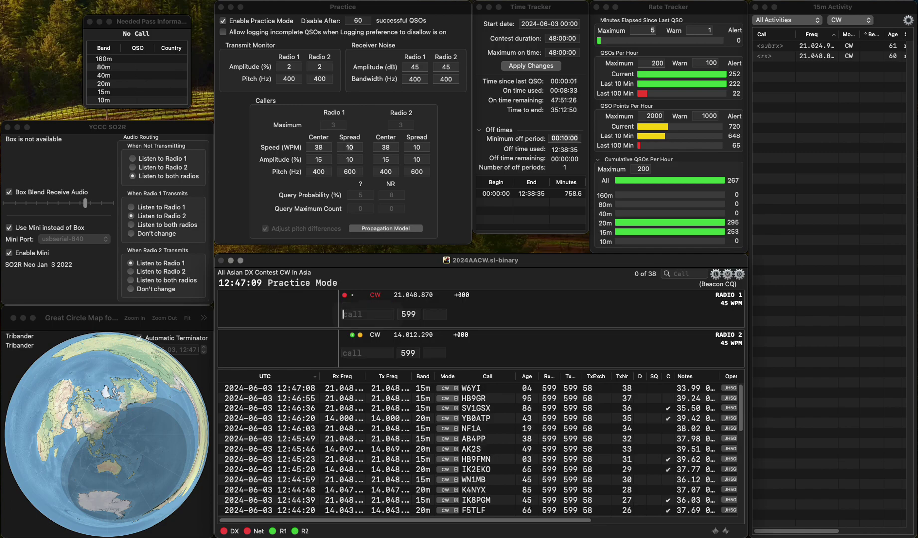
text(R)
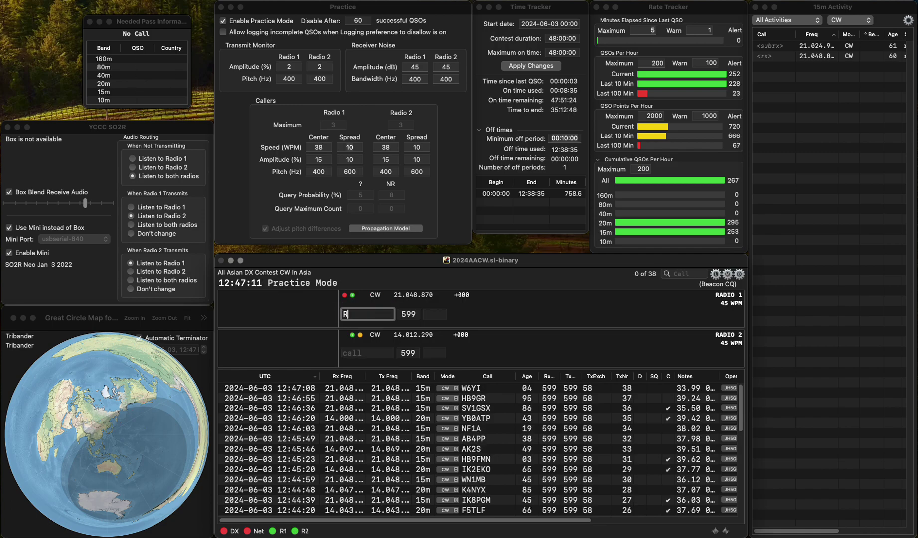
text(N3Z)
key(Return)
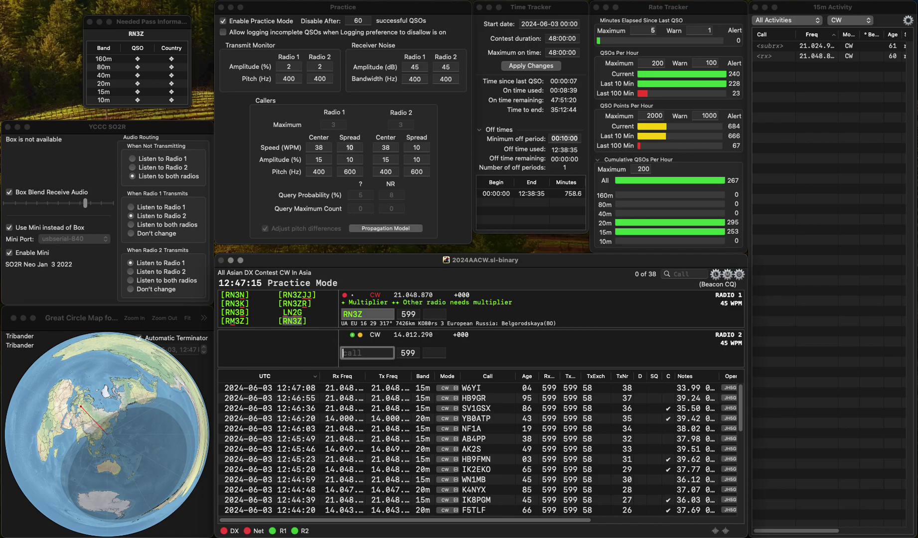
key(Up)
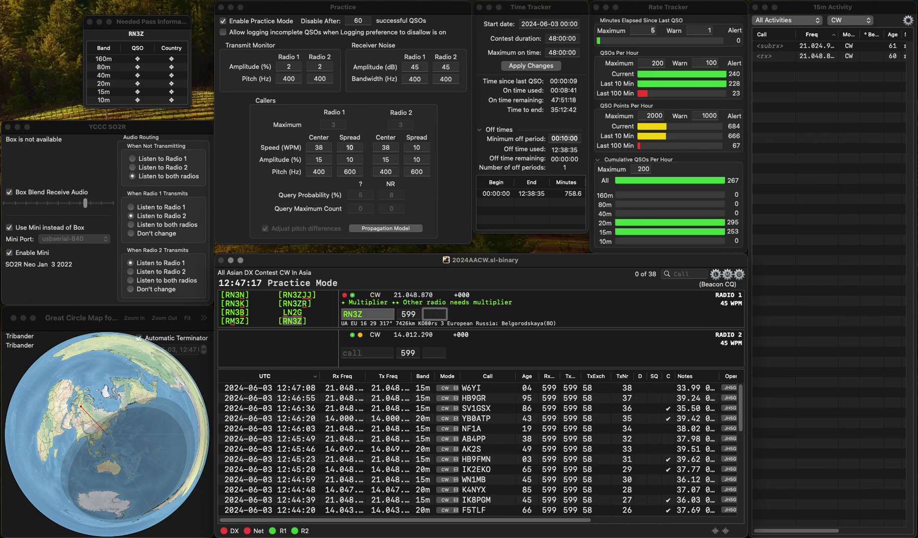
text(04)
key(Return)
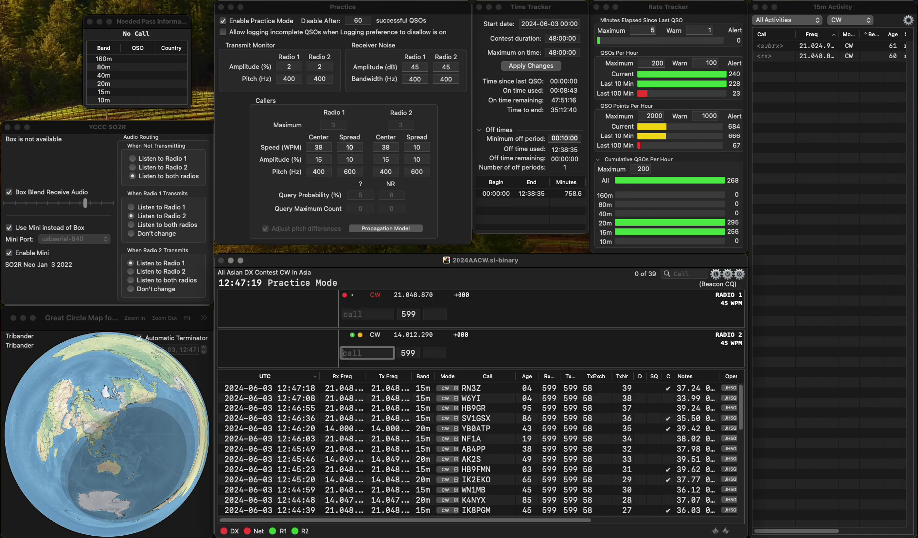
text(WW4XX)
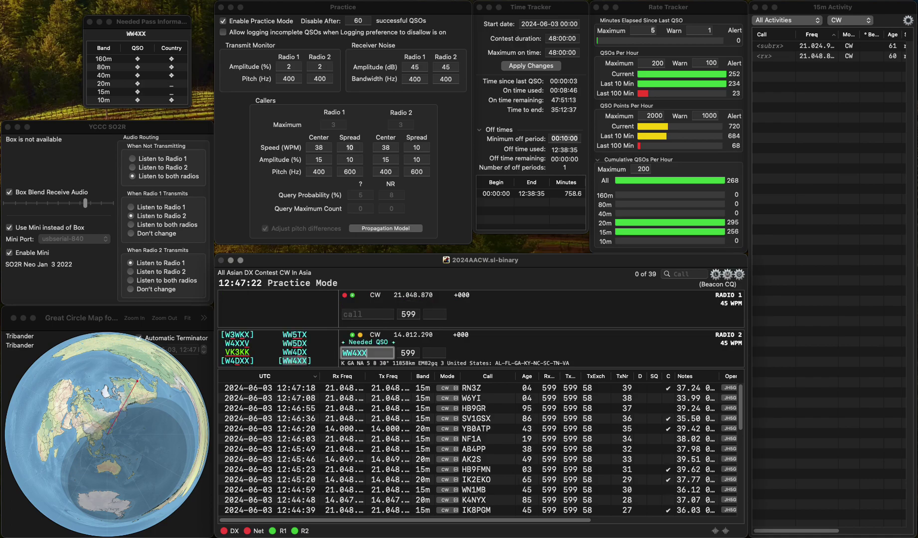
key(Return)
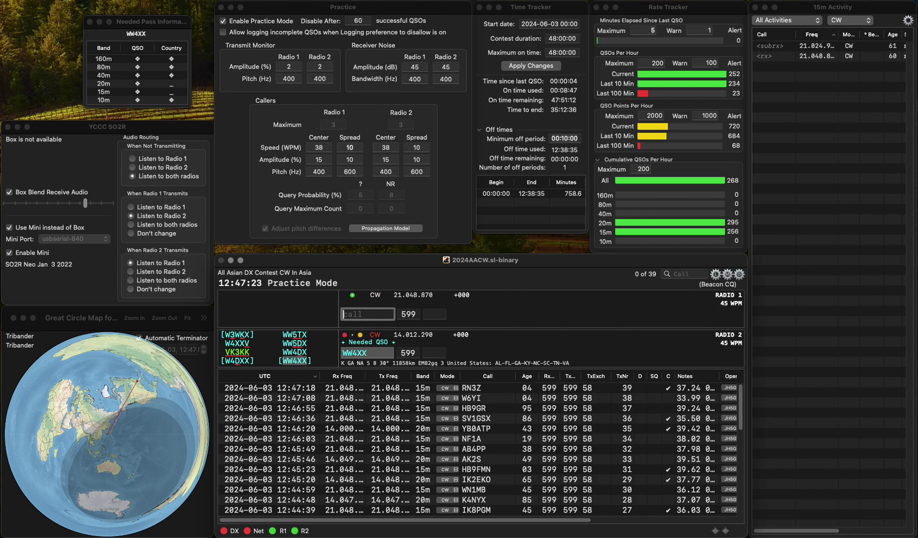
Enter the call W8SDC on Radio 1 and log WW4XX with received age 40 and W8SDC with age 07
text(W8SDC)
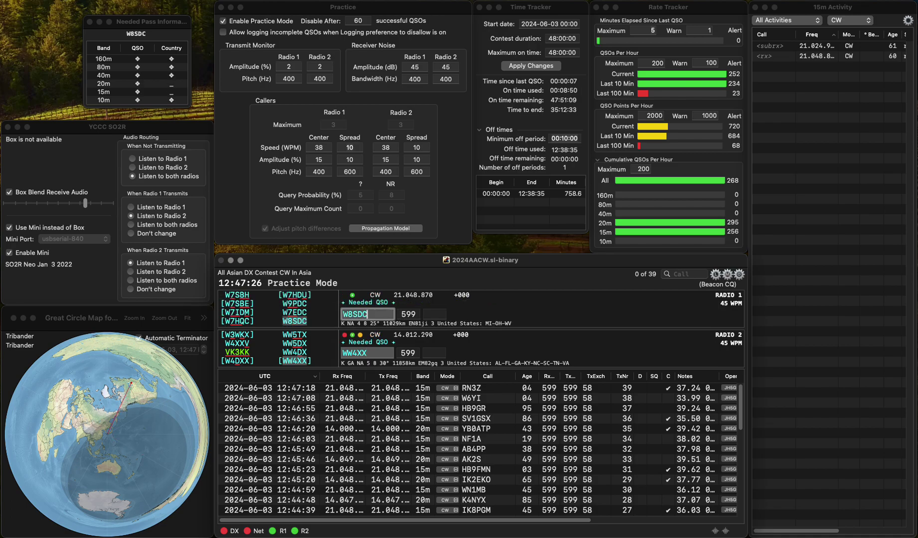
key(Return)
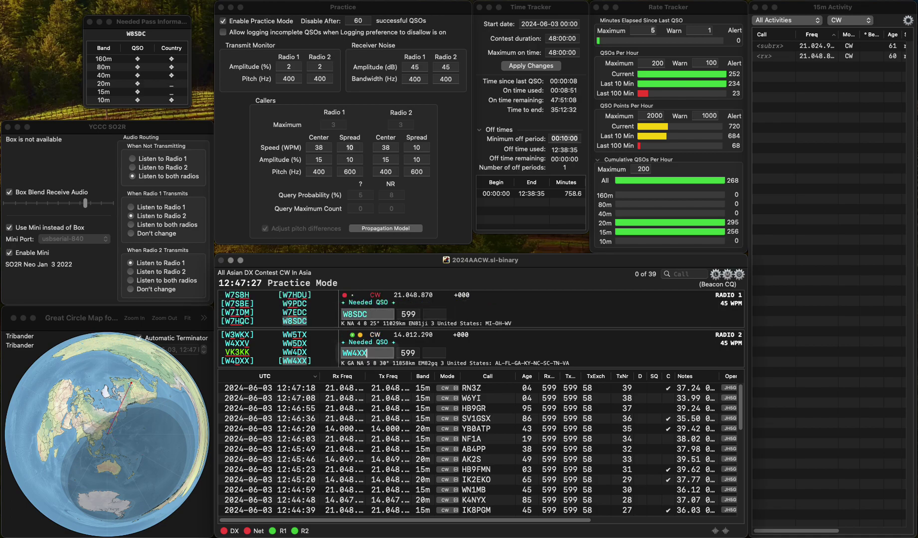
text(40)
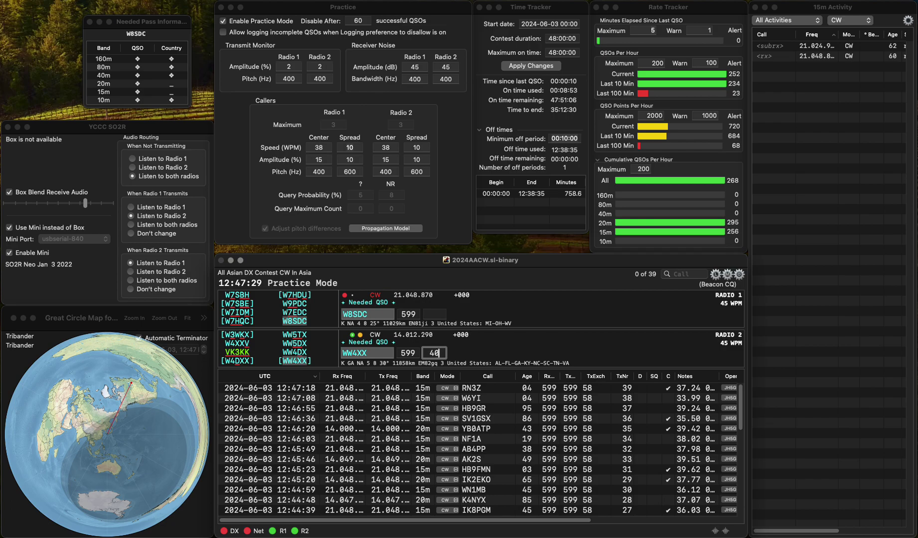
key(Return)
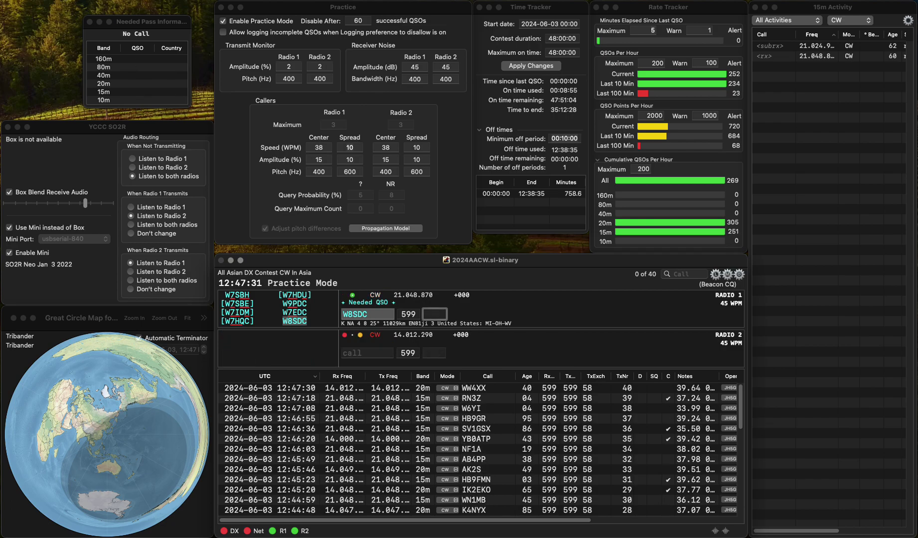
text(07)
key(Return)
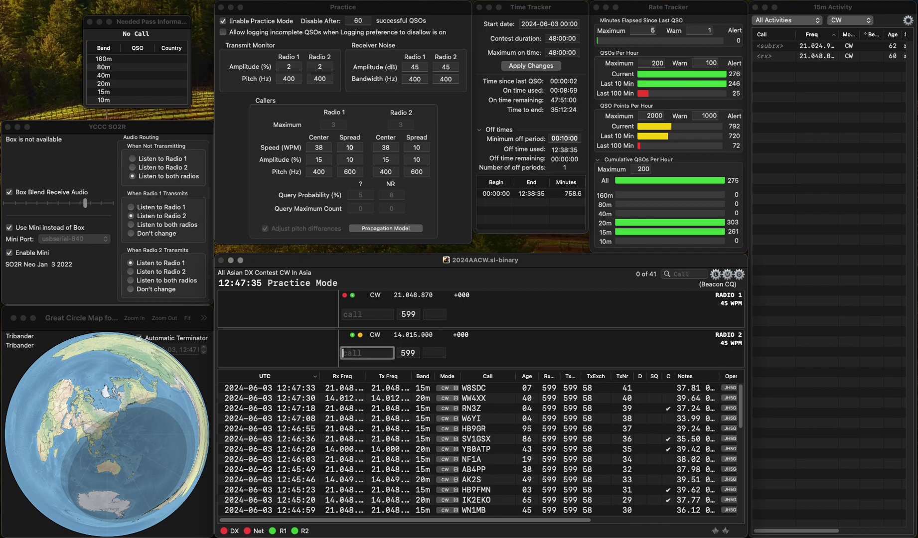
key(Up)
text(K5KJ)
key(Return)
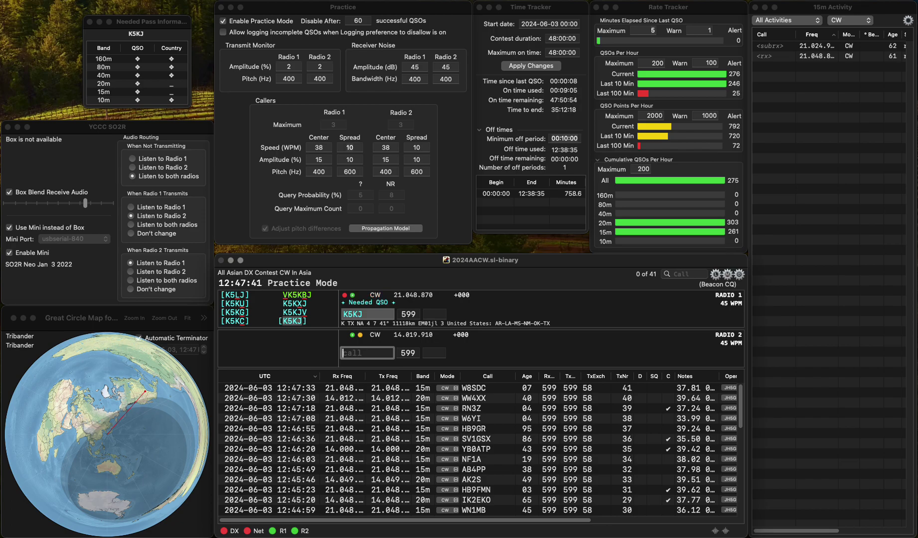
click(434, 314)
text(29)
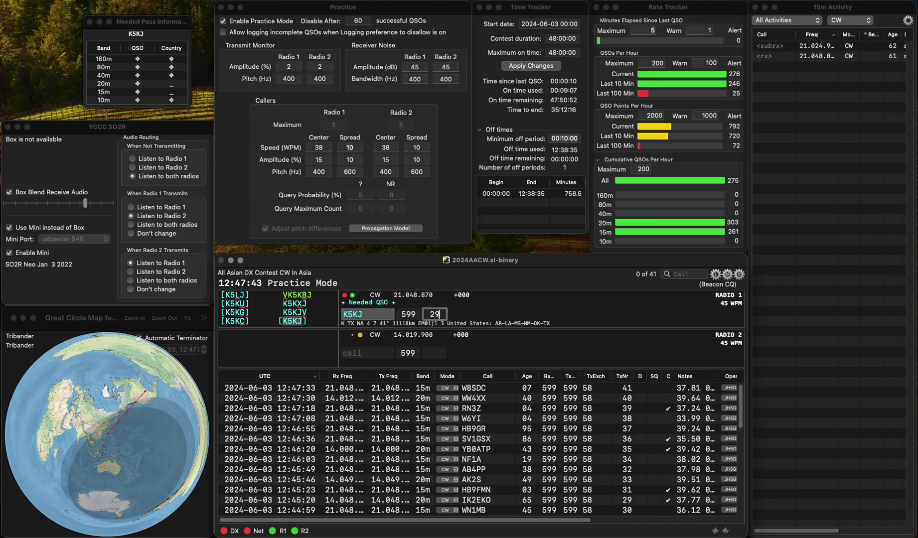
key(Return)
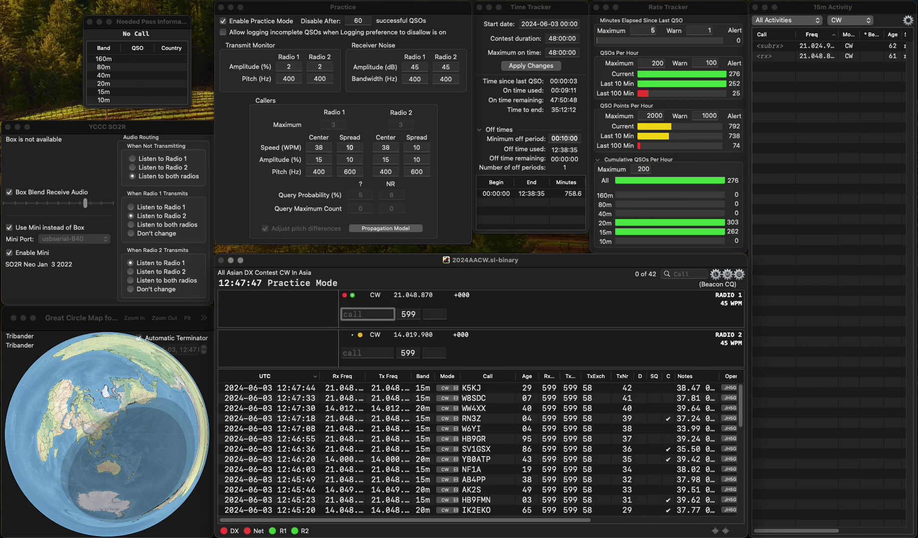
text(ULT/P)
key(Home)
text(G3)
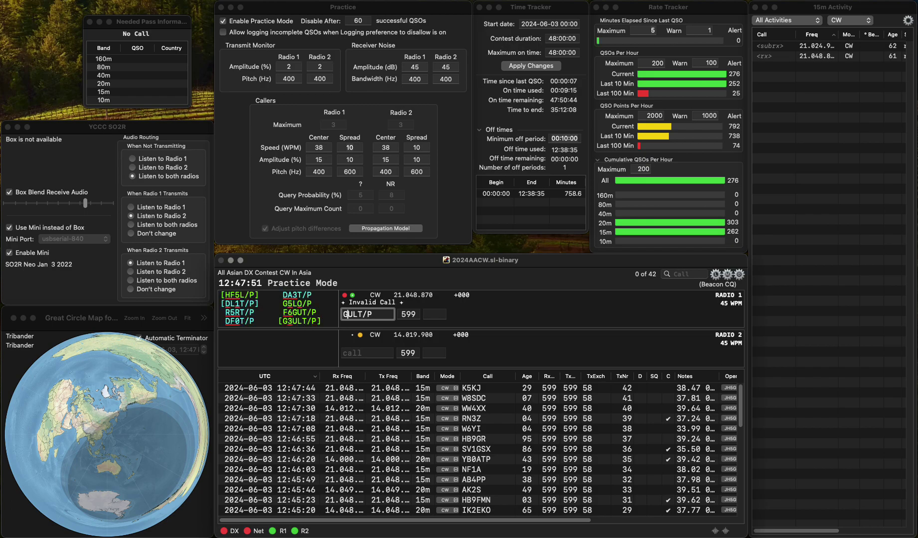
key(Return)
click(367, 353)
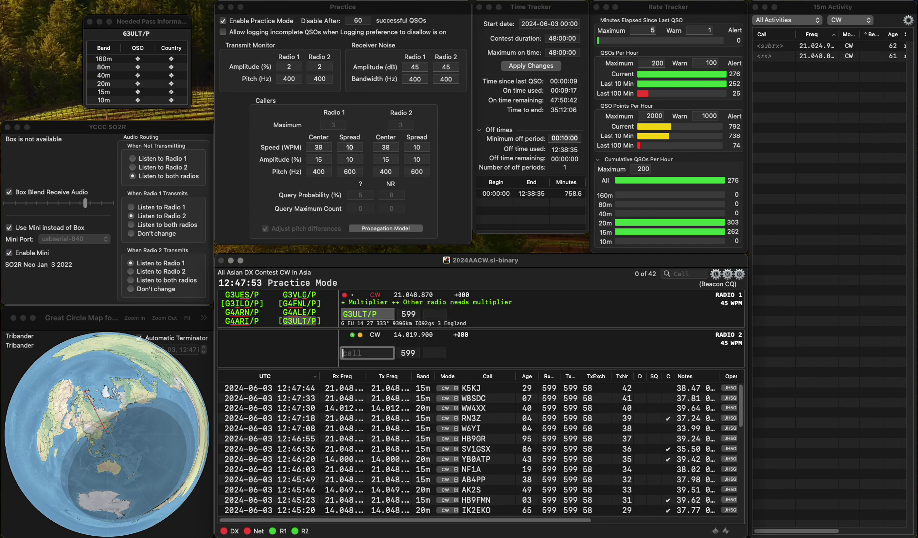
click(435, 314)
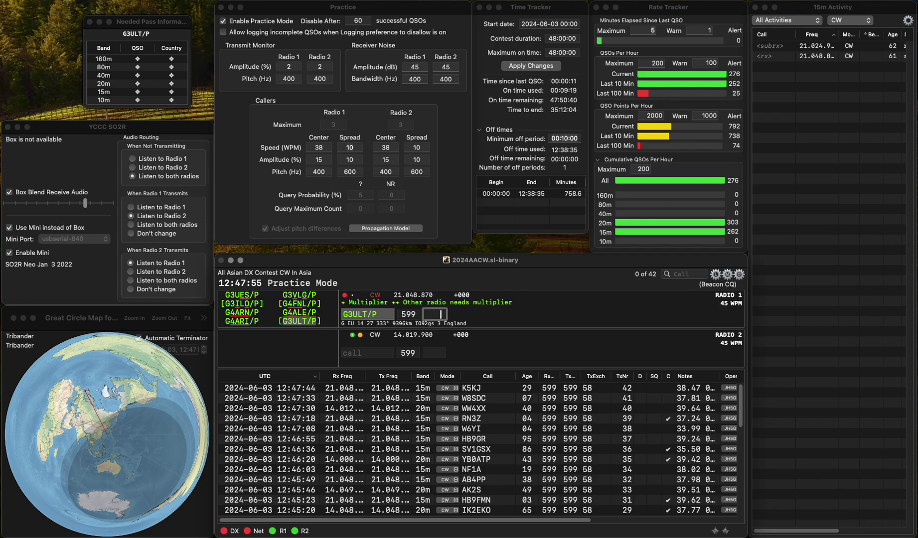
Enter the call RA9SF on Radio 2 as the station to work there
click(367, 353)
text(RA9SF)
key(Return)
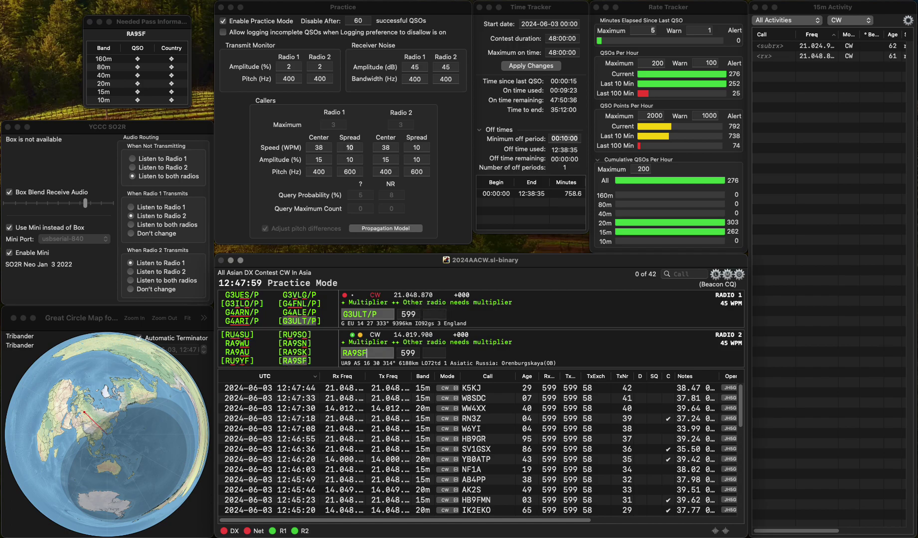
text(64)
key(Return)
key(space)
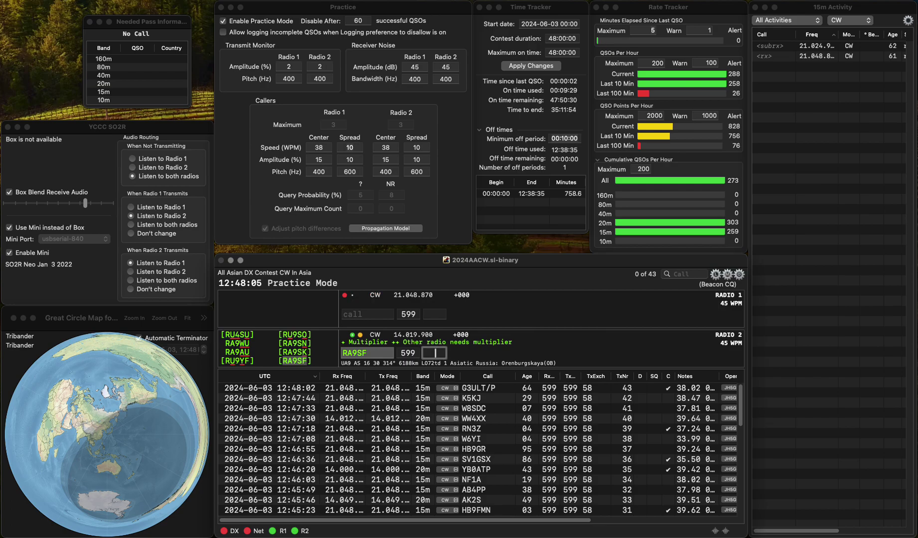
text(77)
key(Return)
text(S3ABE)
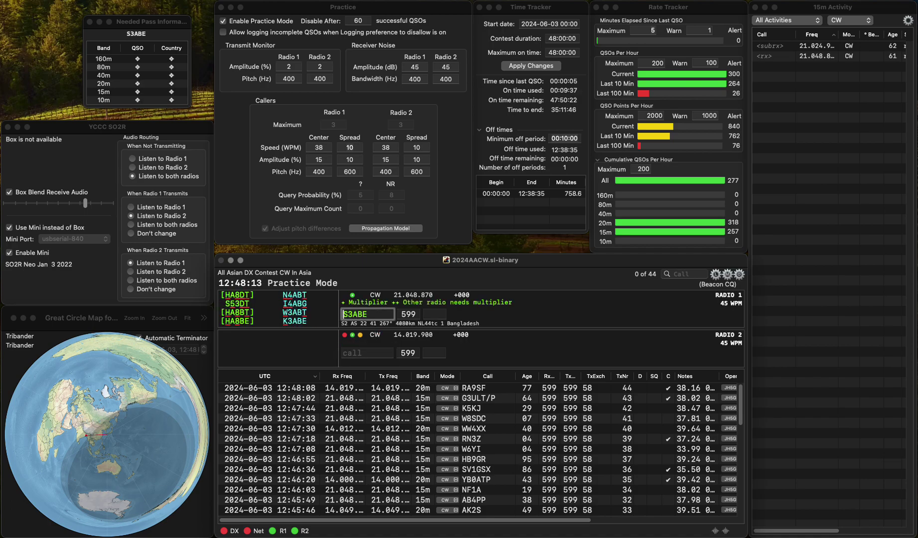
key(Return)
key(Home)
key(Delete)
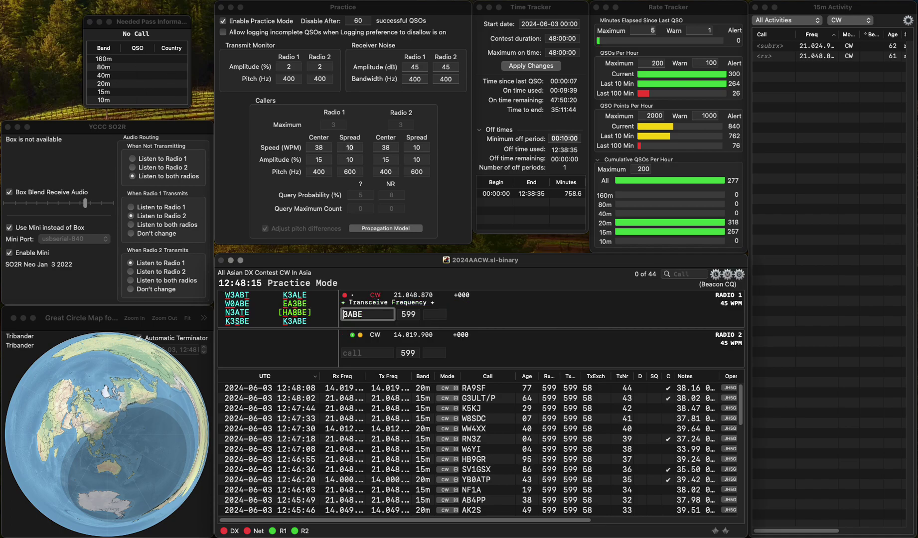
text(ZS)
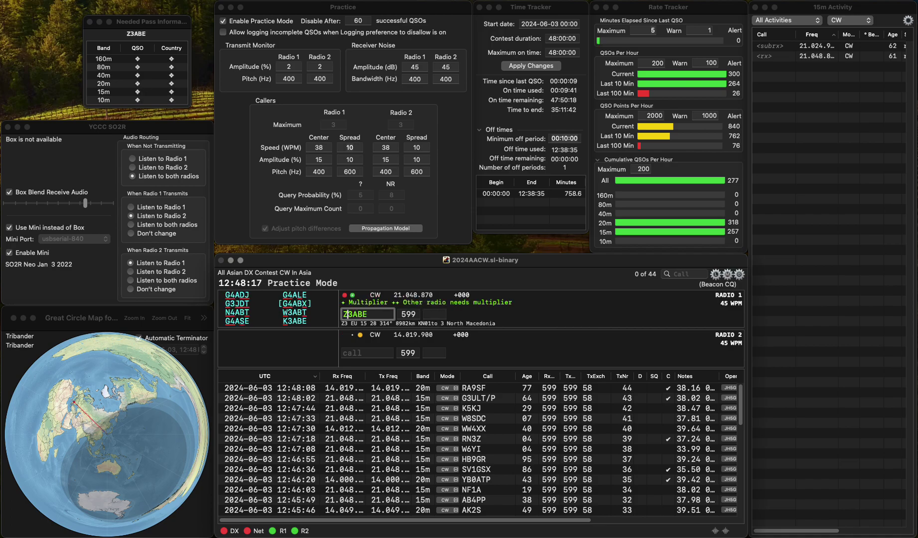
key(Delete)
text(2)
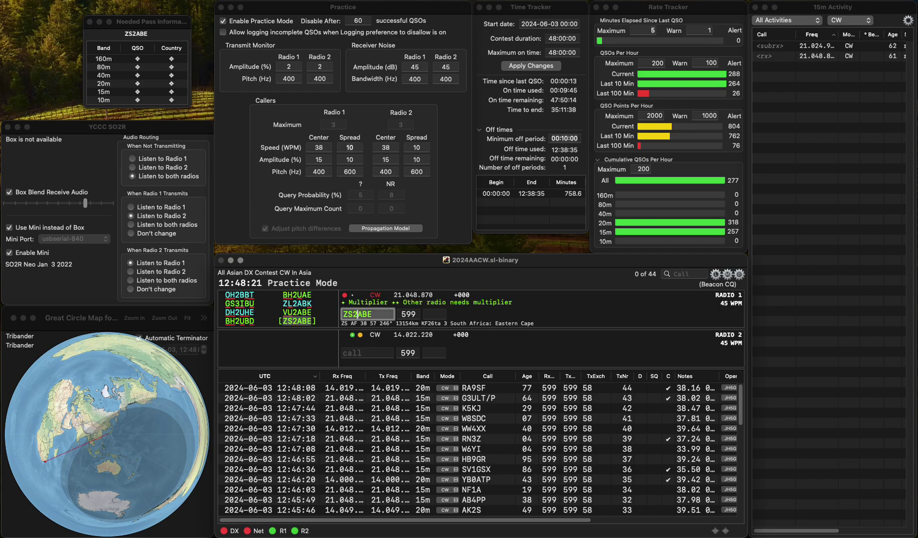
Log ZS2ABE on Radio 1 with received age 36
click(439, 314)
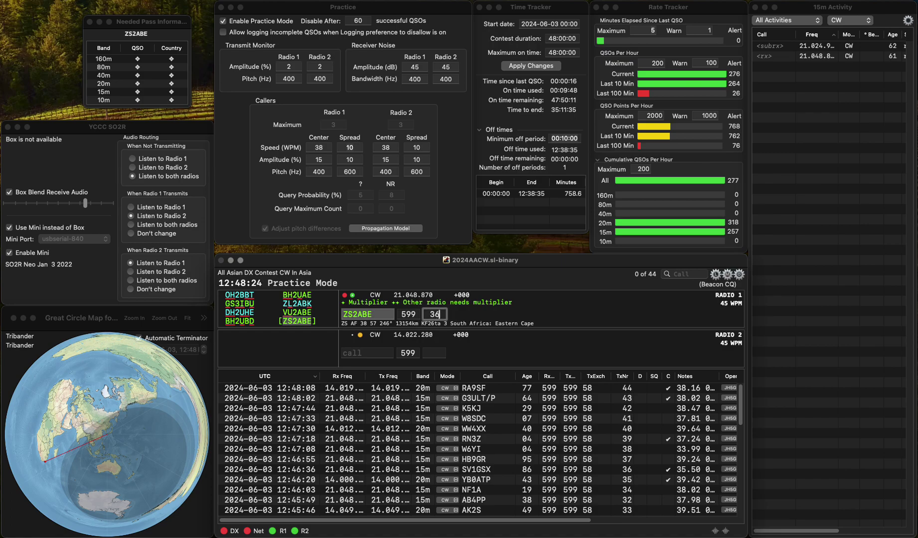
text(36)
key(Return)
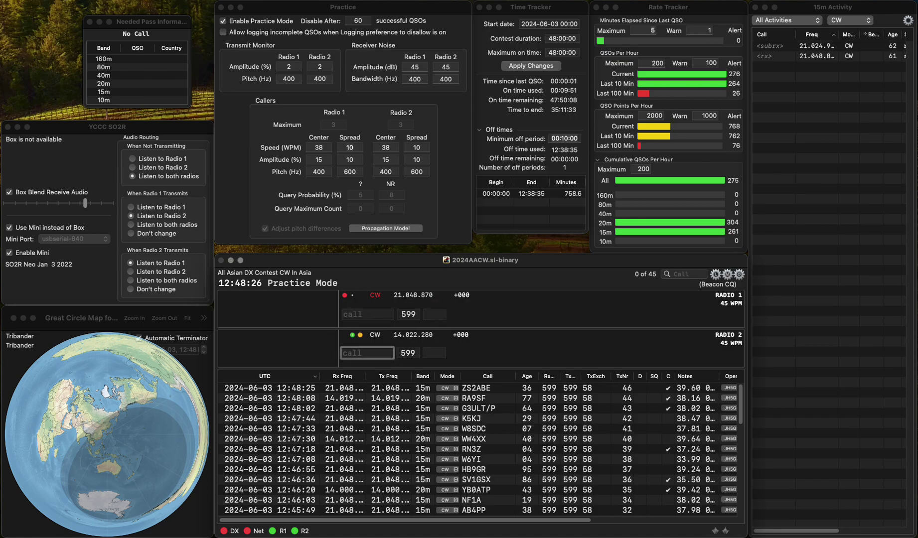
click(367, 314)
text(S5)
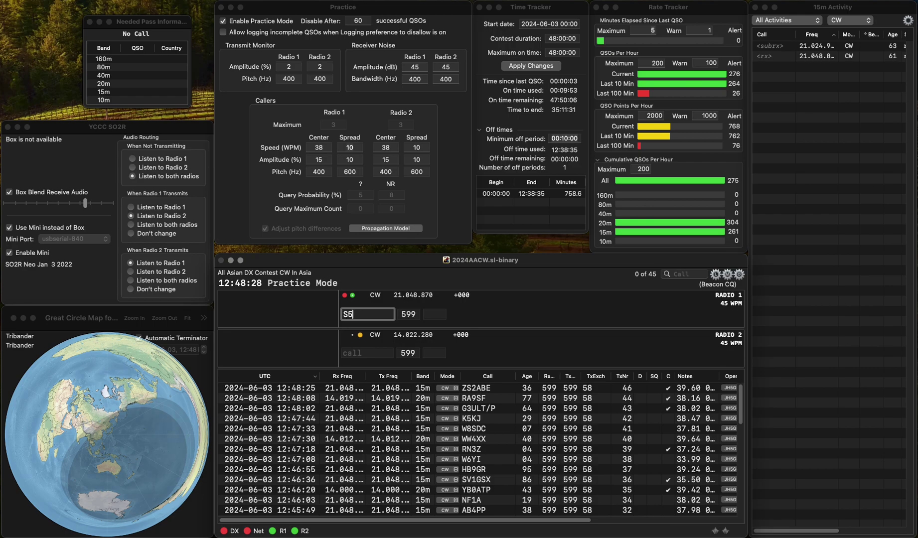
text(3XX)
key(Return)
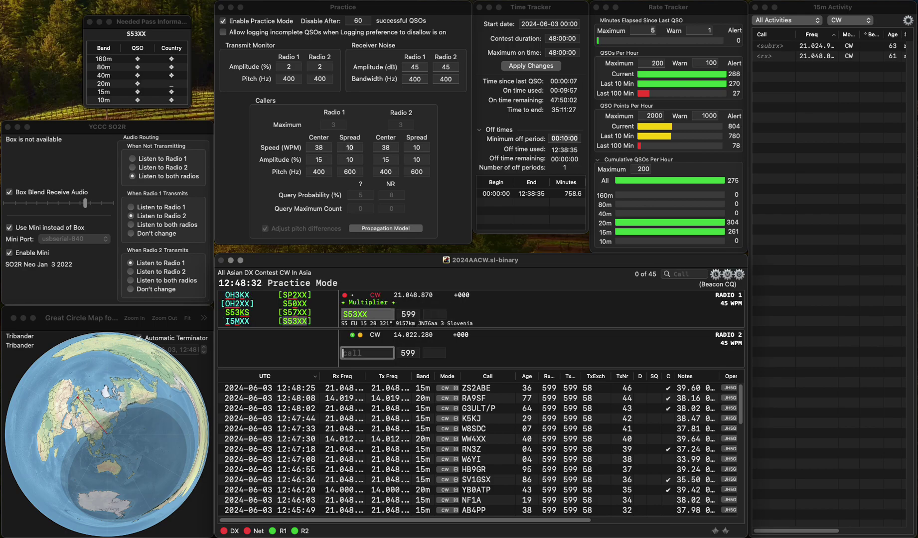
key(backslash)
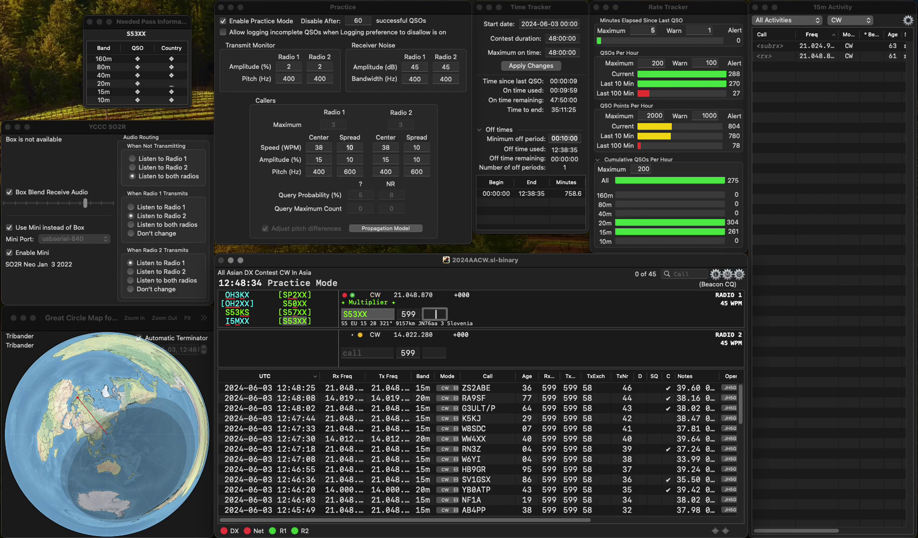
text(77)
key(Return)
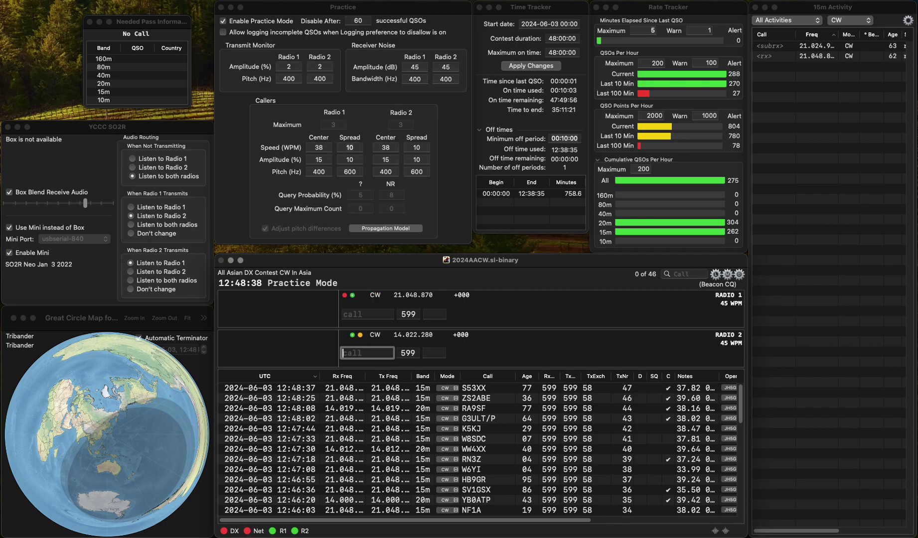
key(backslash)
text(GM)
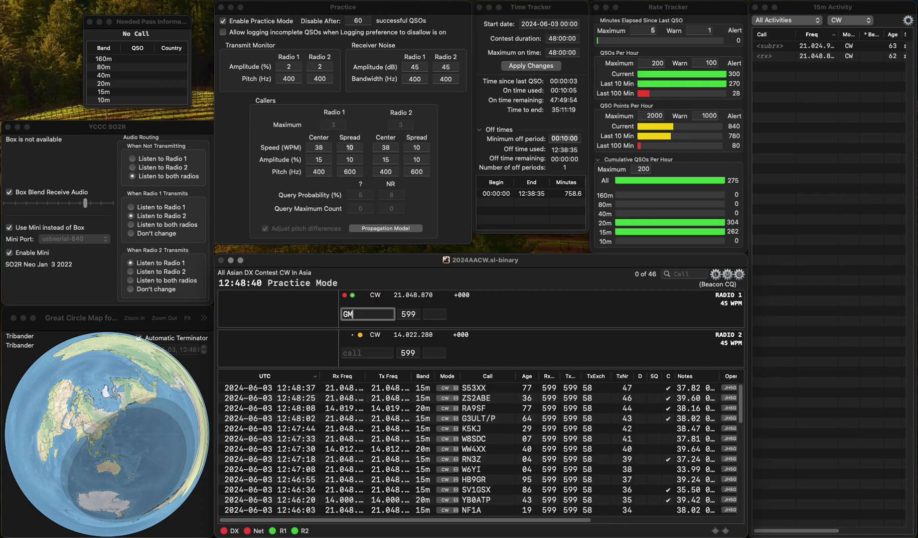
key(backslash)
key(backslash)
text(KGK)
key(Left)
key(Left)
key(Left)
text(4)
key(backslash)
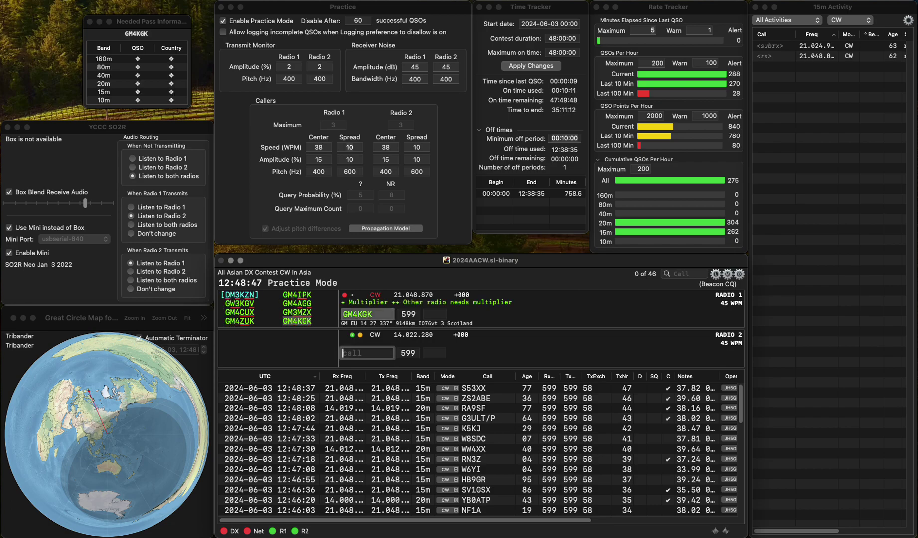
text(3JT)
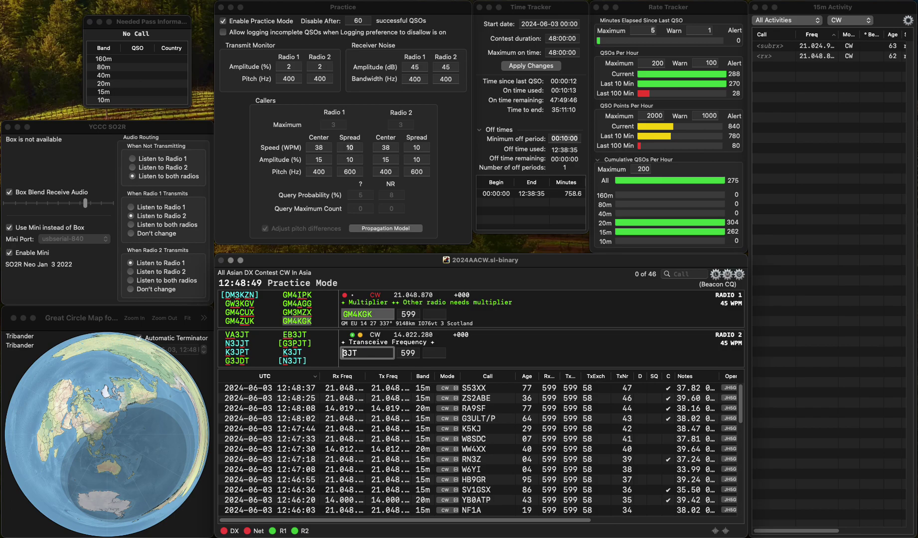
key(backslash)
key(Return)
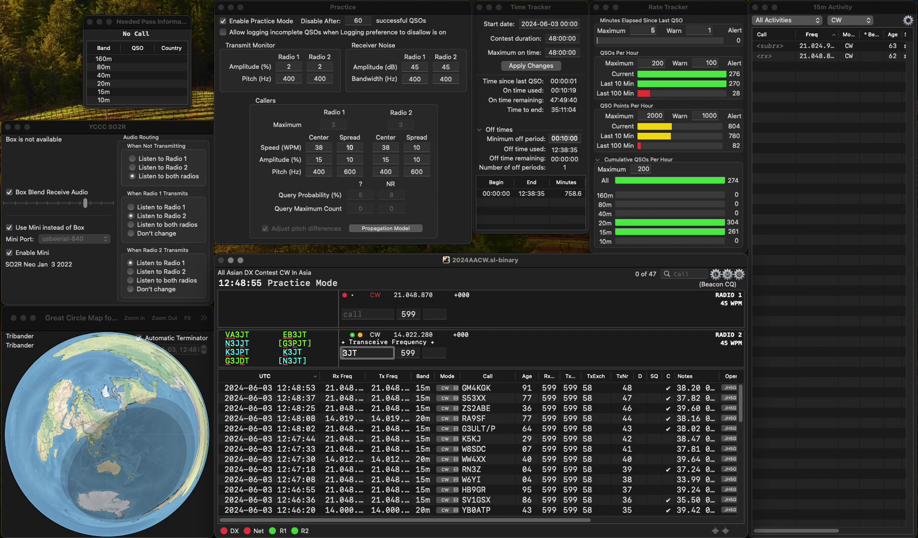
Enter the call DC5CH on Radio 1 and send the exchange to that station
text(DC)
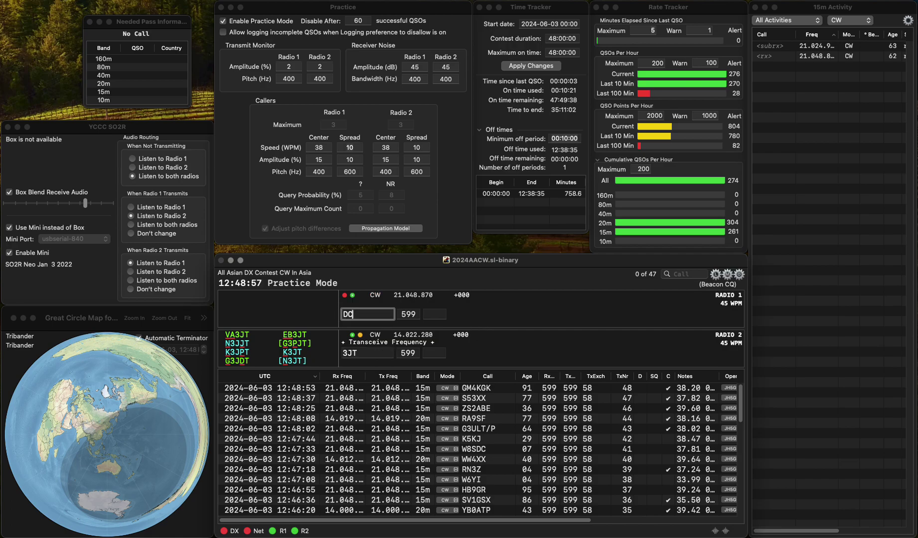
text(5CH)
key(Return)
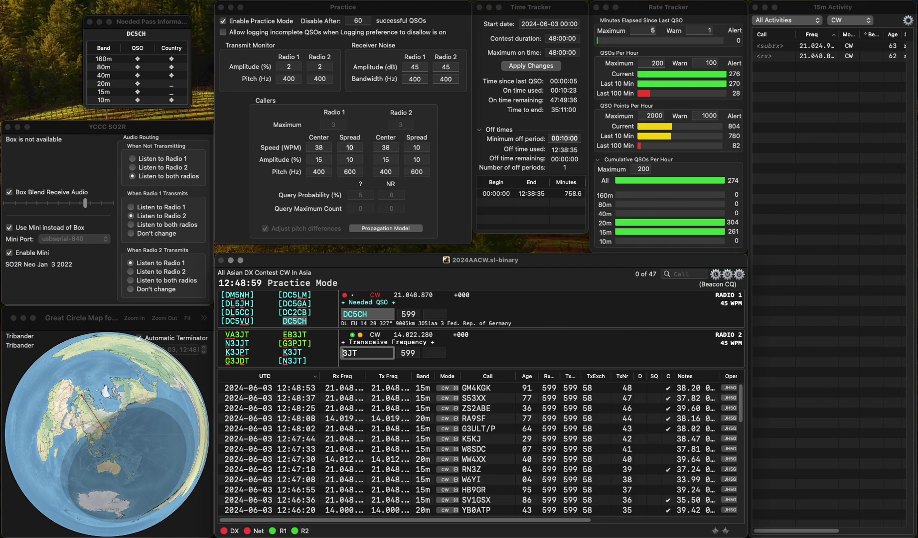
text(K)
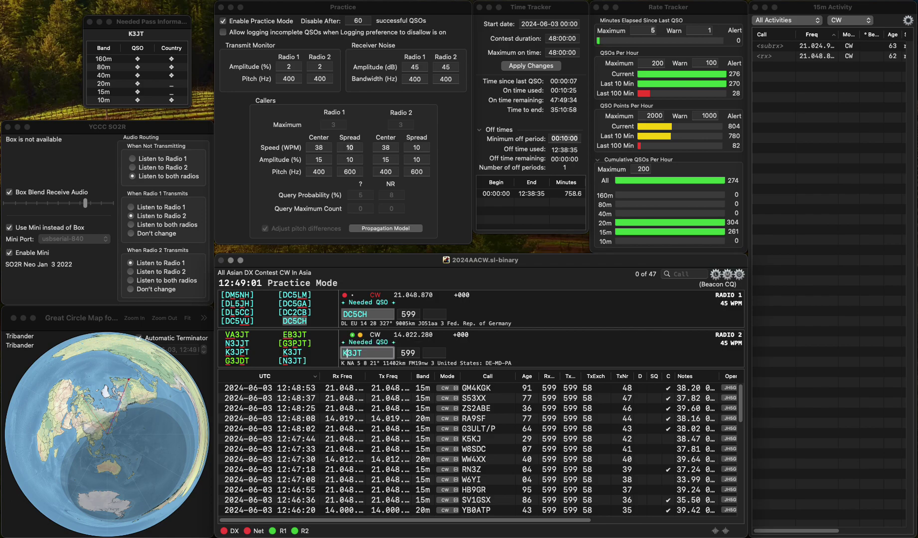
key(Return)
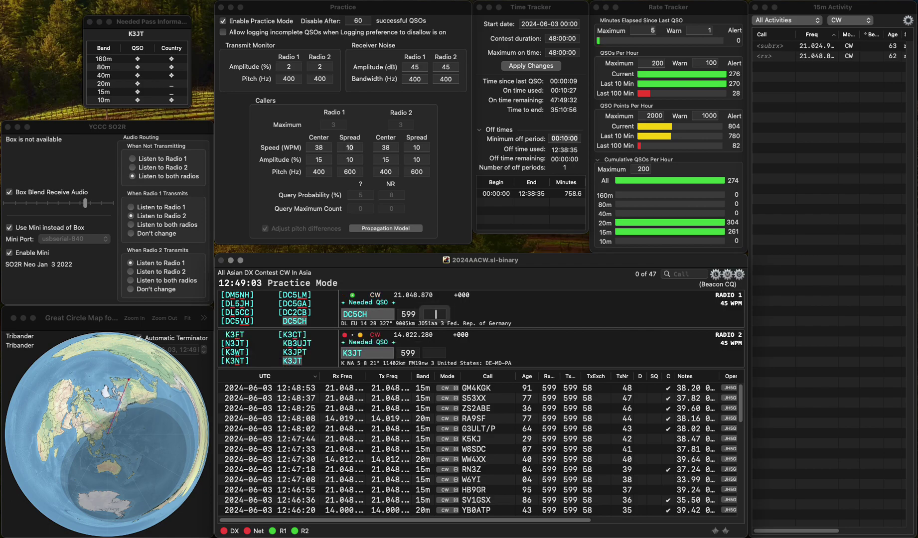
text(88)
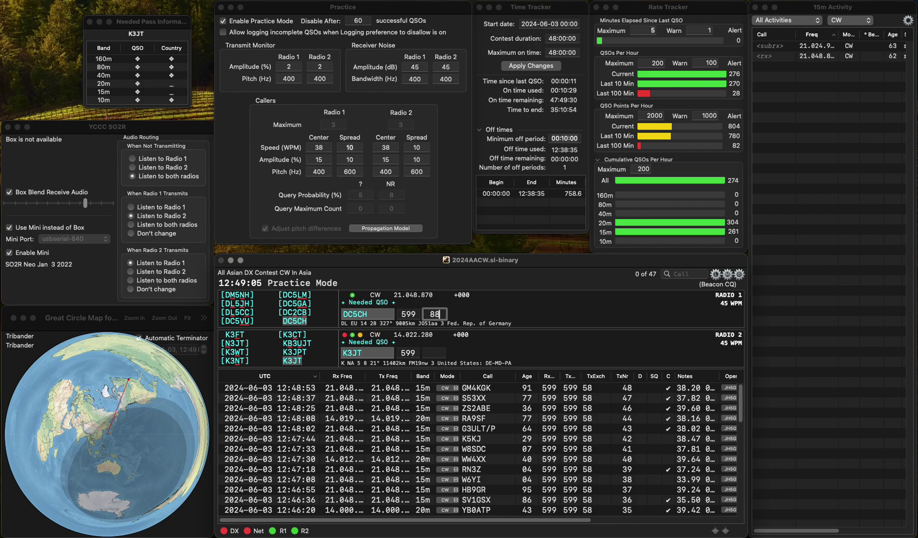
key(Return)
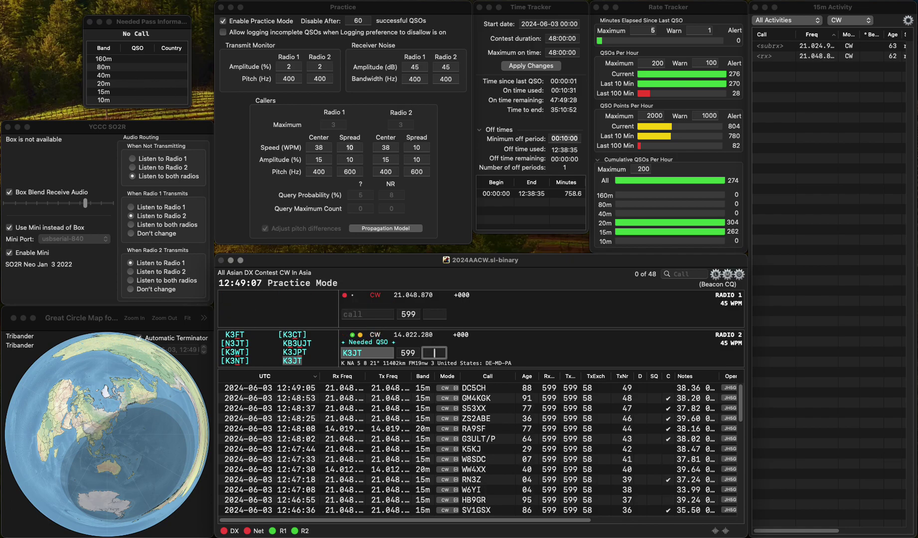
text(58)
key(Return)
text(DL2IKE)
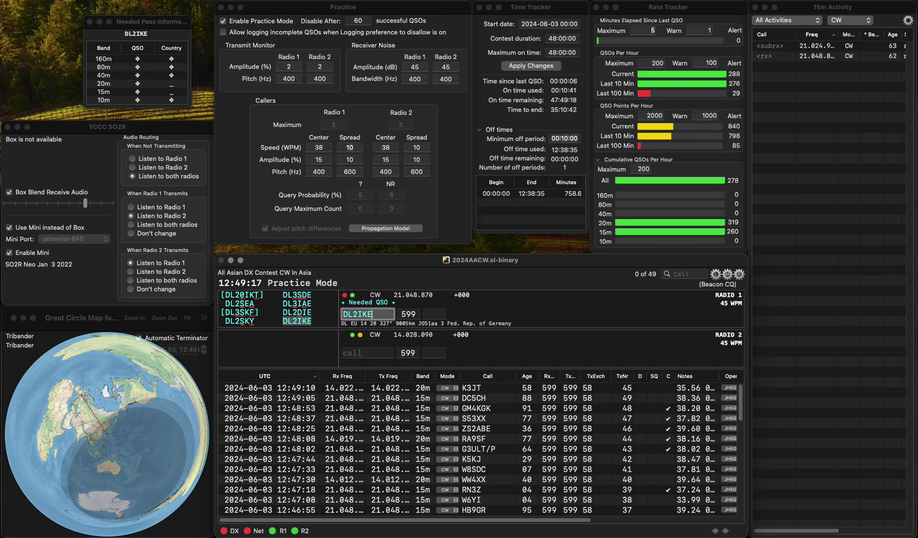
key(space)
text(42)
key(Return)
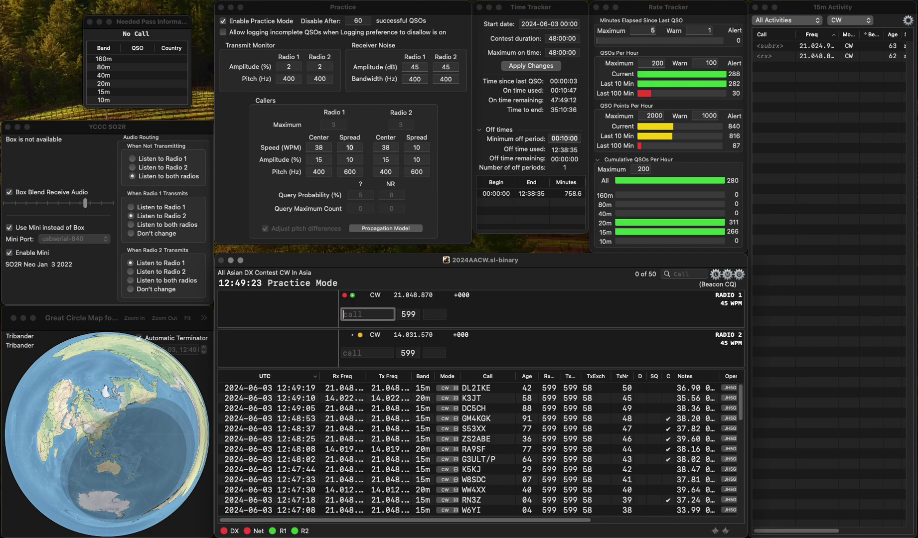
Enter the call JH4PUS on Radio 1 and log the contact with received age 99
text(4PUS)
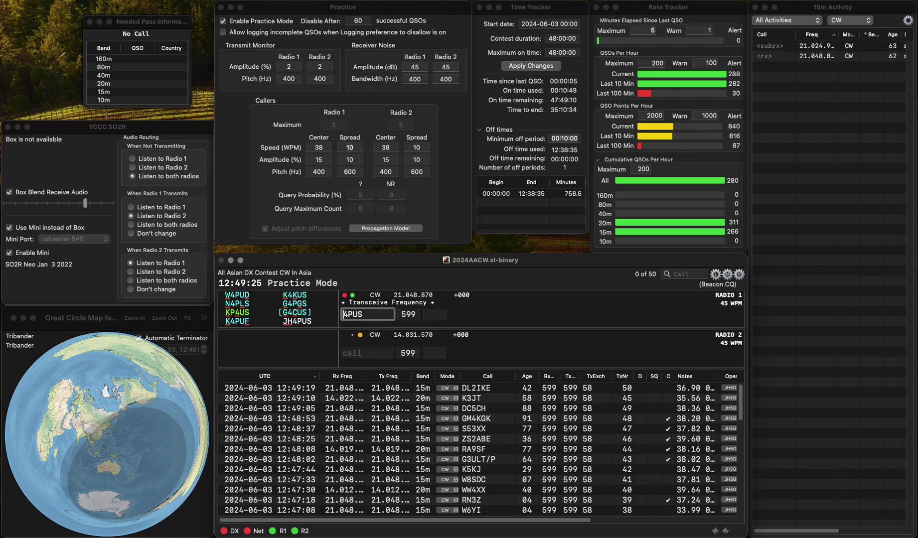
text(JH)
key(Return)
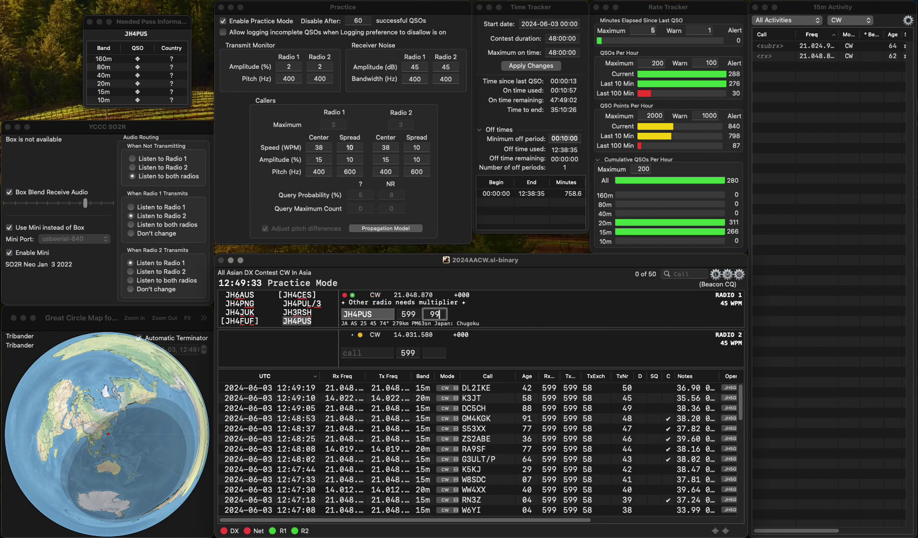
key(Return)
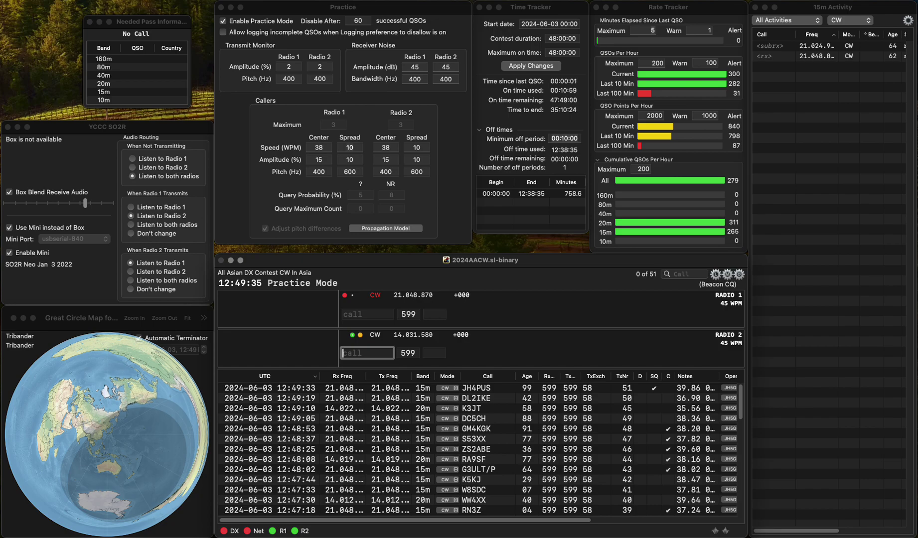
Enter the call K8UA on Radio 1, and enter EV80OB on Radio 2 and send that station the exchange
text(K8UA)
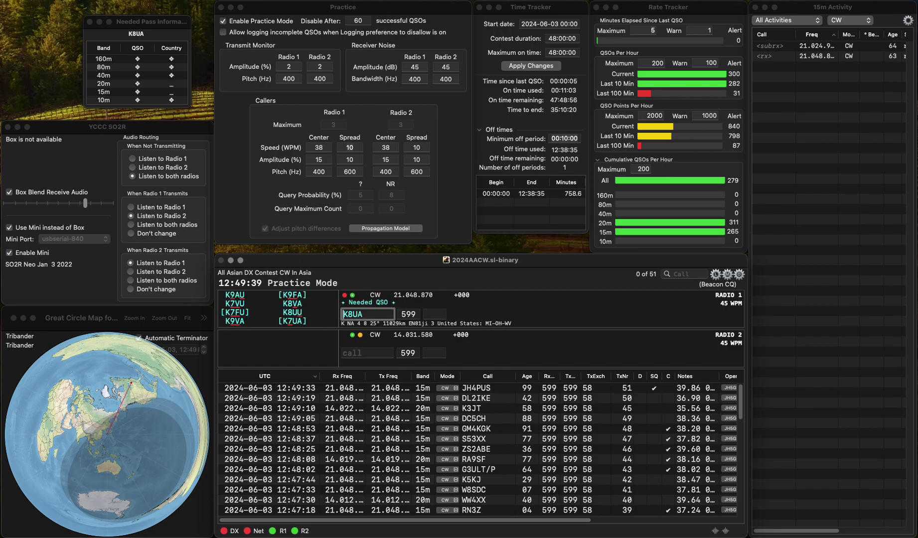
key(Return)
click(344, 353)
text(E8)
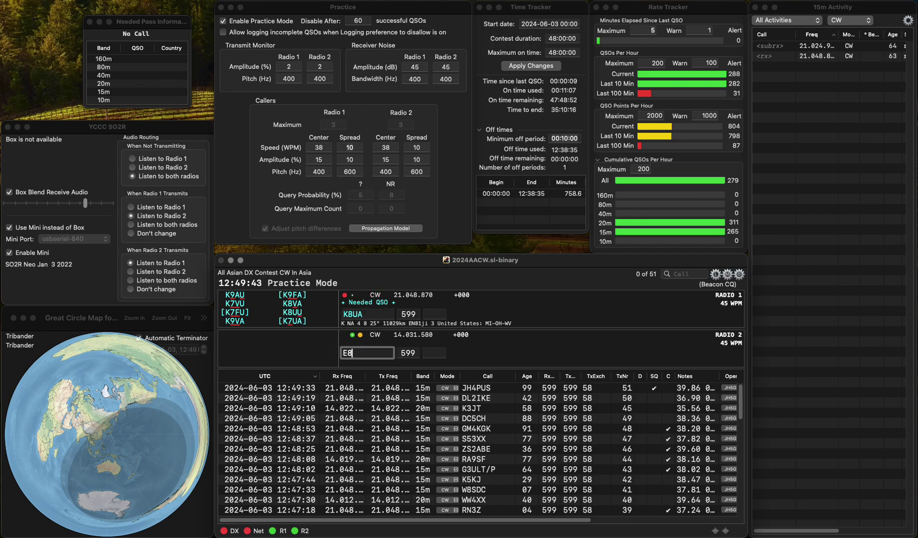
text(0OB)
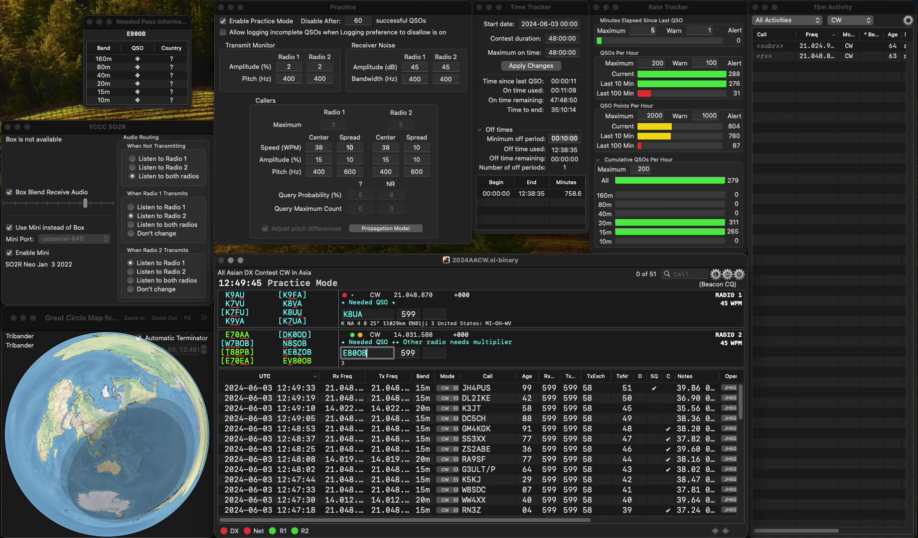
key(Right)
text(V)
key(Up)
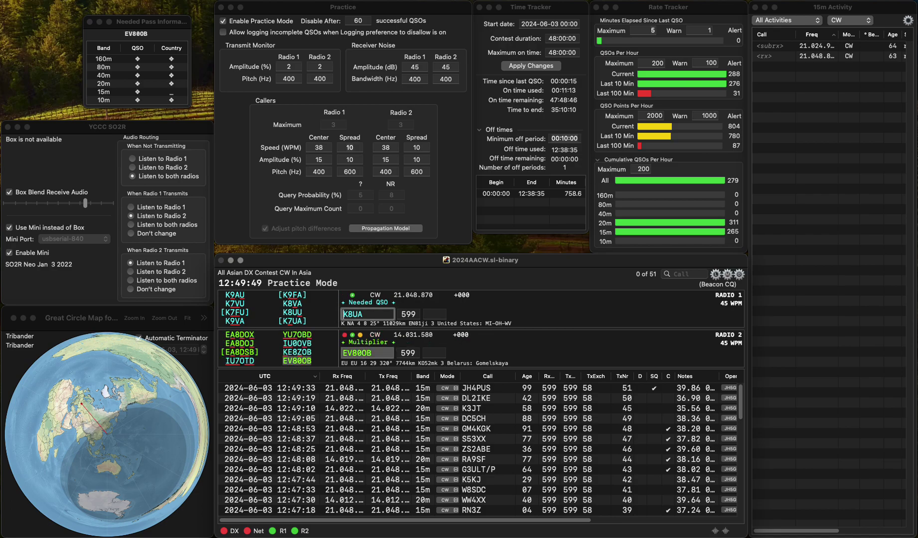
Log EV80OB on Radio 2 with received age 31
key(backslash)
key(Tab)
text(31)
key(Return)
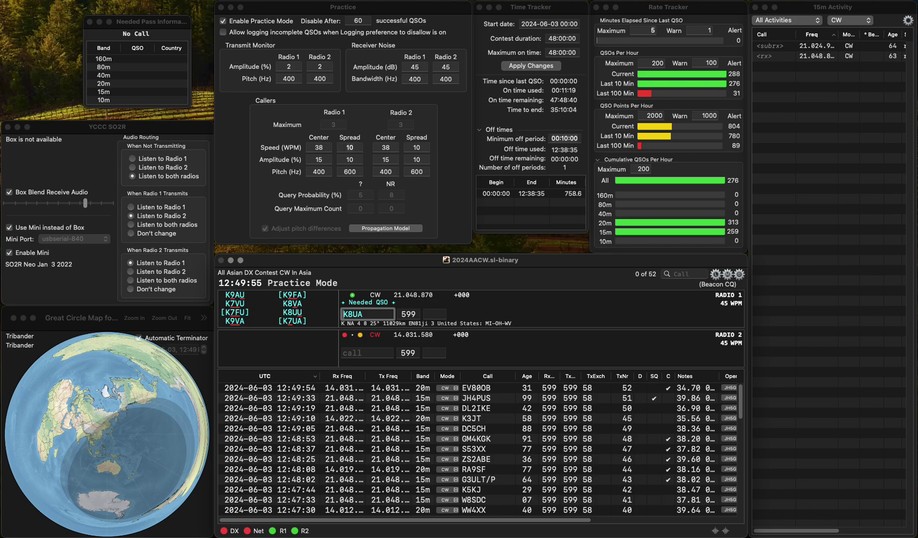
Correct the Radio 1 call to UK8UA and enter the partial call 1NW on Radio 2
text(U)
click(343, 353)
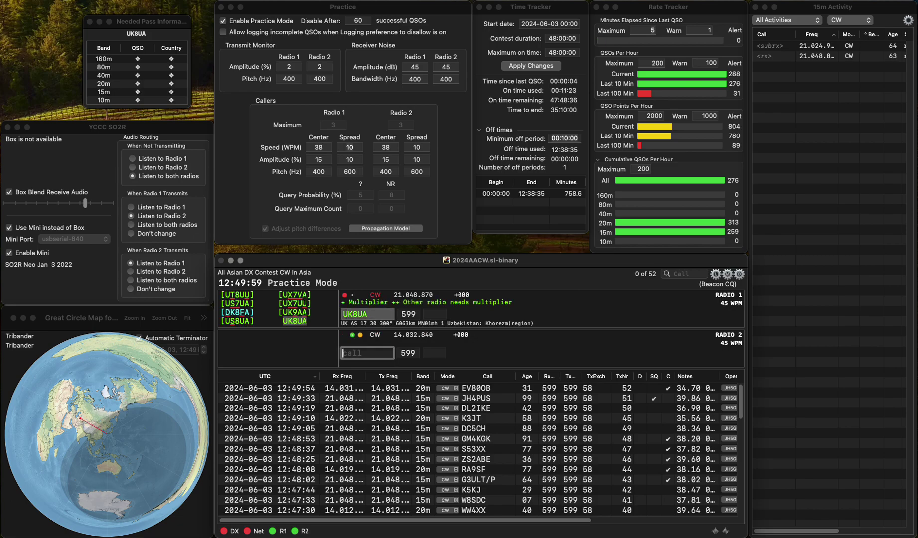
text(1NW)
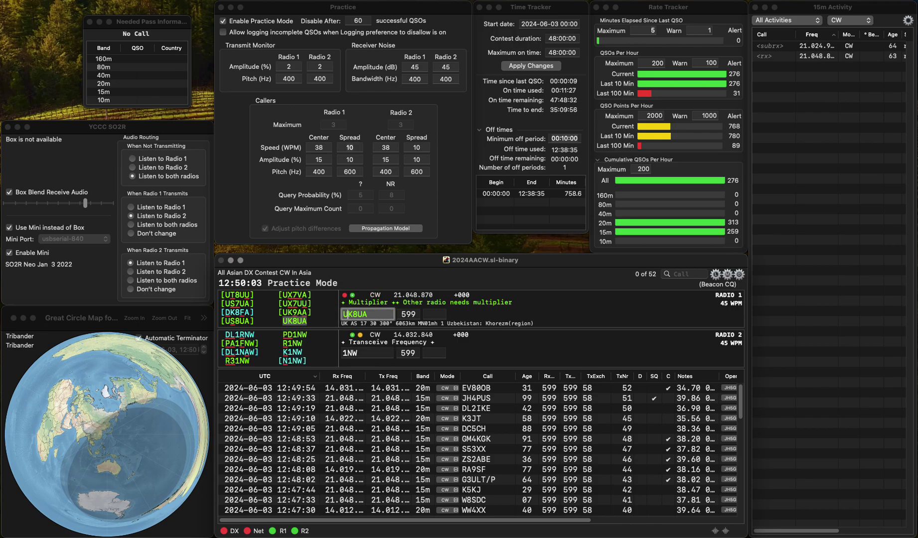
key(space)
text(77)
key(Return)
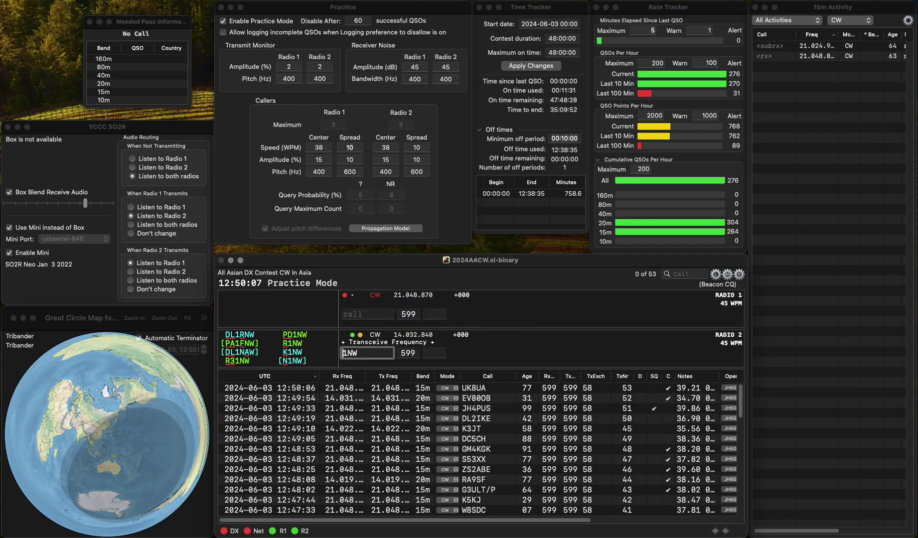
click(344, 314)
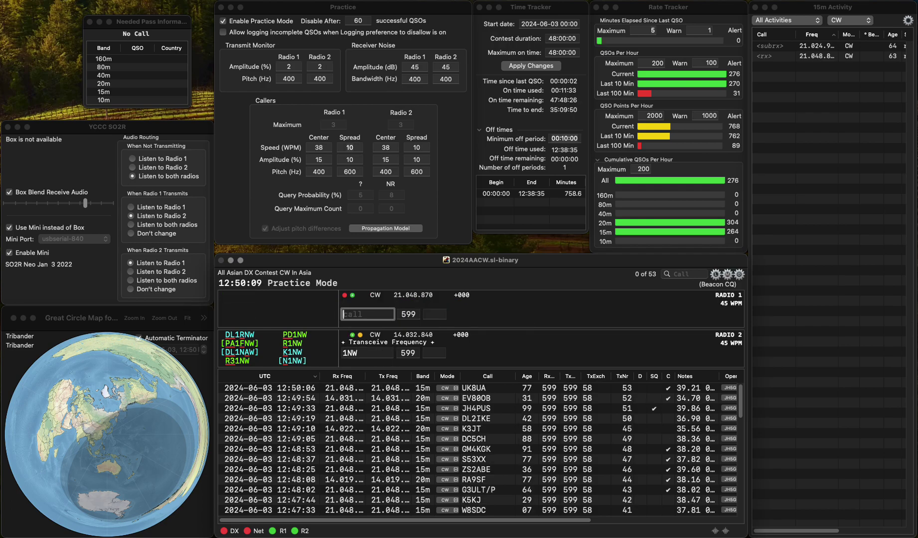
text(OK1)
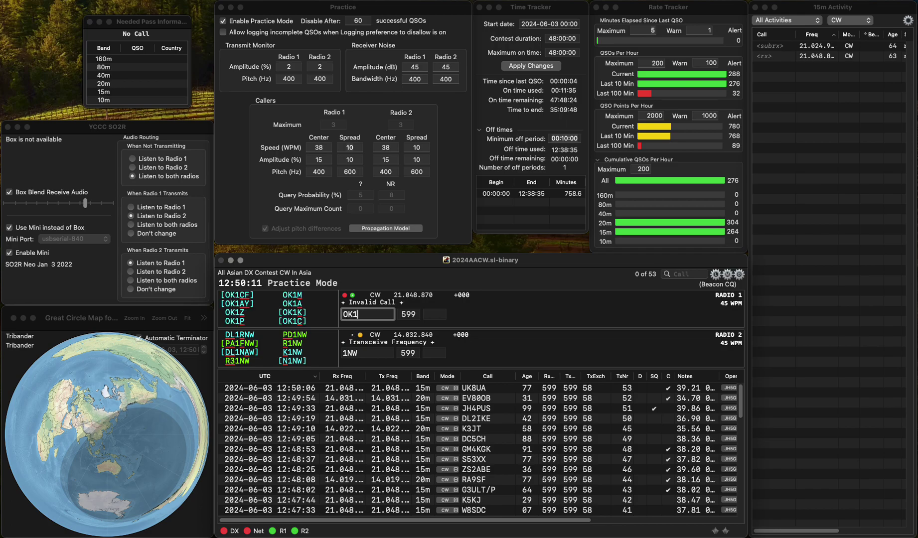
text(YM)
key(backslash)
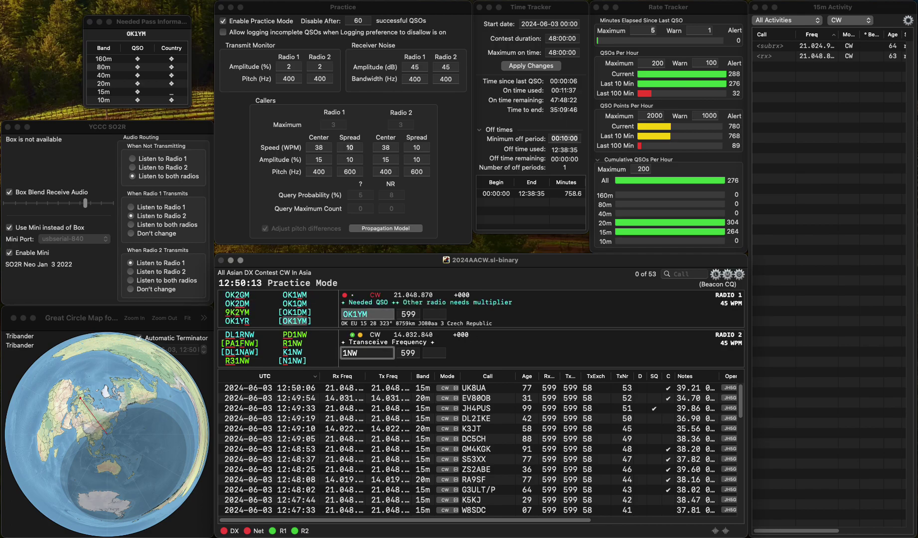
key(backslash)
key(space)
key(space)
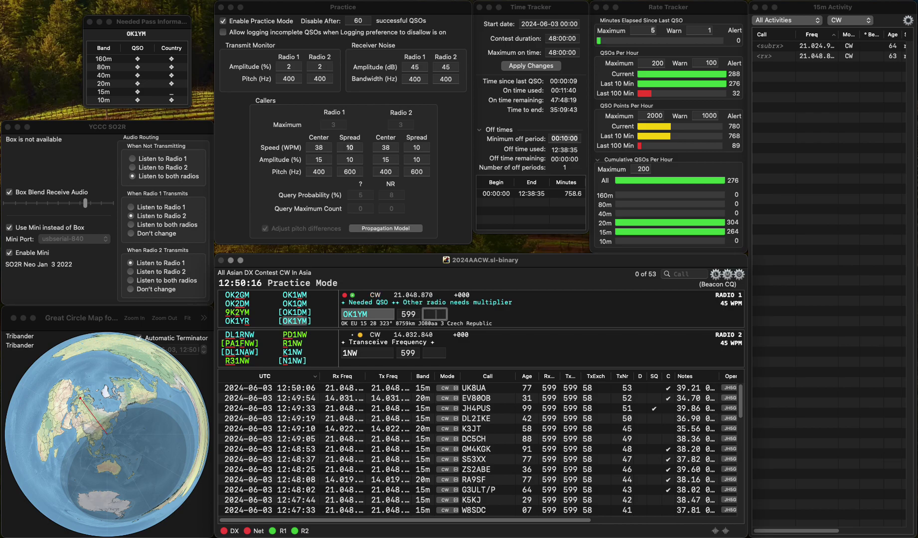
key(Return)
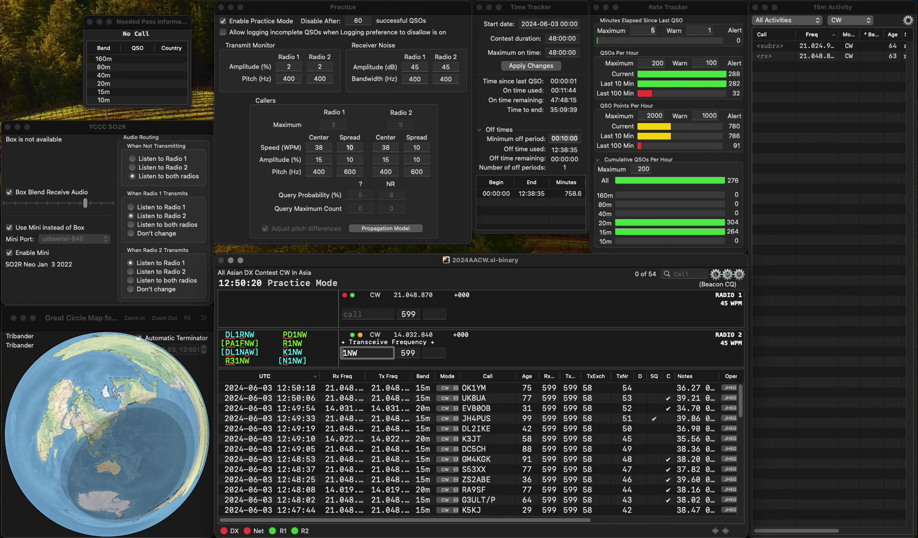
Enter the call K8EK on Radio 1 and complete the Radio 2 call as K1NW, sending the exchange to each station
key(Up)
text(K8EK)
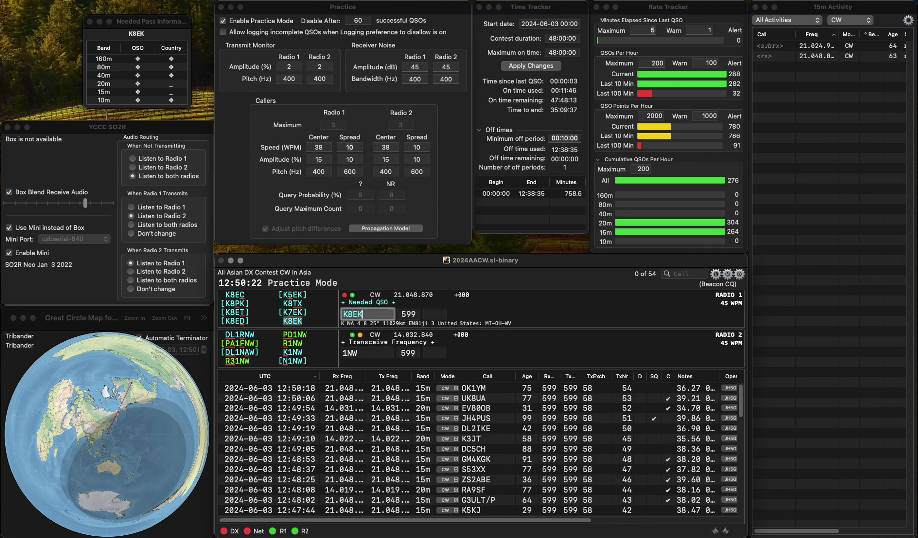
key(grave)
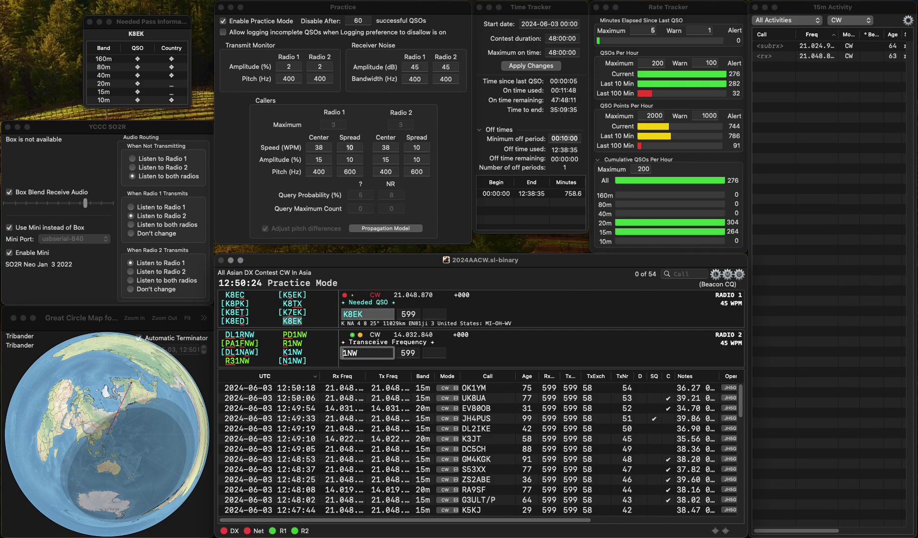
text(K)
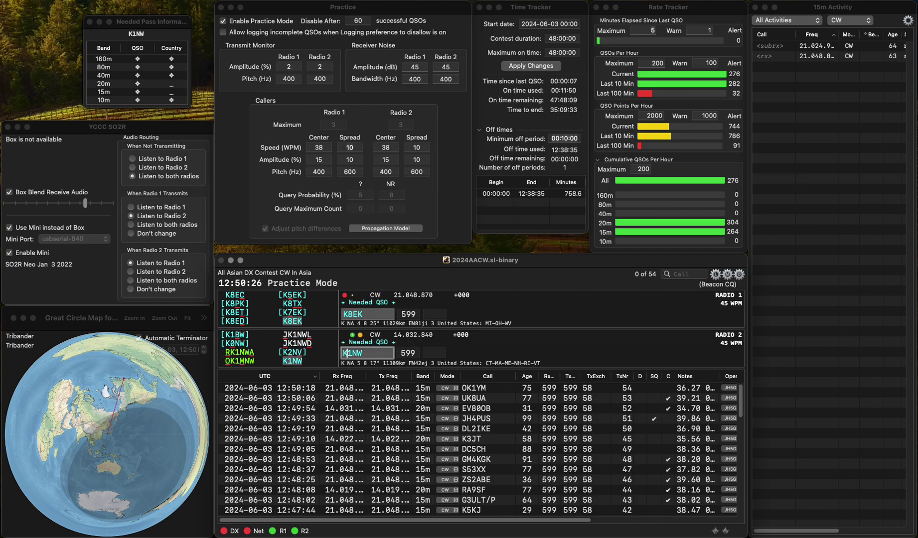
key(grave)
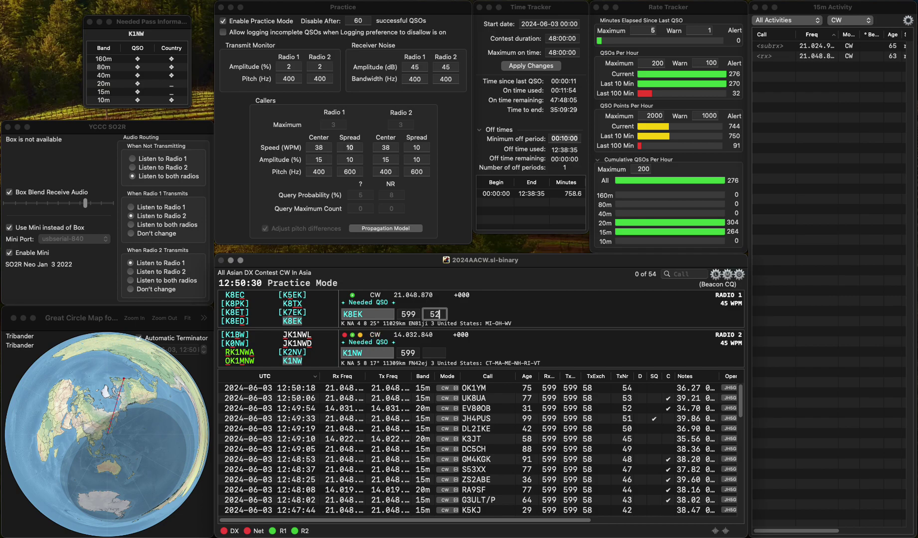
text(52)
key(Return)
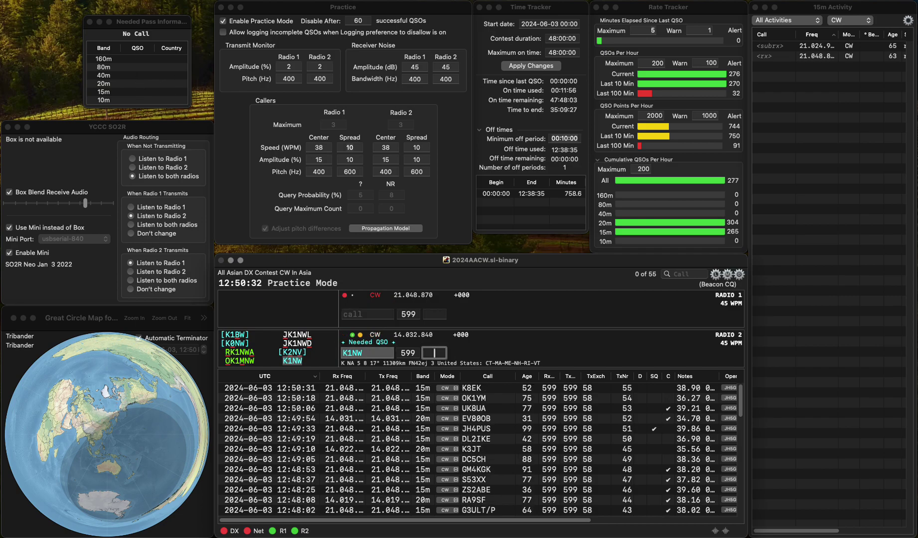
text(48)
key(Return)
Enter the call on Radio 1, correct it to N6GK and send the exchange to that station
text(T5)
text(GK)
key(Left)
key(Left)
key(BackSpace)
key(BackSpace)
text(N5)
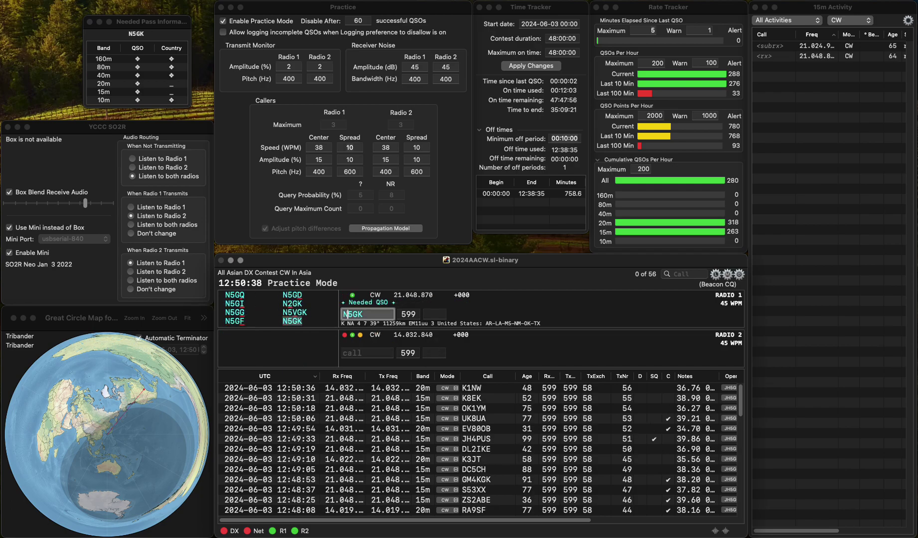
key(BackSpace)
text(6)
key(Return)
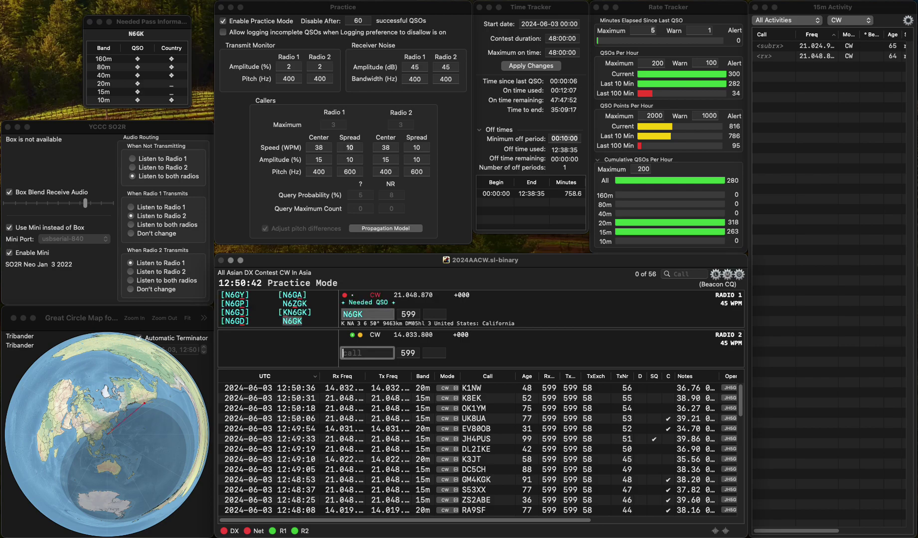
Log N6GK on Radio 1 with received age 97
click(352, 314)
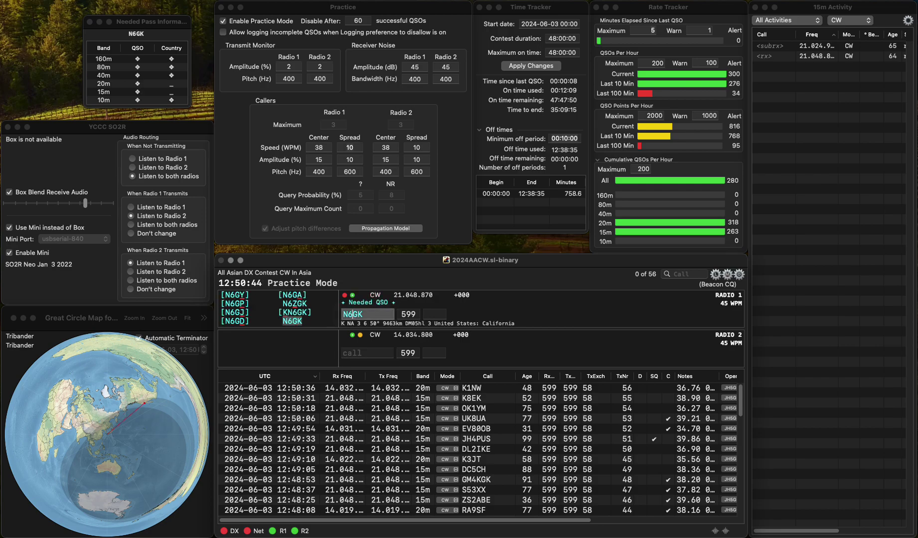
click(435, 314)
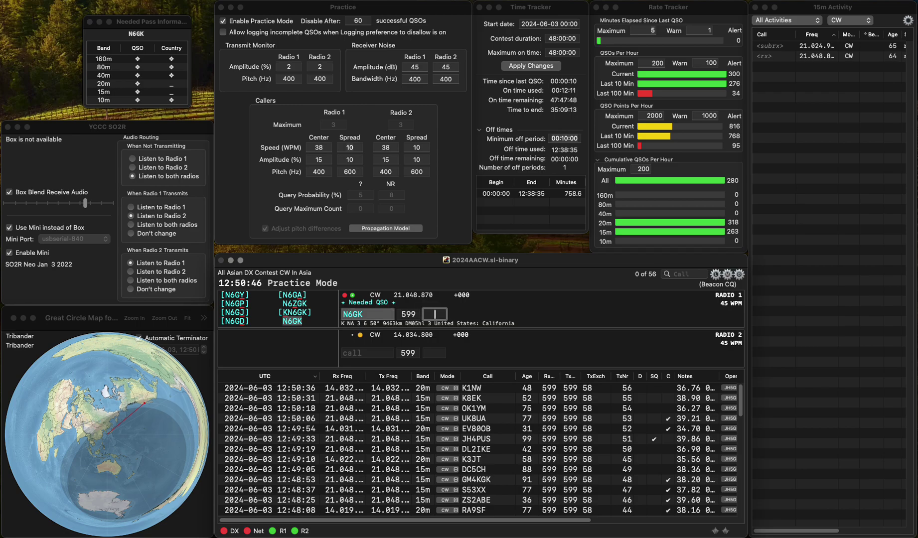
text(97)
key(Return)
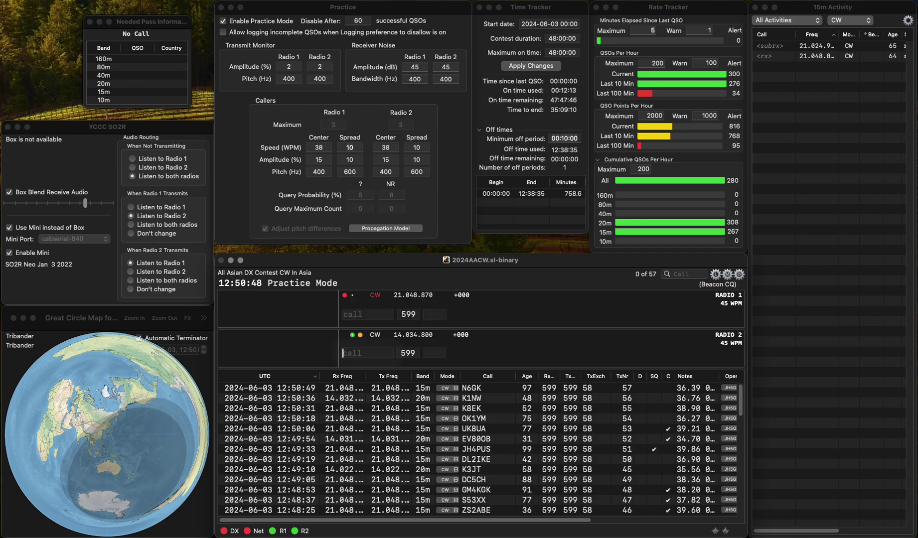
key(backslash)
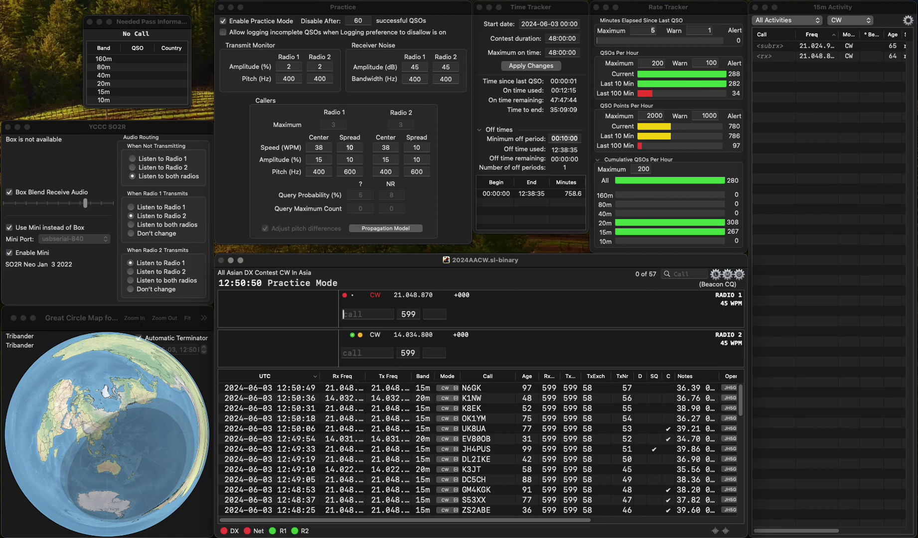
text(AB7XX)
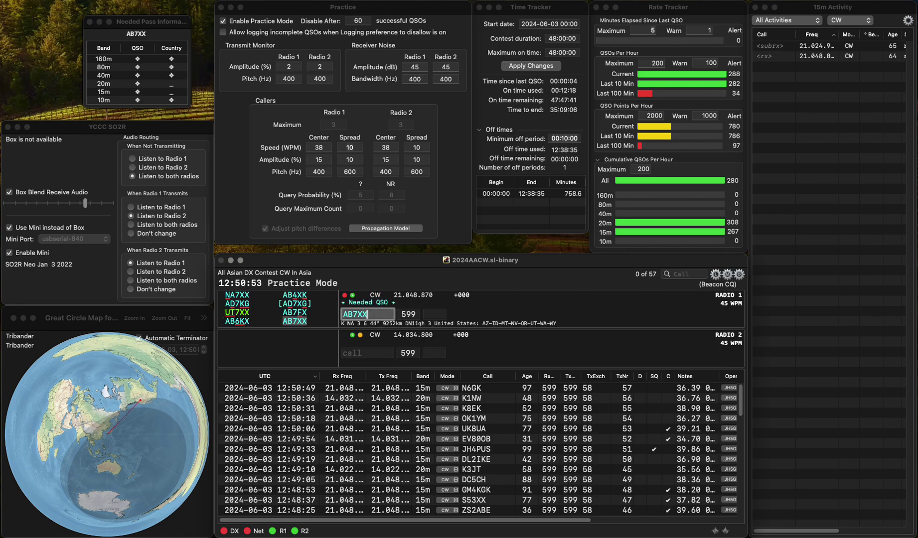
key(Return)
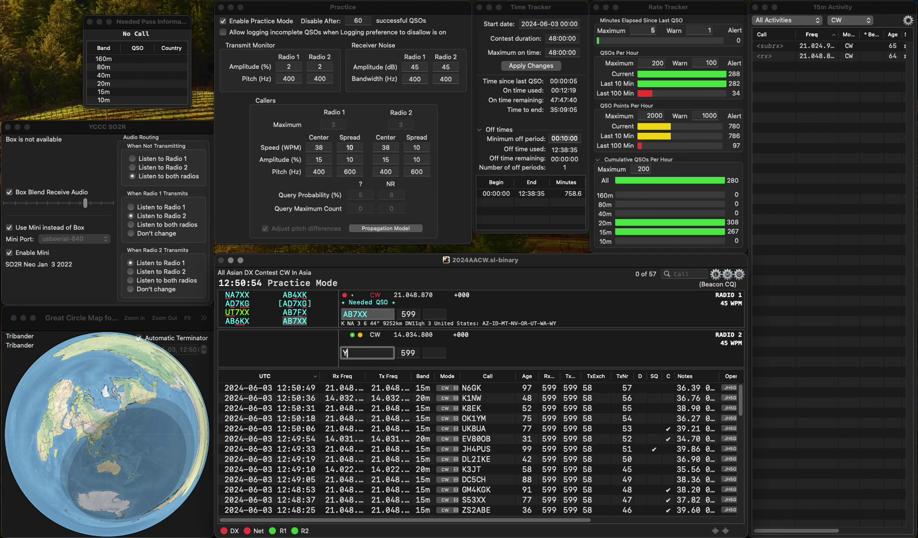
text(EA7HAB)
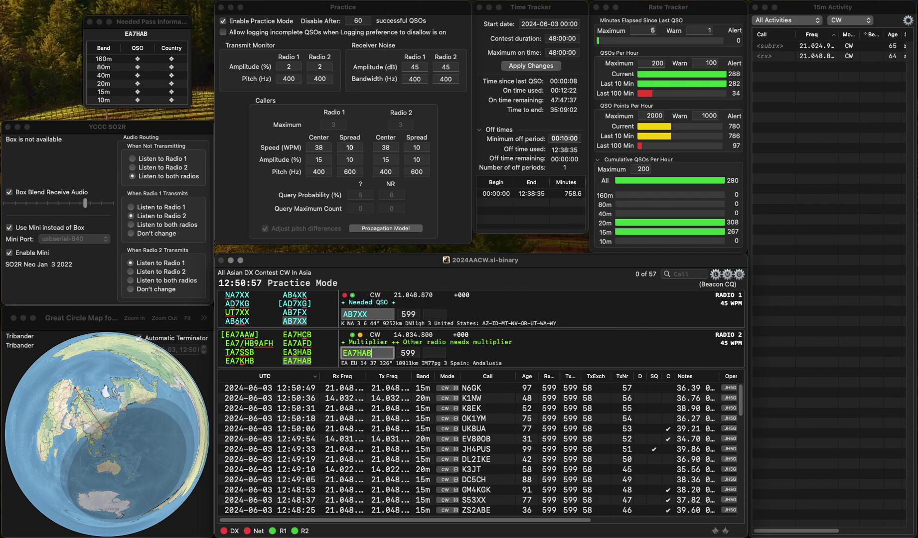
key(Return)
text(60)
key(Return)
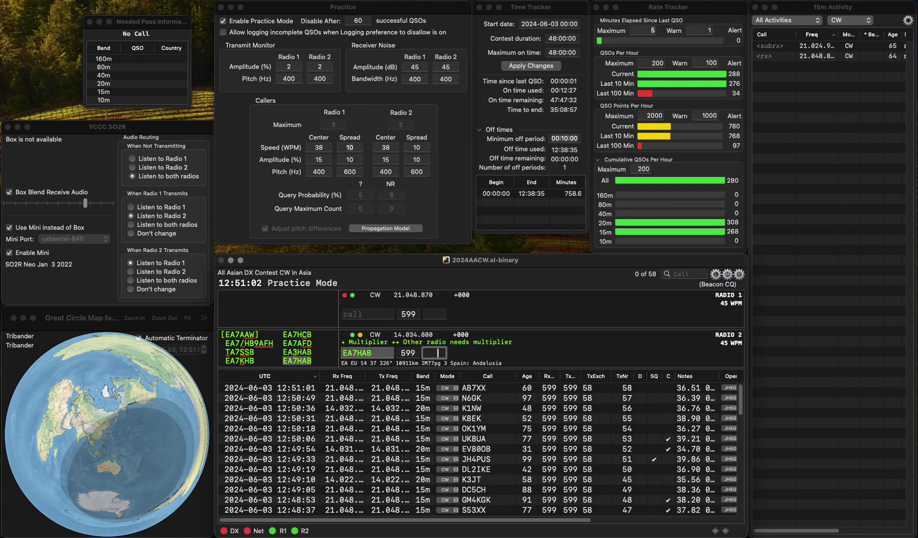
text(97)
key(Return)
text(CT1ELZ)
key(Return)
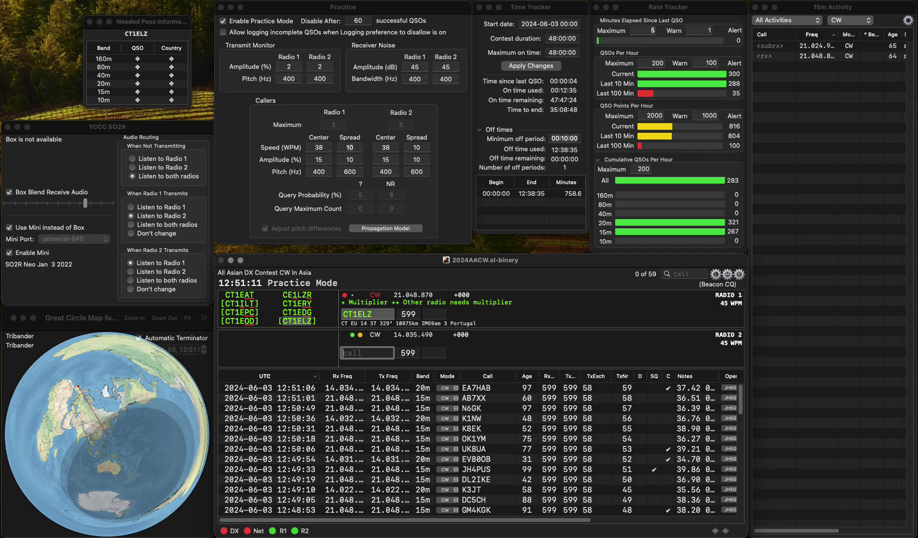
key(Up)
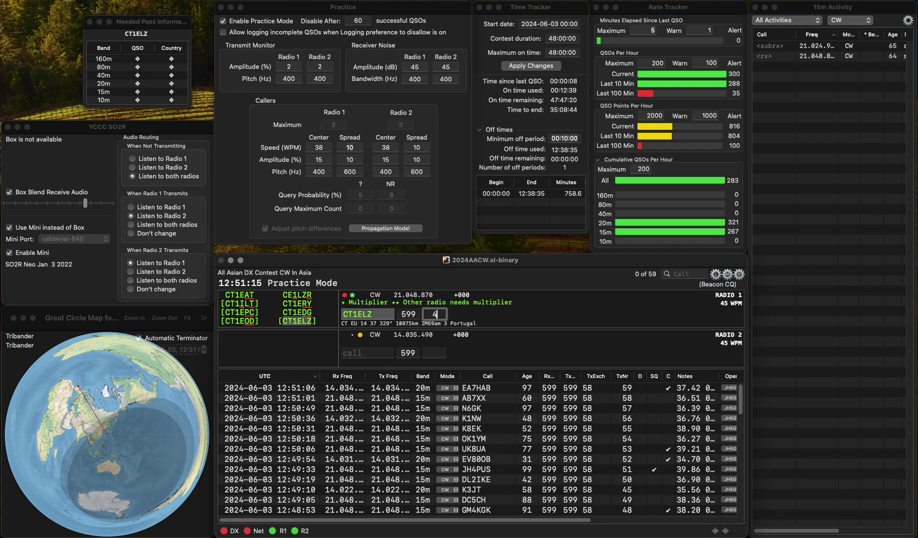
key(Return)
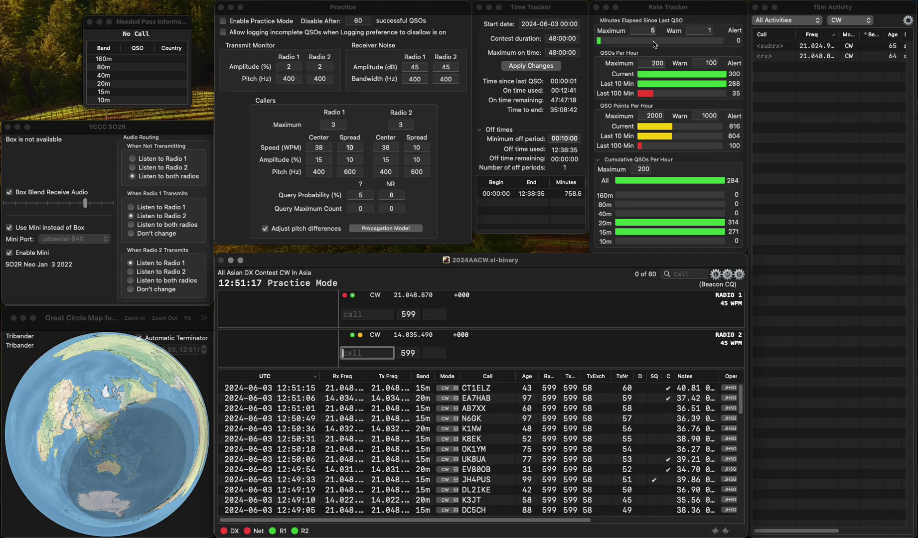